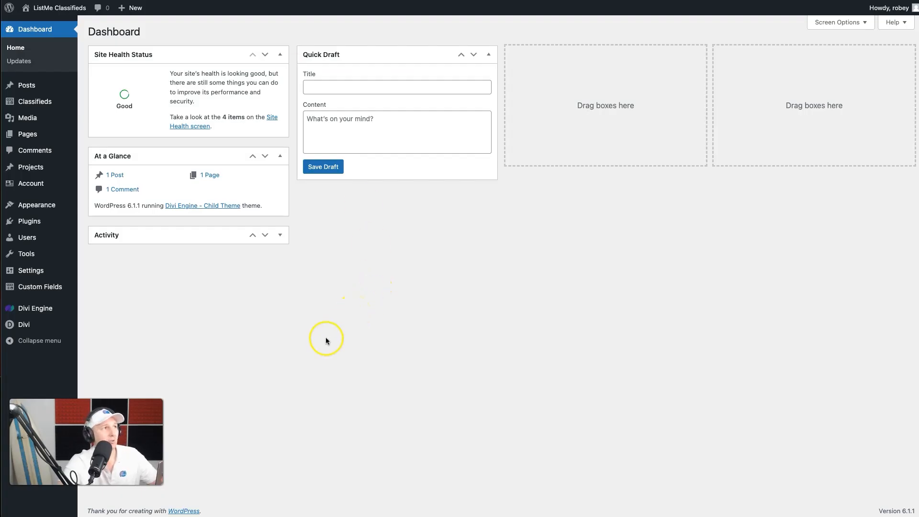
# Step: Create a new page and start building it from scratch with Divi Builder
pyautogui.moveTo(31, 132)
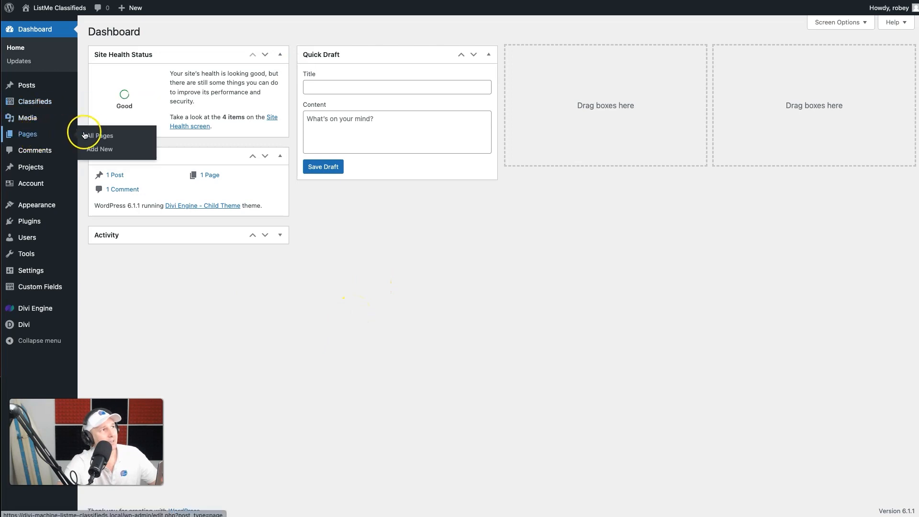
pyautogui.click(95, 149)
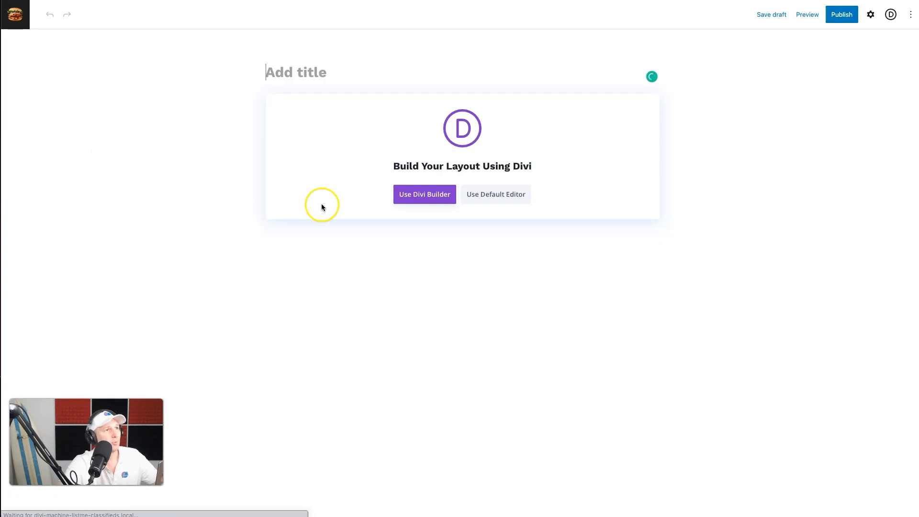
pyautogui.click(442, 199)
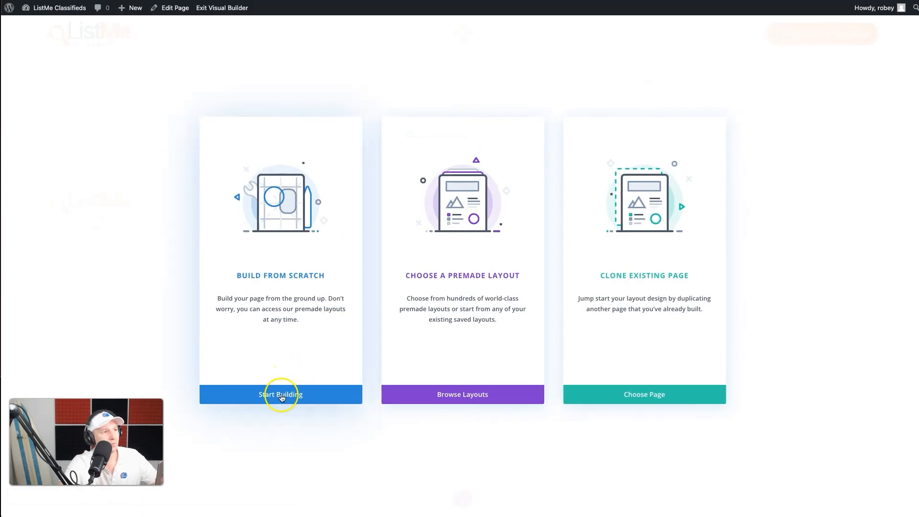
pyautogui.click(282, 395)
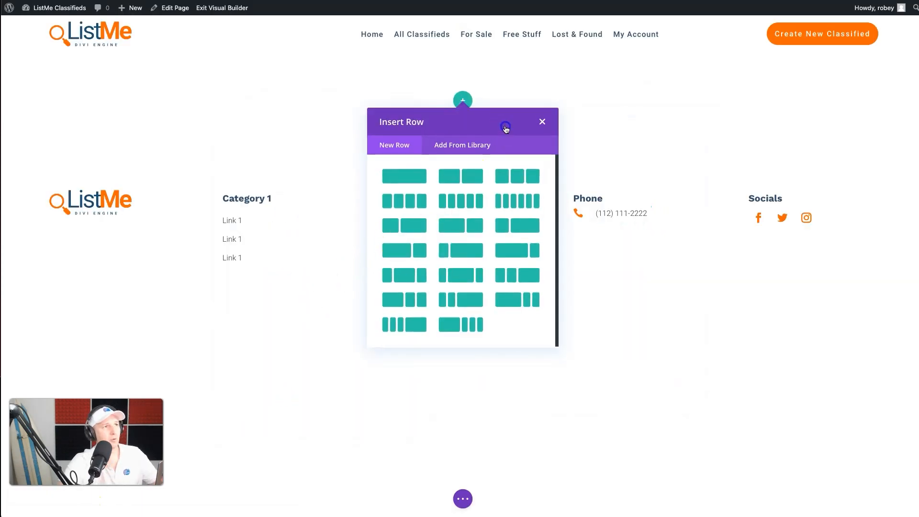
# Step: Insert a single-column row and add the Form - Divi Form Builder module to it
pyautogui.click(403, 177)
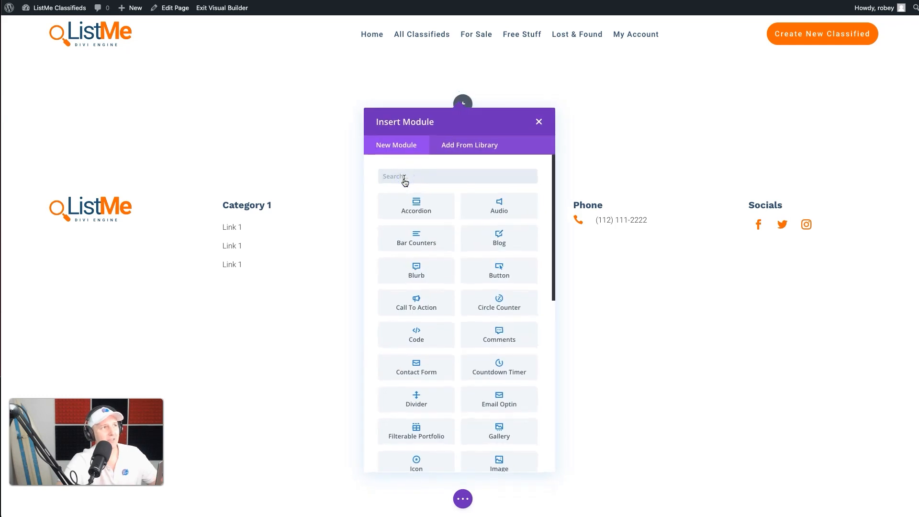
pyautogui.write('form')
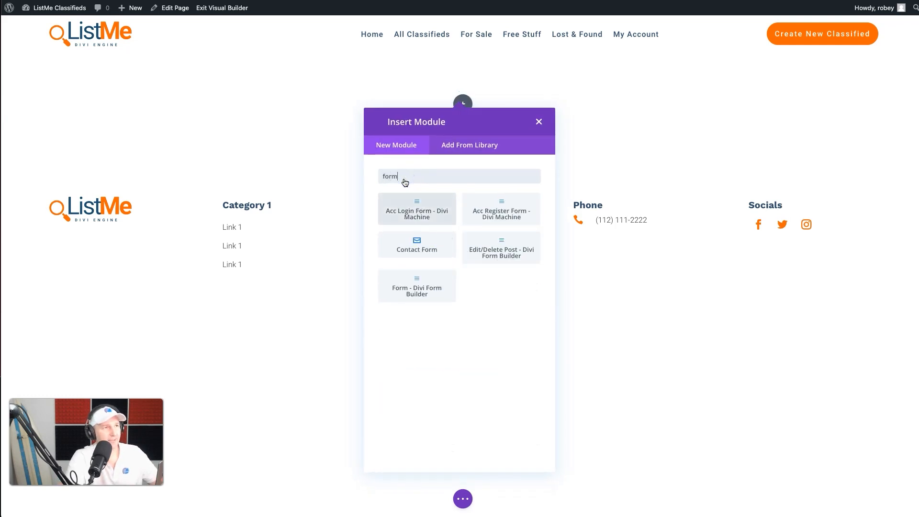
pyautogui.click(418, 280)
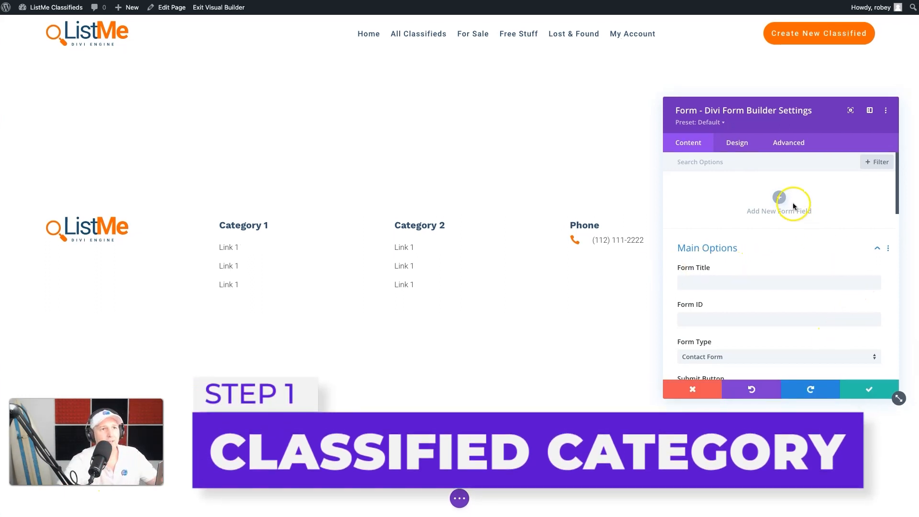
# Step: Set the form title to "Create New Classified"
pyautogui.click(712, 287)
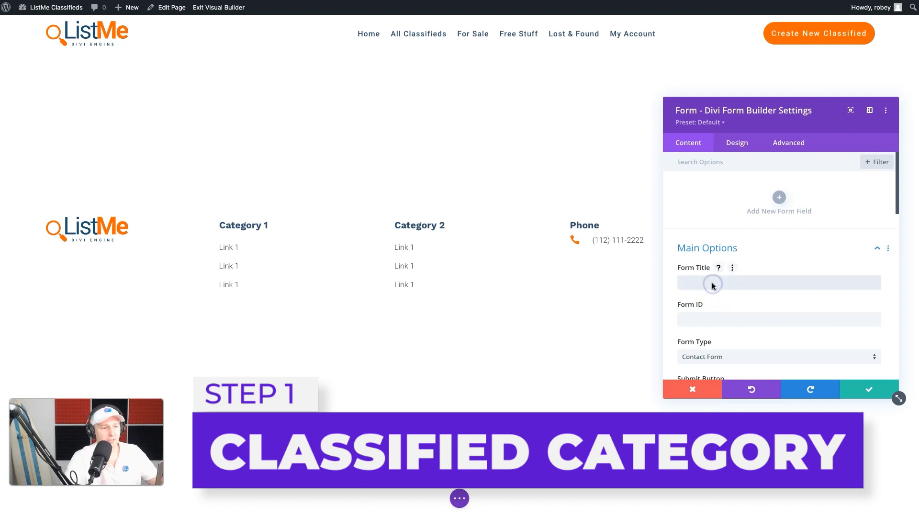
pyautogui.write('C')
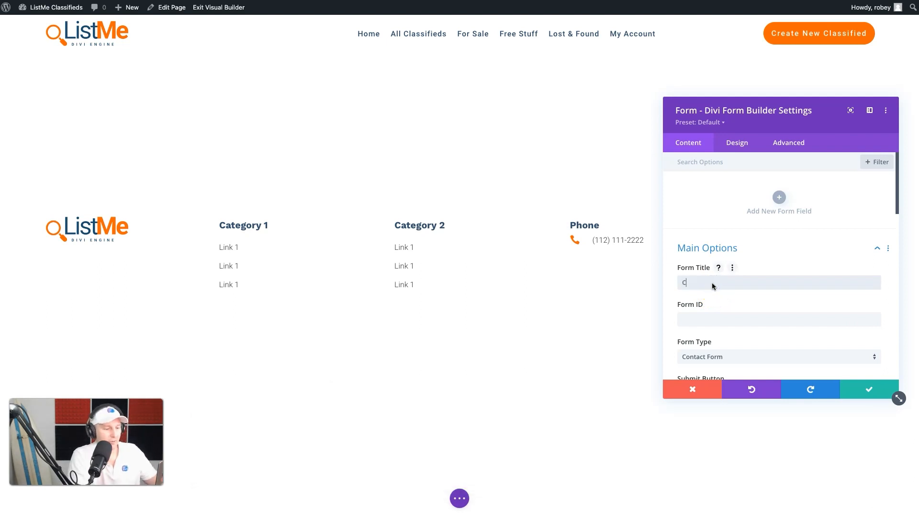
pyautogui.write('reate New C')
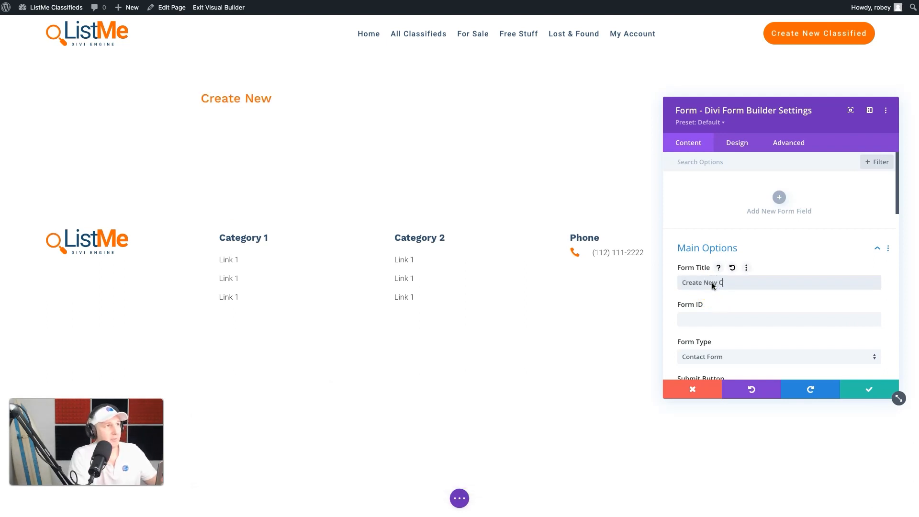
pyautogui.write('lassified')
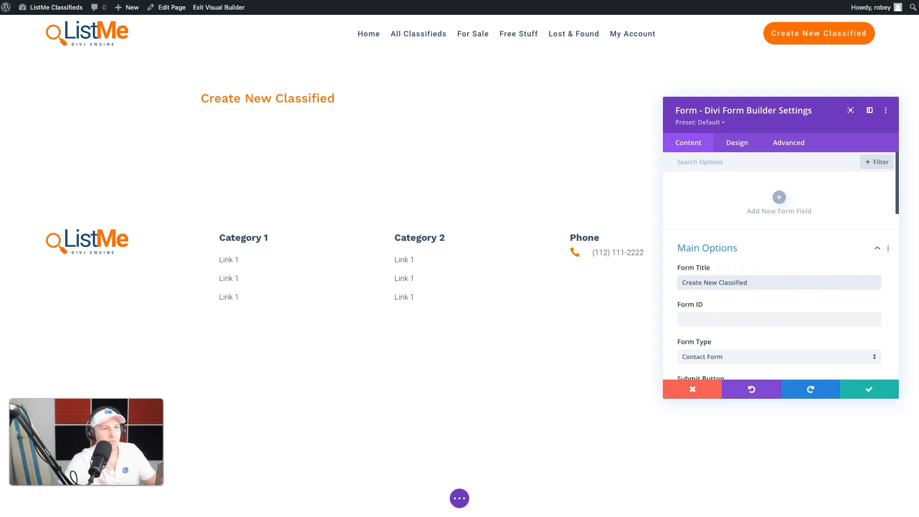
# Step: Set the form type to Create Classifieds Form
pyautogui.scroll(-3, 757, 226)
pyautogui.scroll(3, 757, 230)
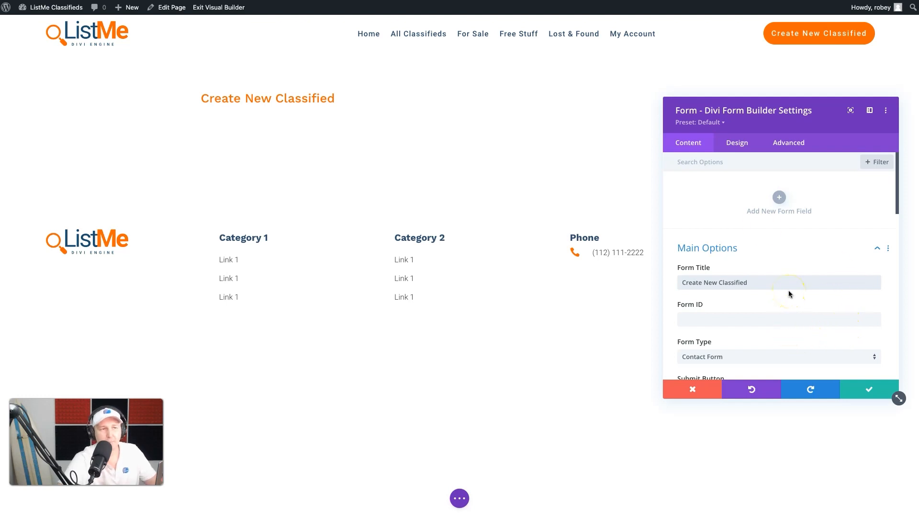
pyautogui.scroll(-3, 762, 320)
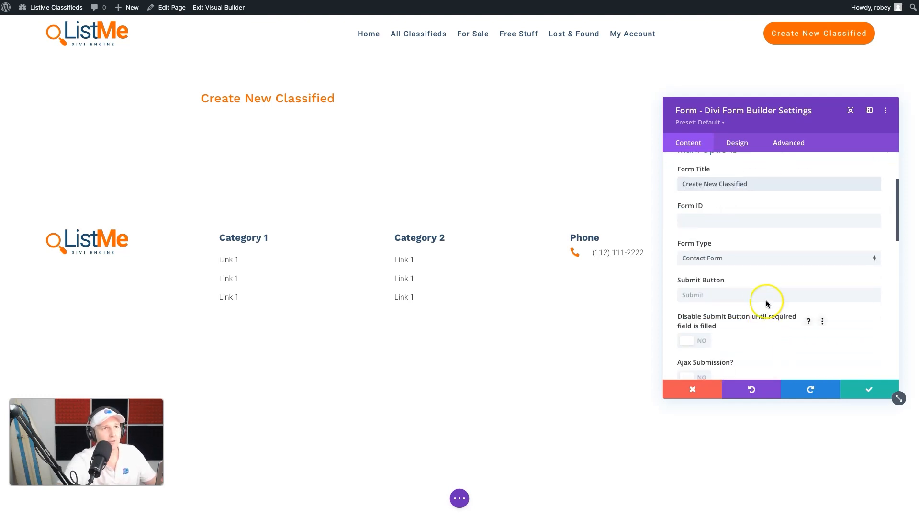
pyautogui.click(716, 261)
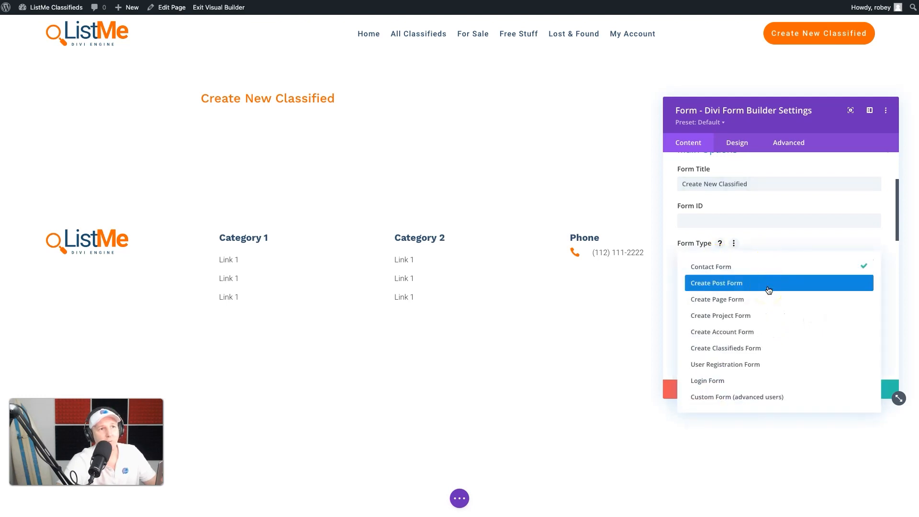
pyautogui.click(768, 350)
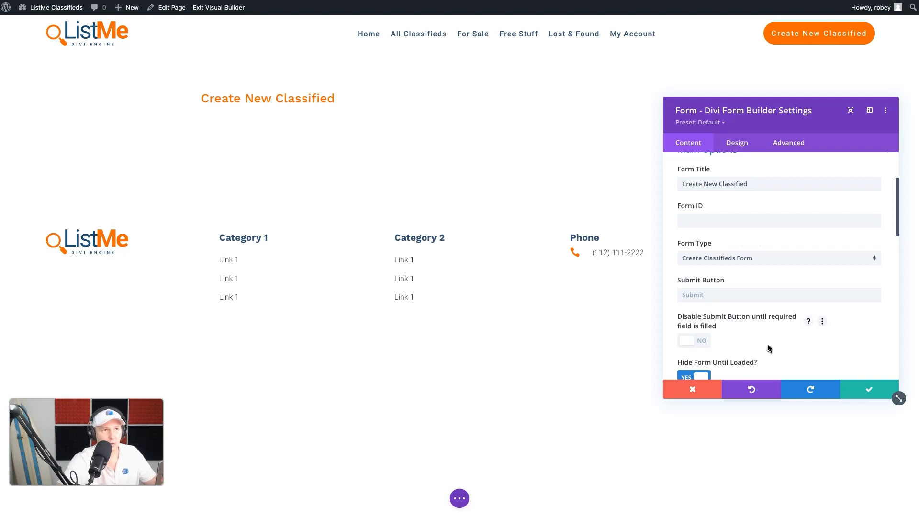
# Step: Enable hiding the form after successful submission and turn off scrolling to the form after submission
pyautogui.click(756, 295)
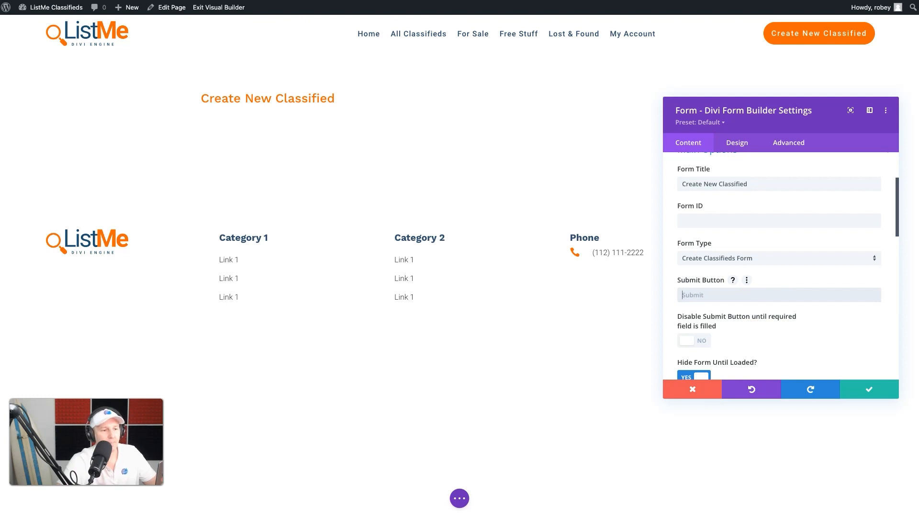
pyautogui.scroll(-3, 775, 306)
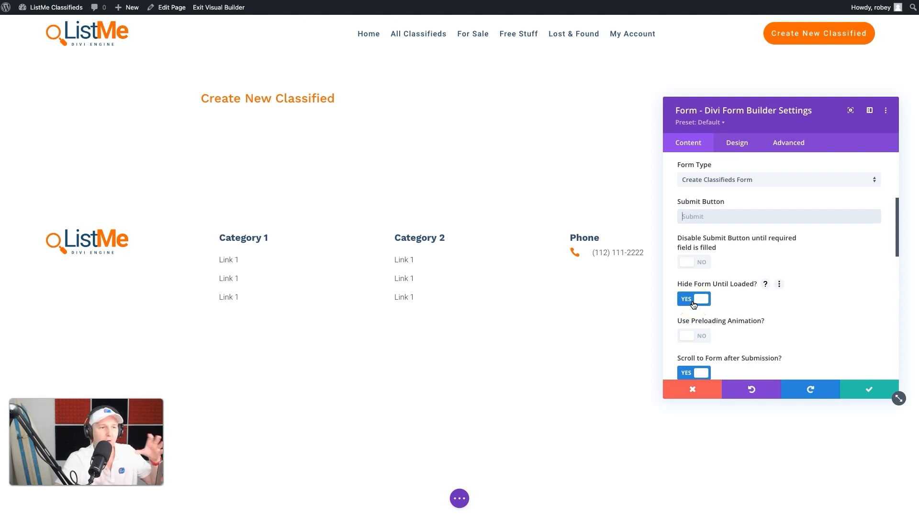
pyautogui.scroll(-3, 754, 305)
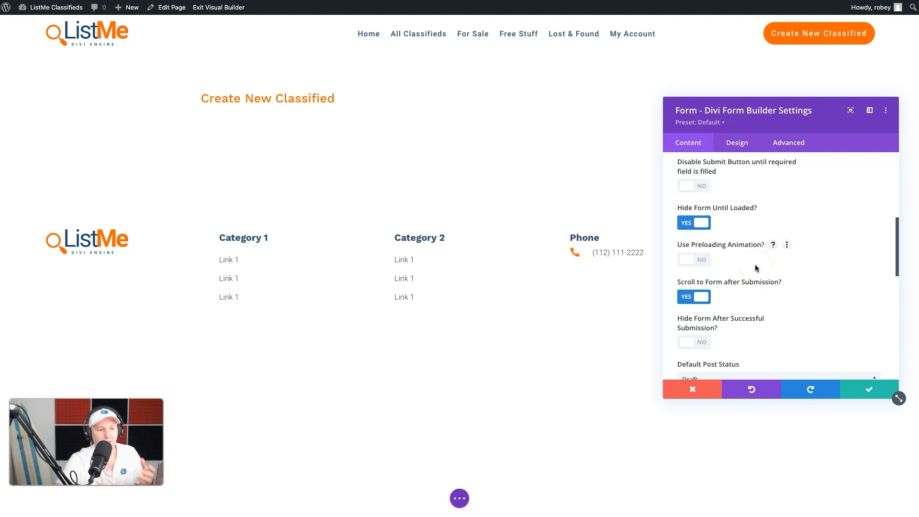
pyautogui.scroll(-2, 756, 267)
pyautogui.click(697, 258)
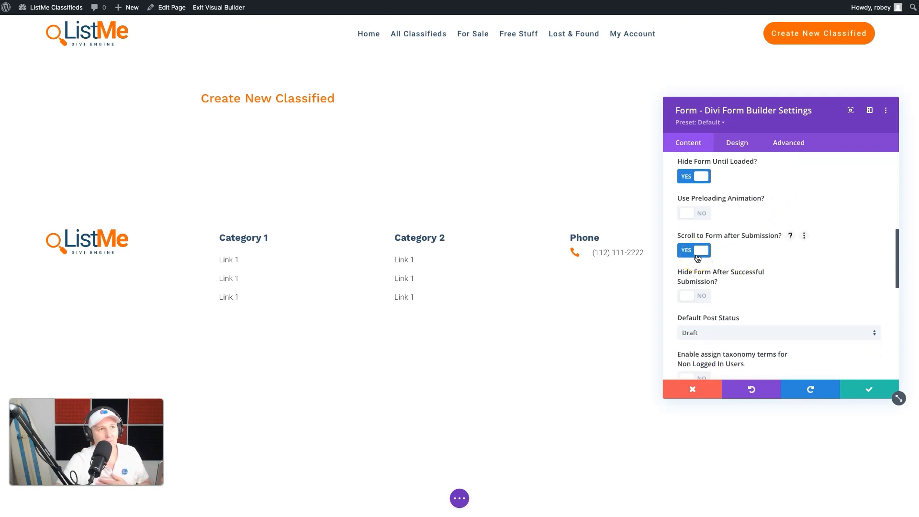
pyautogui.click(696, 296)
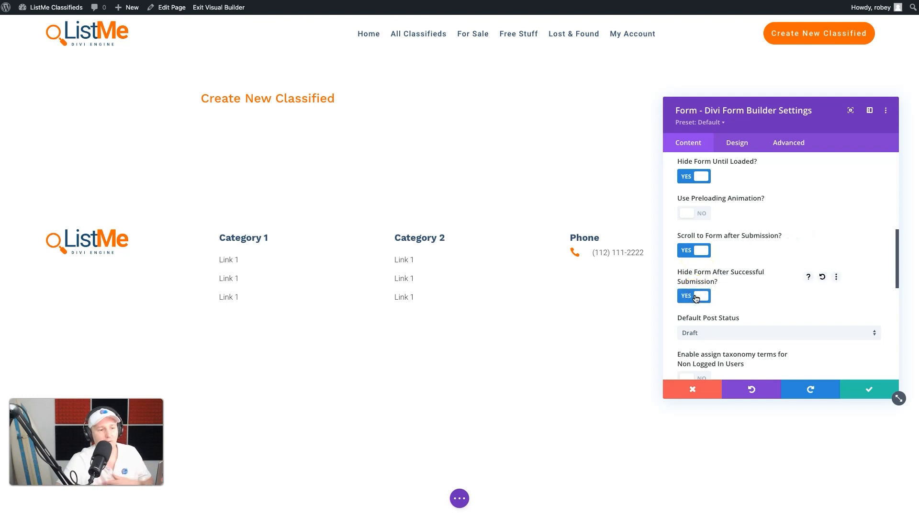
pyautogui.click(700, 253)
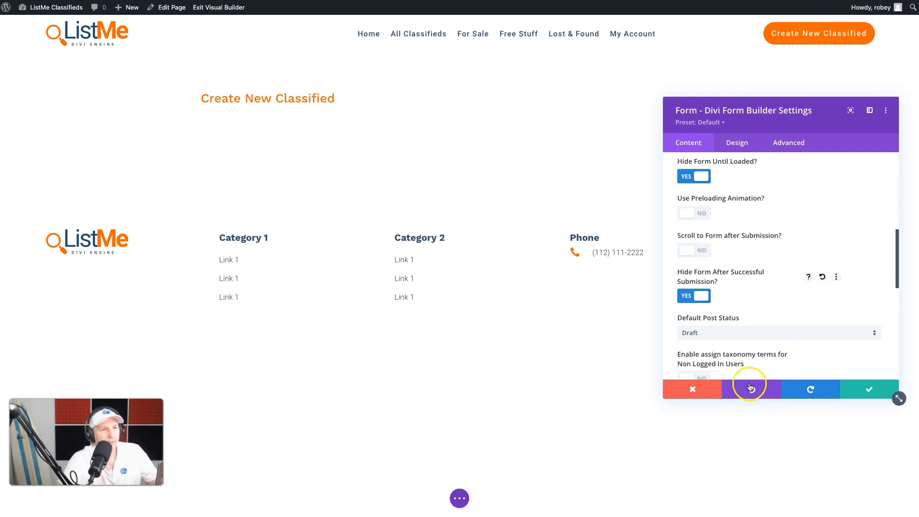
# Step: Set the default post status for submitted classifieds to Published
pyautogui.scroll(-3, 759, 267)
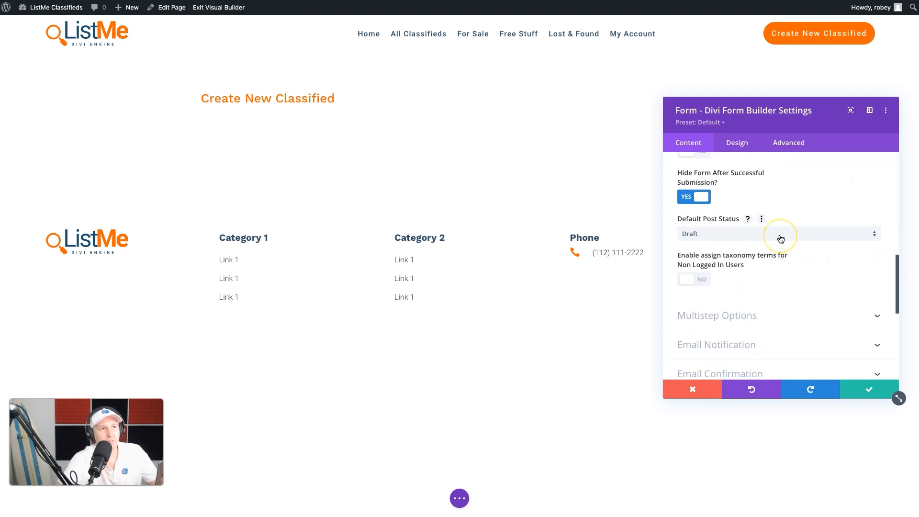
pyautogui.click(781, 239)
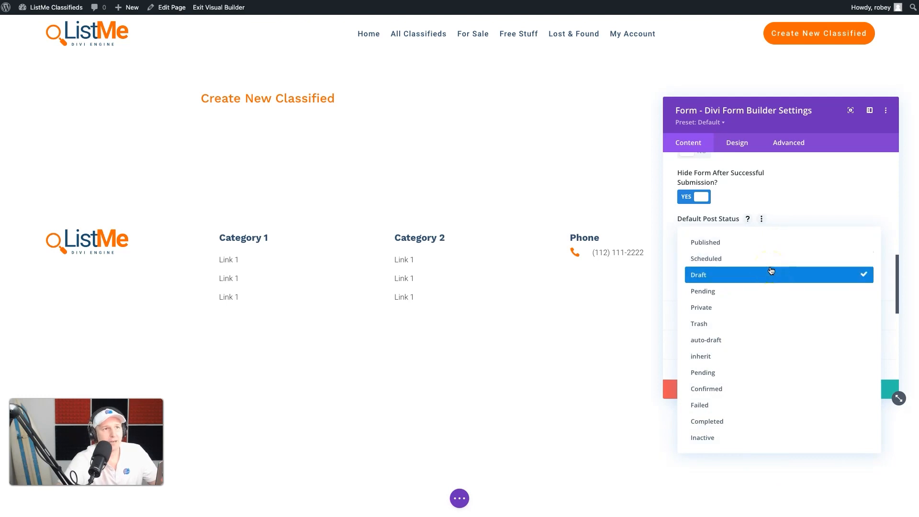
pyautogui.click(768, 243)
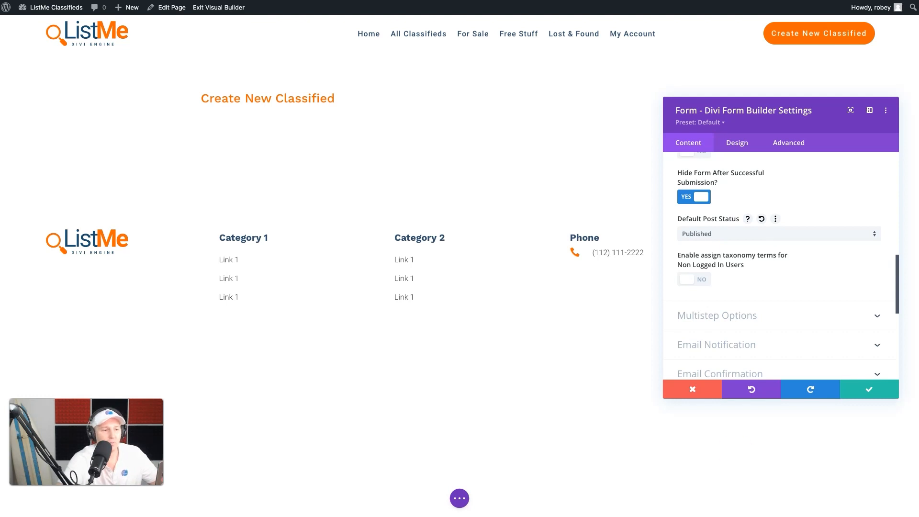
# Step: Enable multistep for the form and set its transition effect to SlideHorz
pyautogui.scroll(-3, 757, 289)
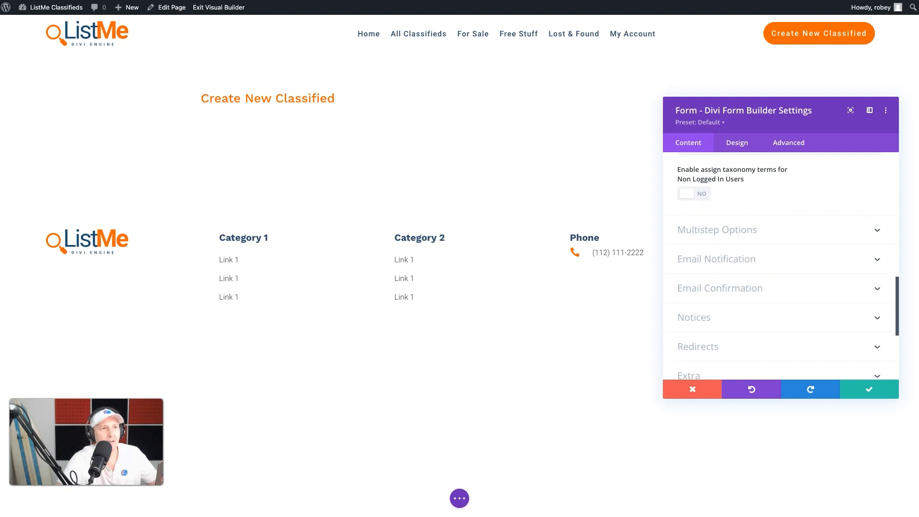
pyautogui.click(771, 232)
pyautogui.click(691, 201)
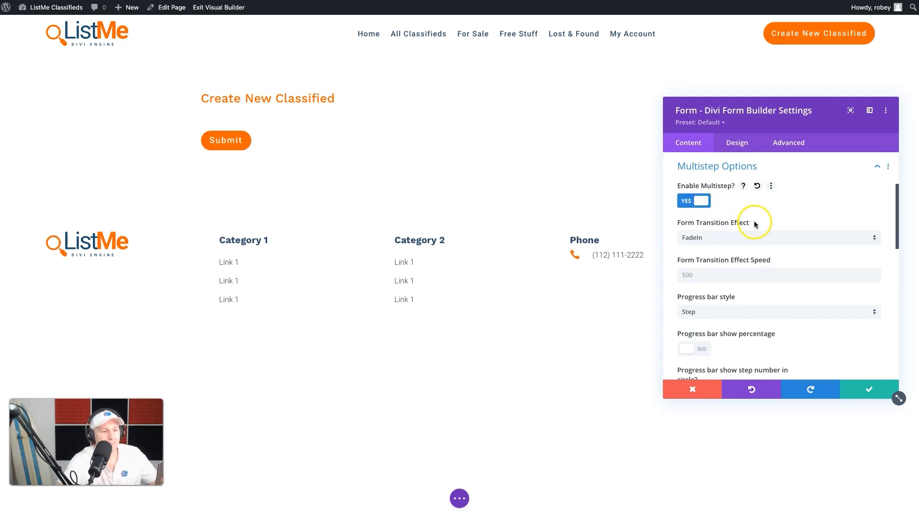
pyautogui.scroll(-1, 754, 220)
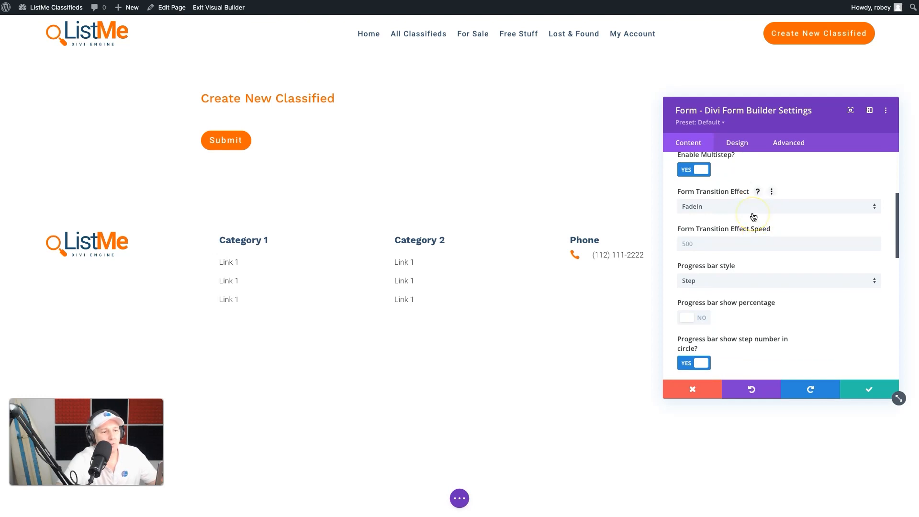
pyautogui.click(753, 216)
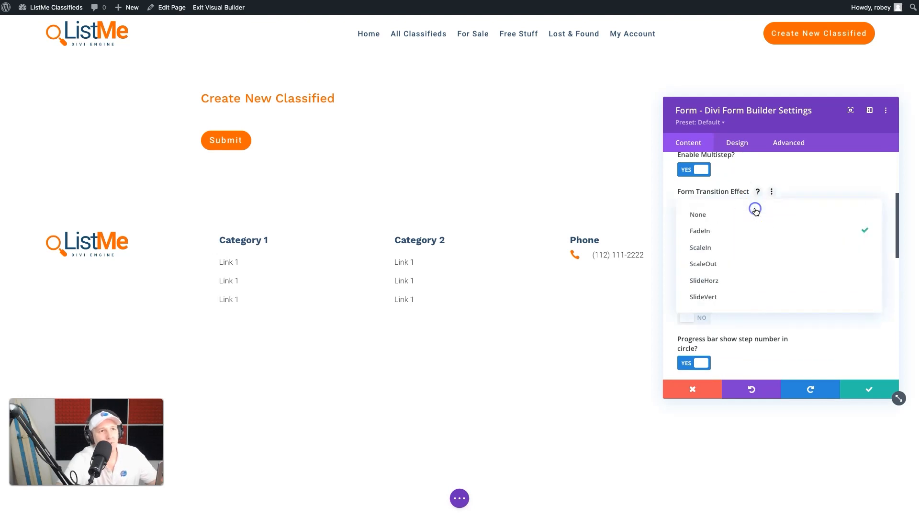
pyautogui.click(738, 284)
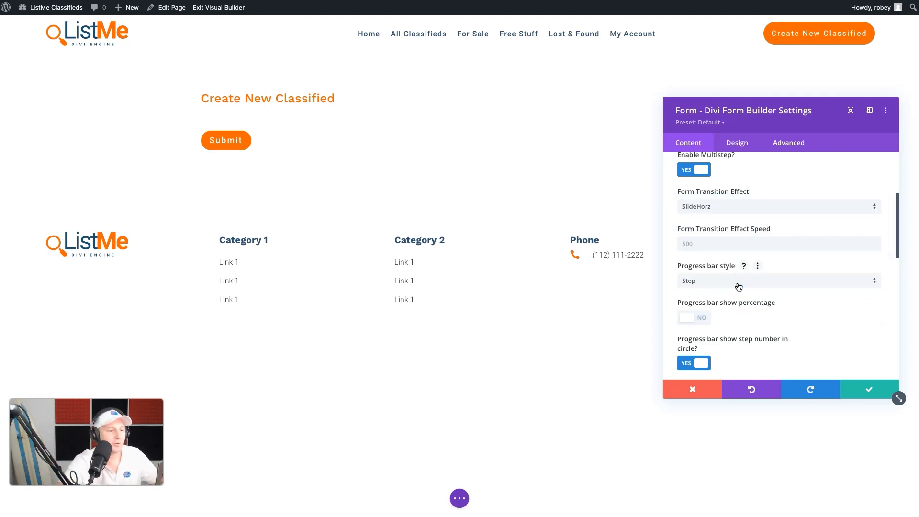
# Step: Set the progress bar step border radius to 30px, and switch the step title display on and back off
pyautogui.scroll(-2, 721, 287)
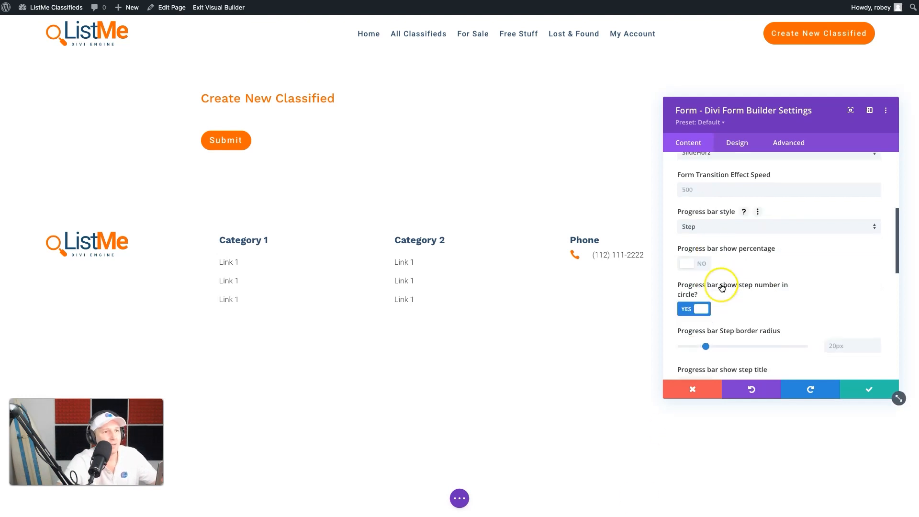
pyautogui.scroll(-3, 769, 270)
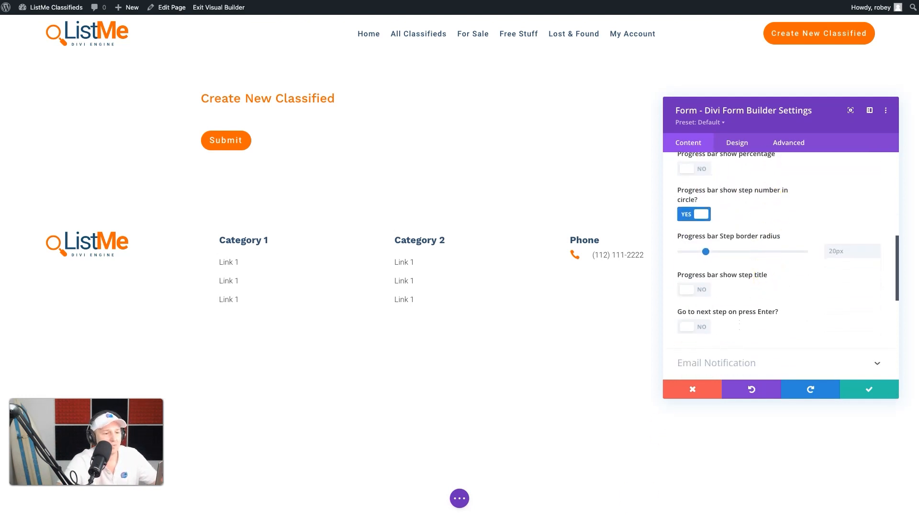
pyautogui.click(836, 248)
pyautogui.write('30px')
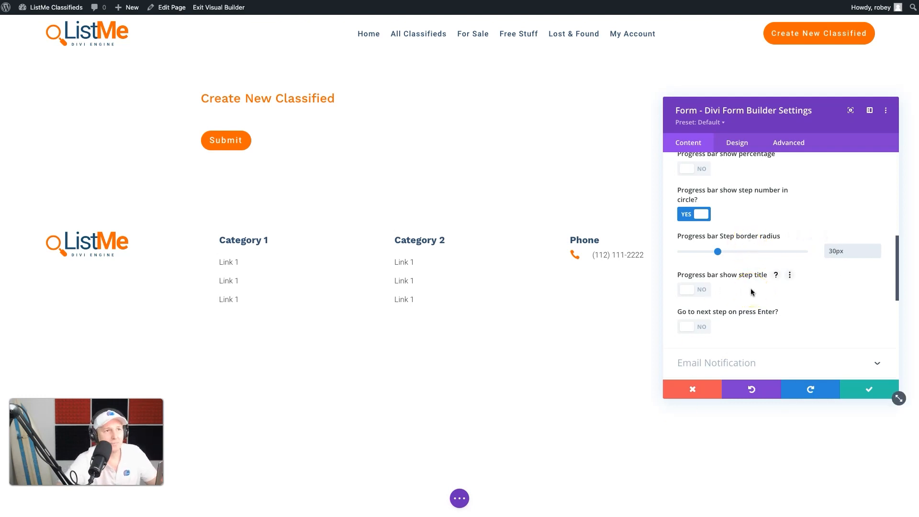
pyautogui.click(697, 294)
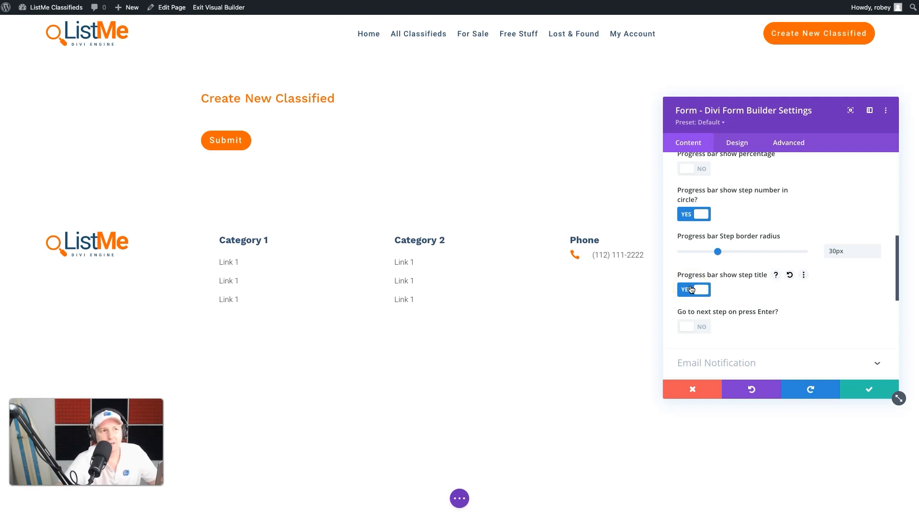
pyautogui.click(691, 289)
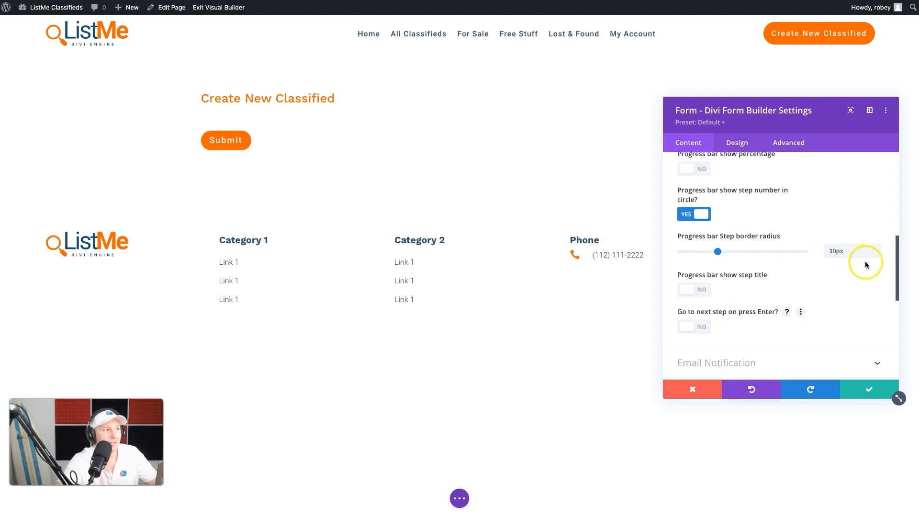
# Step: Examine the form's Email Notification options, including the recipient, sender, reply-to, CC and BCC settings
pyautogui.scroll(-3, 732, 287)
pyautogui.click(747, 237)
pyautogui.scroll(-1, 741, 304)
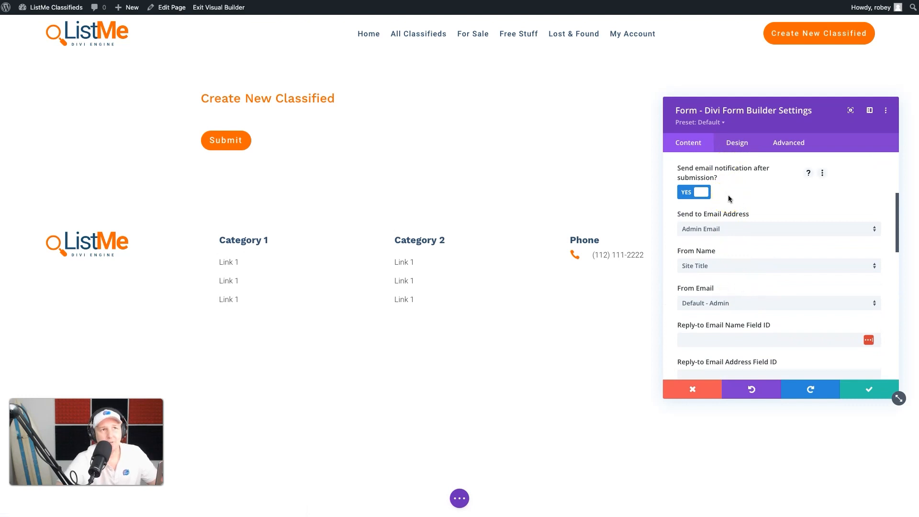
pyautogui.scroll(-5, 719, 236)
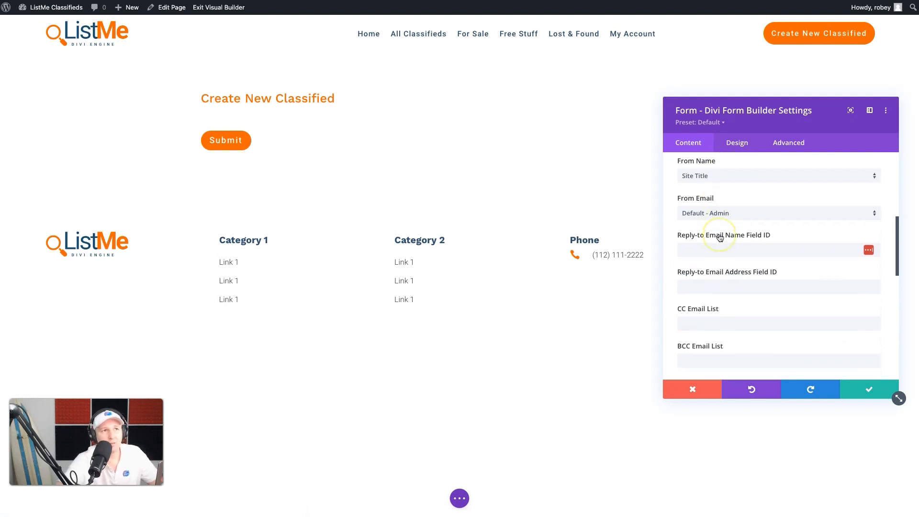
pyautogui.scroll(-6, 719, 236)
pyautogui.scroll(5, 719, 237)
pyautogui.scroll(8, 719, 237)
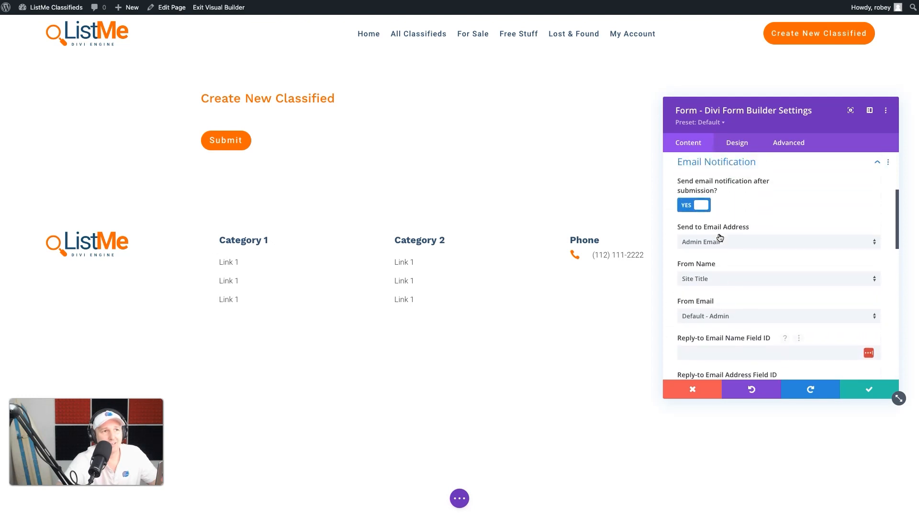
pyautogui.scroll(-1, 719, 237)
pyautogui.click(702, 232)
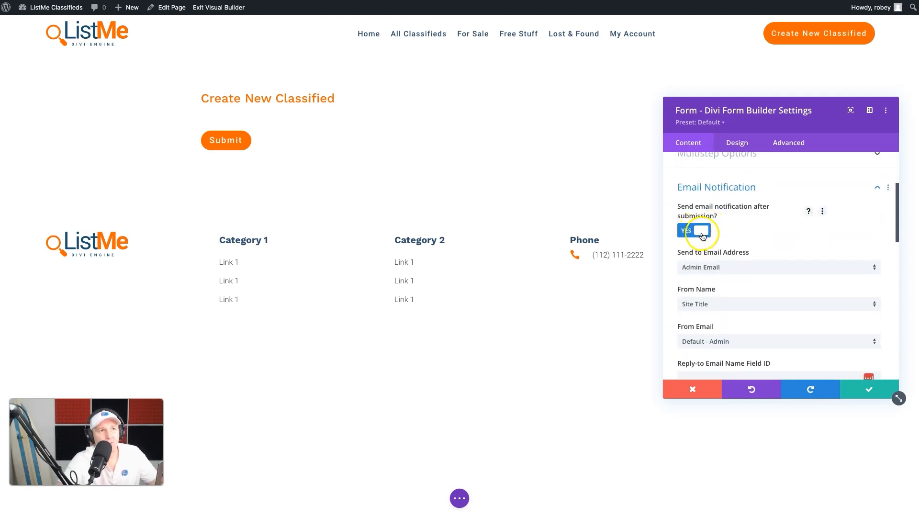
pyautogui.scroll(-2, 754, 254)
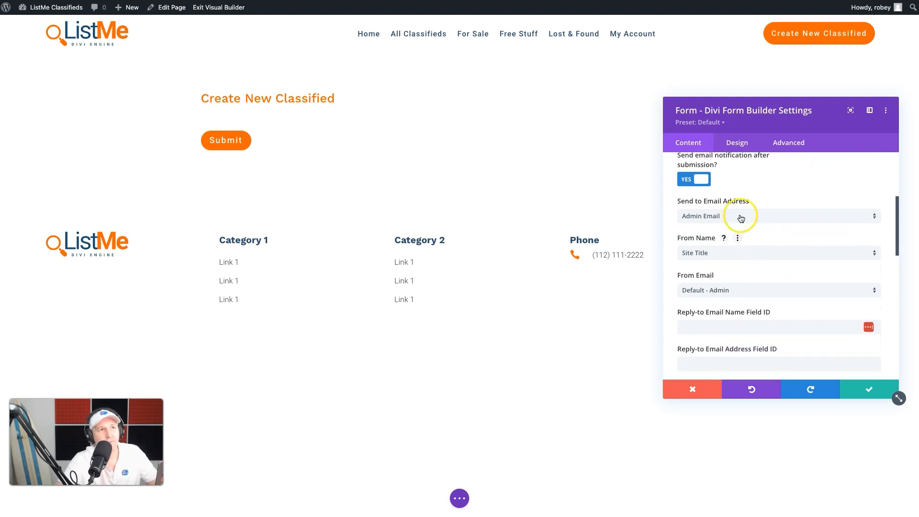
# Step: Set the notification's Send to Email Address to ACF Field, check the selectable ACF fields, and disable the email notification after submission
pyautogui.click(722, 215)
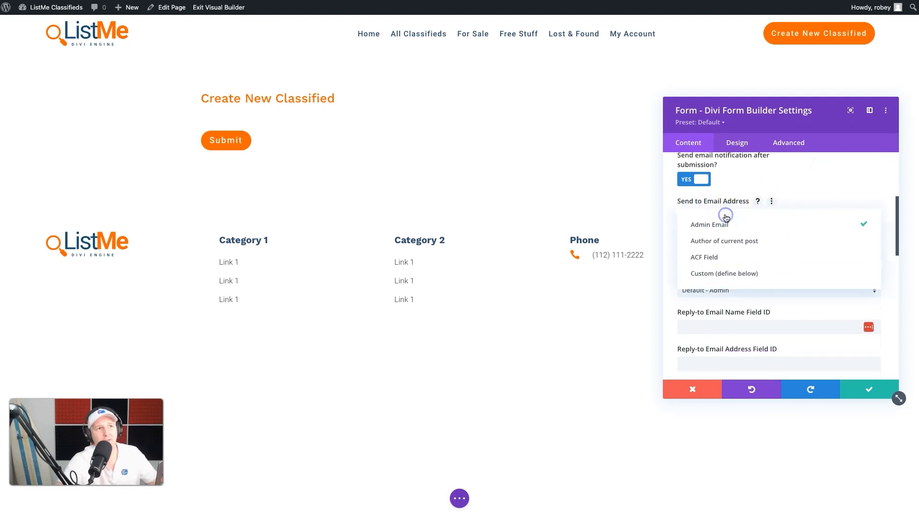
pyautogui.click(723, 257)
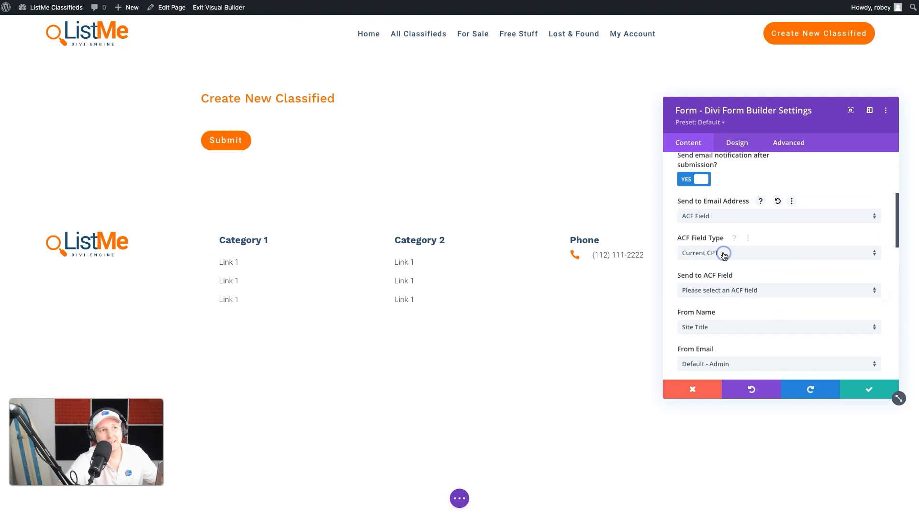
pyautogui.click(724, 256)
pyautogui.click(767, 237)
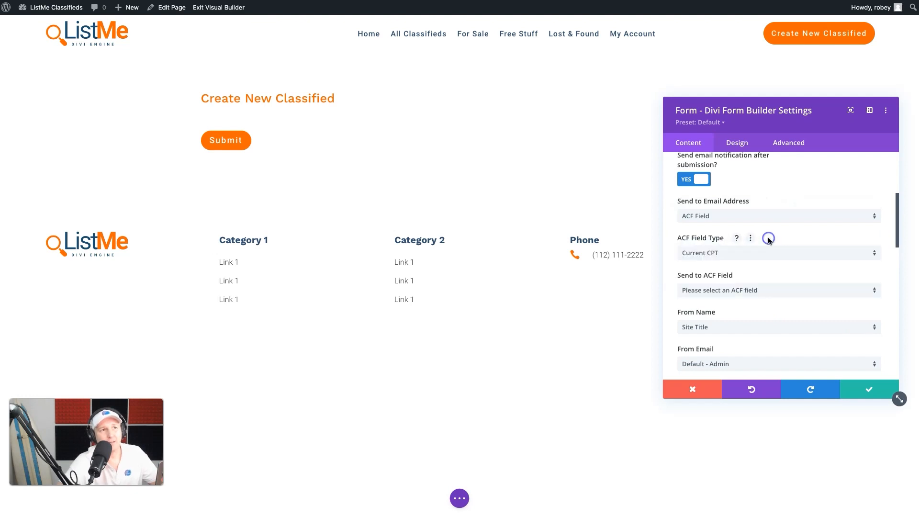
pyautogui.click(723, 297)
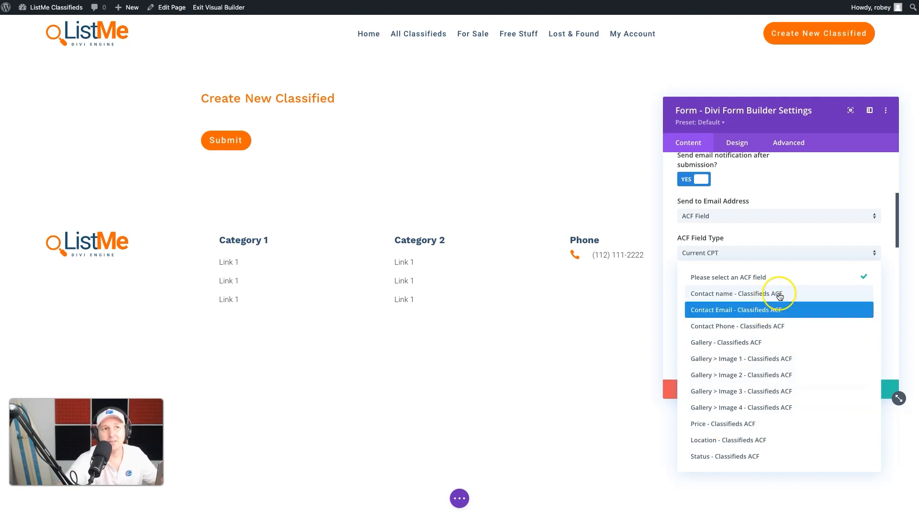
pyautogui.click(848, 195)
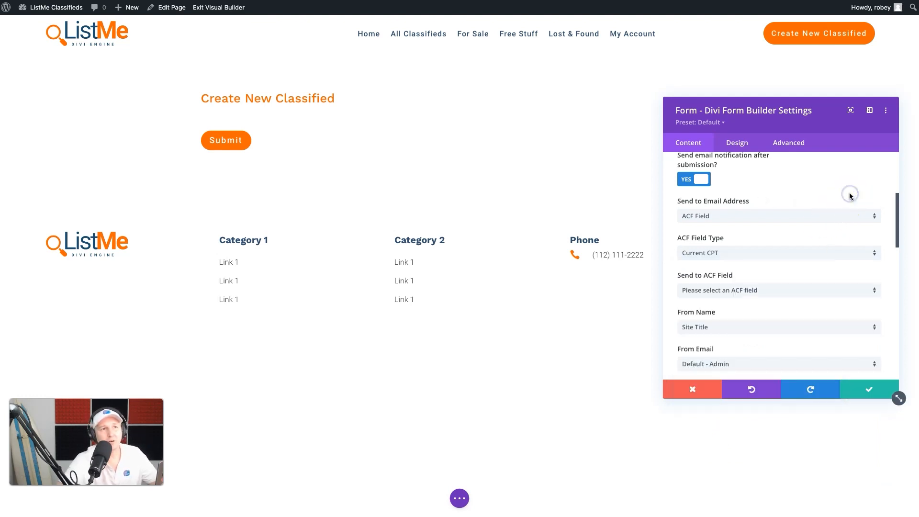
pyautogui.scroll(2, 849, 193)
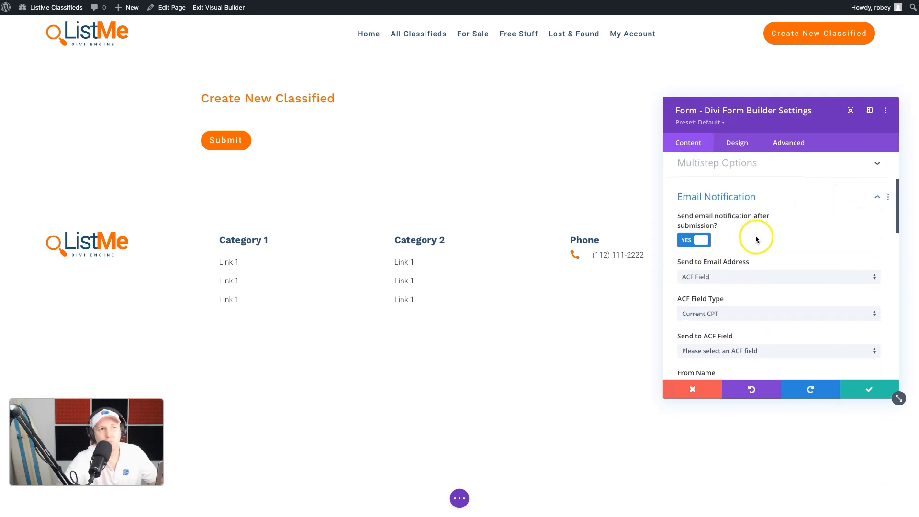
pyautogui.click(694, 240)
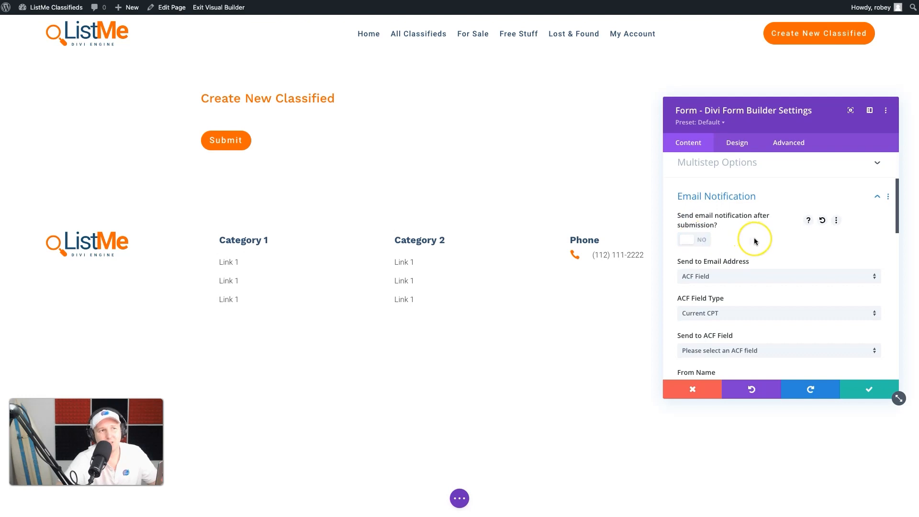
# Step: Enable the confirmation email for the form and look over its sender, subject and email template settings
pyautogui.scroll(-10, 753, 239)
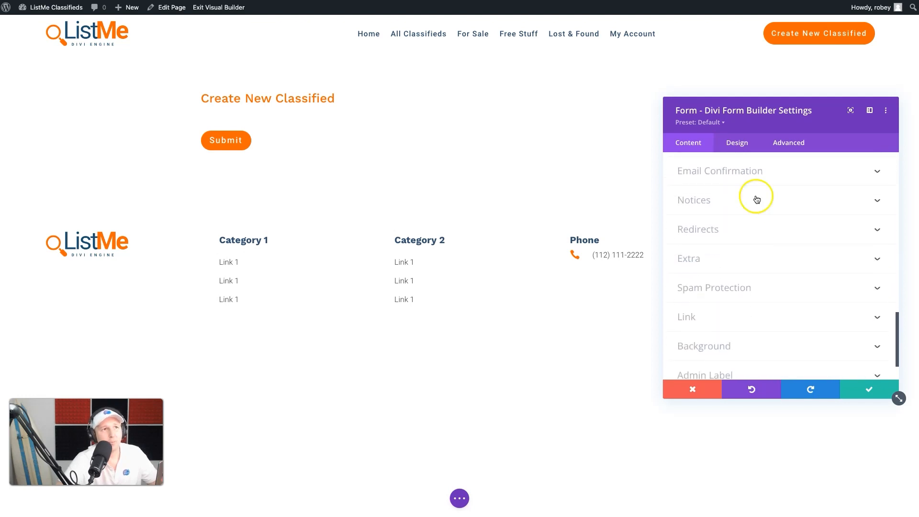
pyautogui.click(755, 165)
pyautogui.click(684, 203)
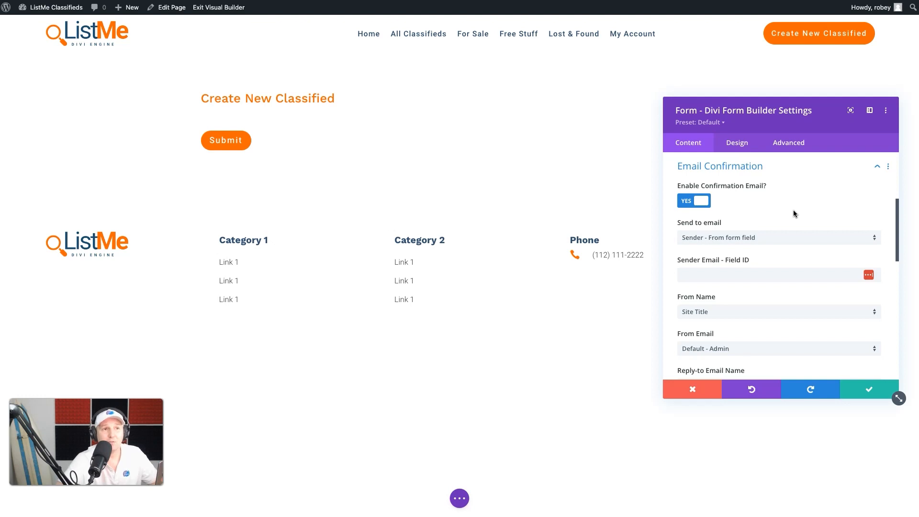
pyautogui.scroll(-5, 794, 214)
pyautogui.click(731, 295)
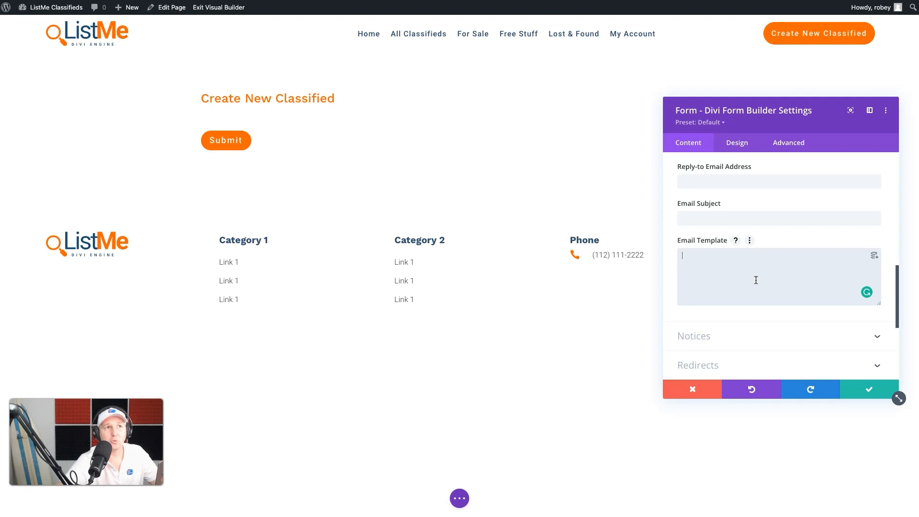
pyautogui.scroll(8, 756, 279)
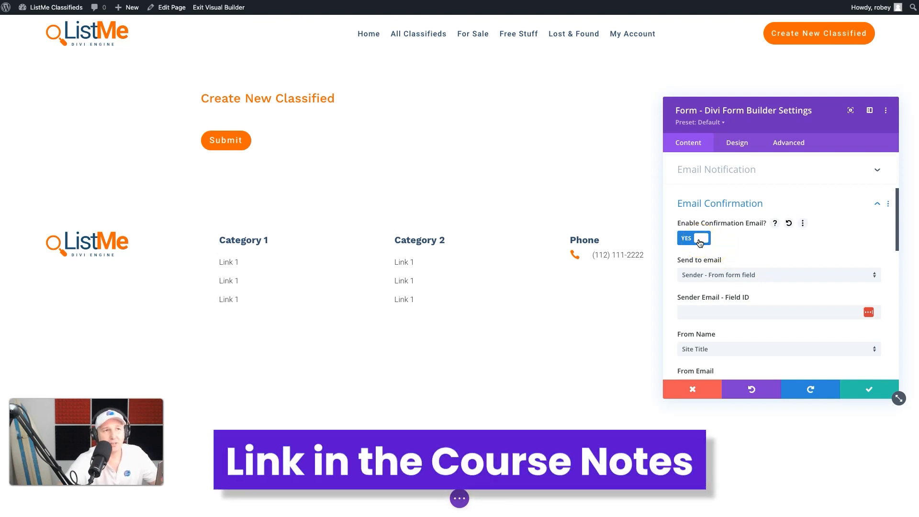
# Step: Review the form's Notices message settings and its Extra options
pyautogui.scroll(-10, 718, 268)
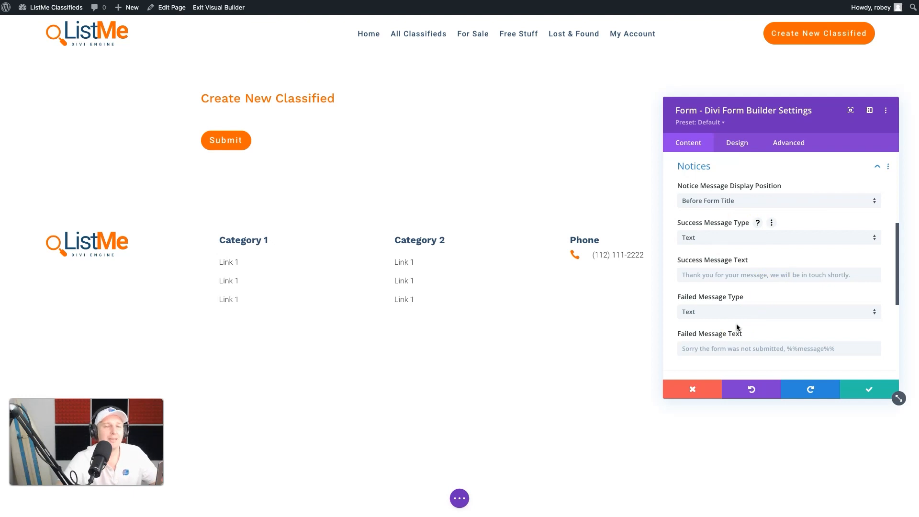
pyautogui.scroll(-5, 736, 327)
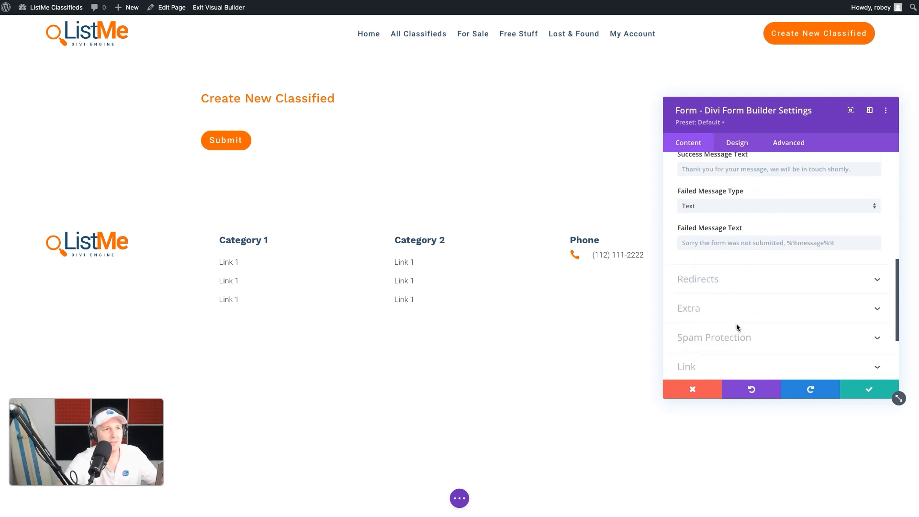
pyautogui.click(706, 226)
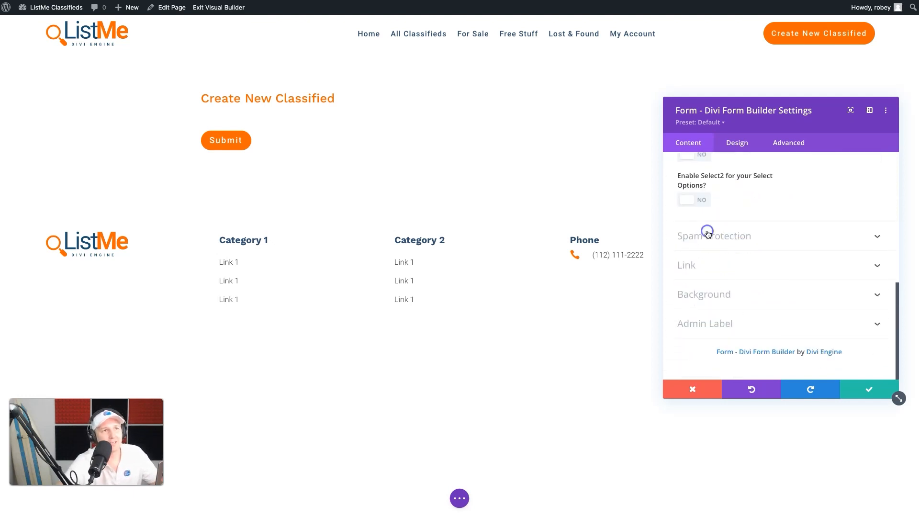
pyautogui.click(730, 171)
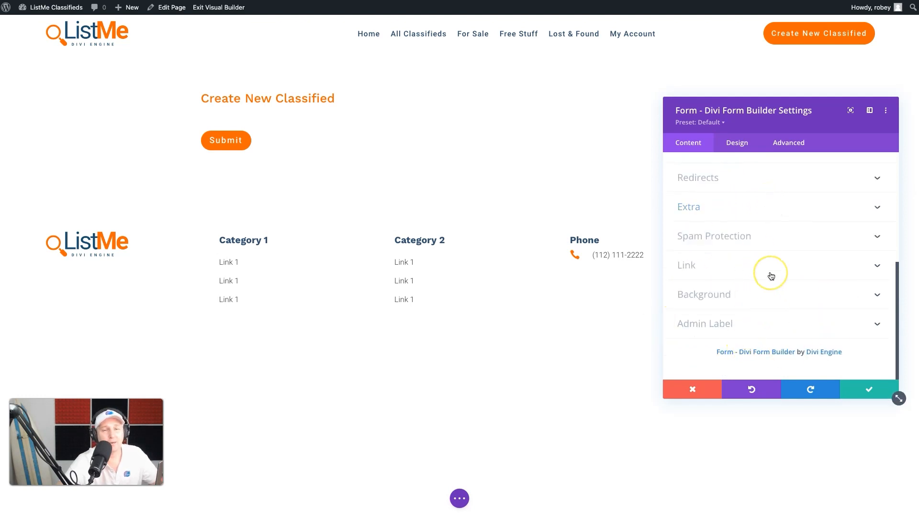
# Step: Add a new form field with the field title "Step 1 - Classified Category"
pyautogui.scroll(10, 770, 275)
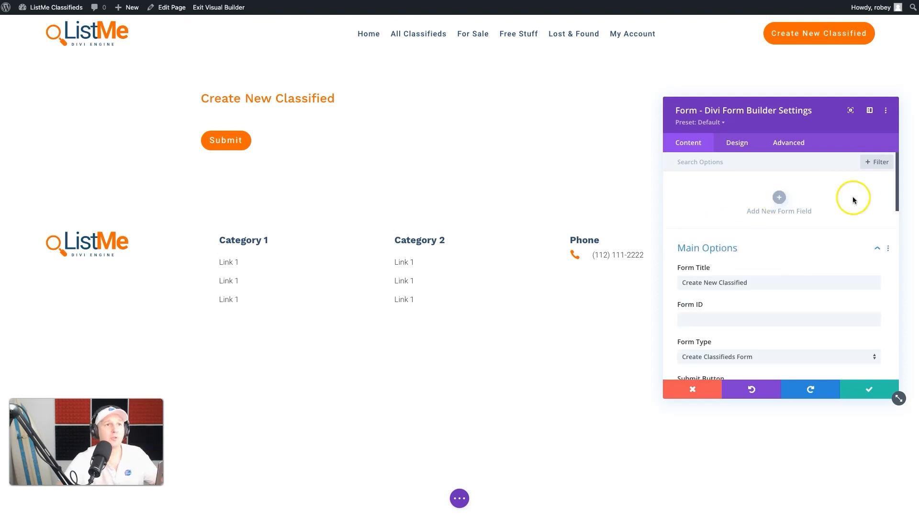
pyautogui.click(779, 197)
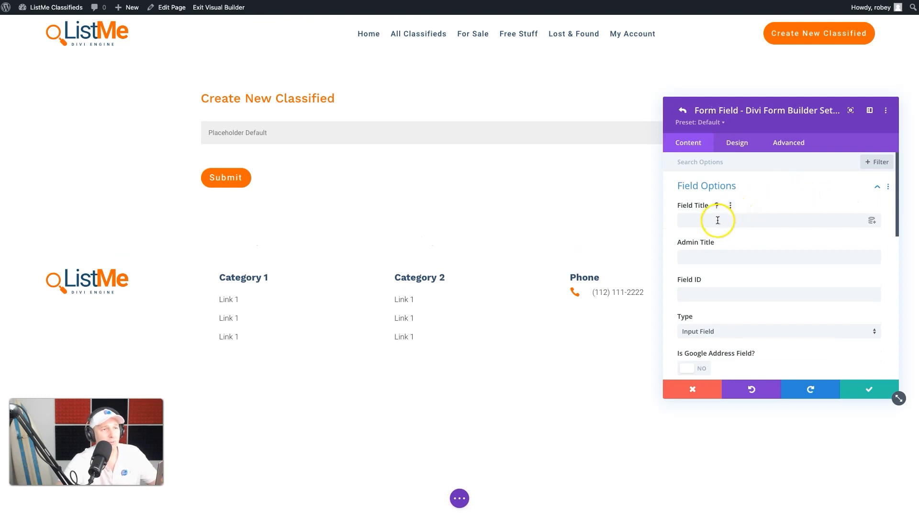
pyautogui.write('Step')
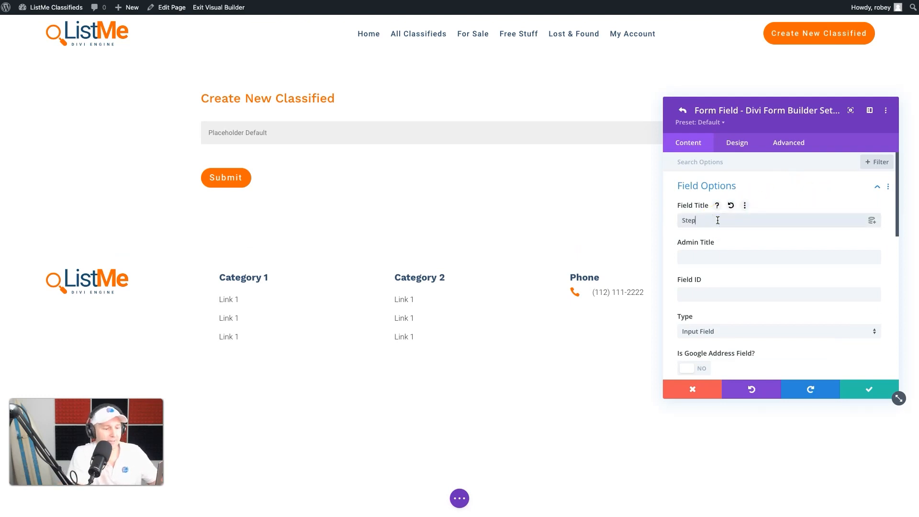
pyautogui.write(' 1 - Cla')
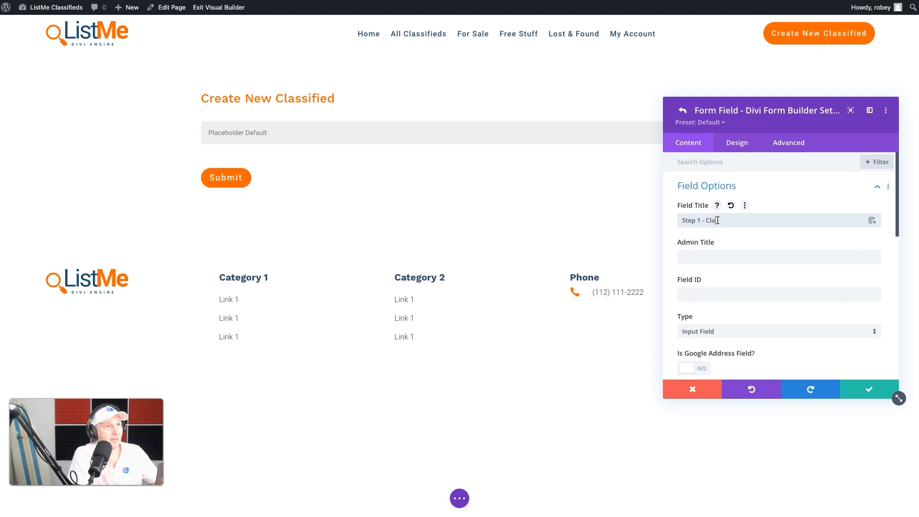
pyautogui.write('ssified Category')
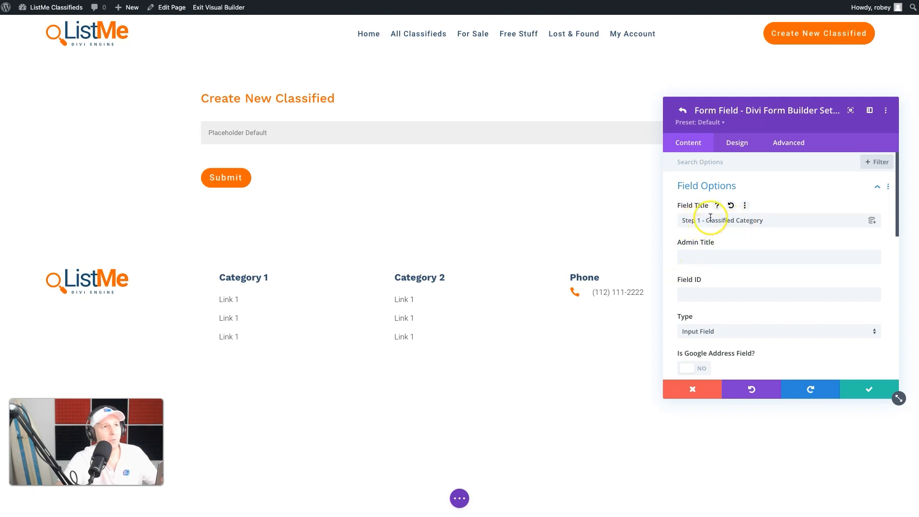
# Step: Reuse the field title "Step 1 - Classified Category" as the admin title and set the field ID to step_1
pyautogui.moveTo(705, 220); pyautogui.dragTo(669, 220)
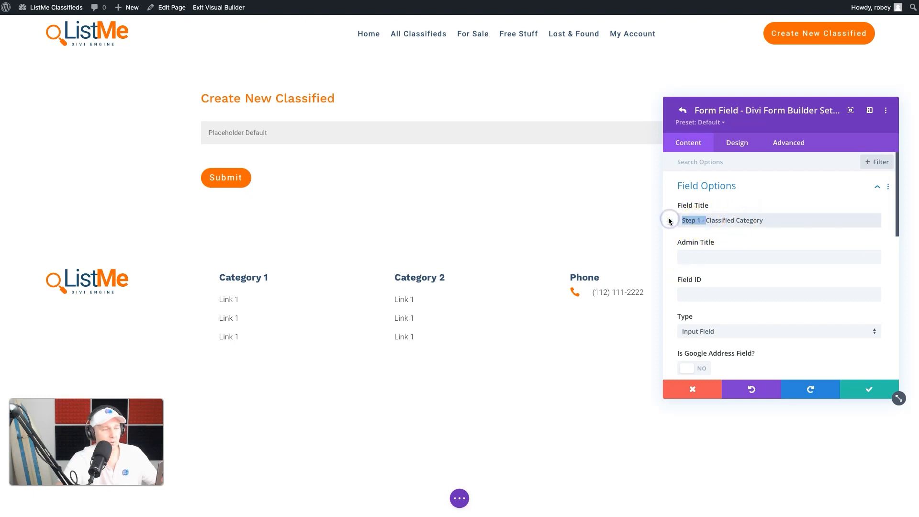
pyautogui.tripleClick(706, 220)
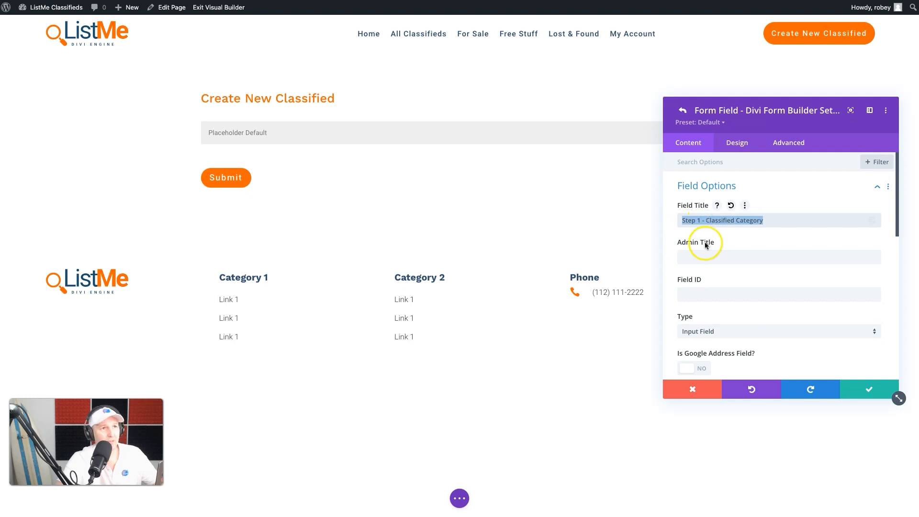
pyautogui.click(699, 256)
pyautogui.write('Step 1 - Classified Category')
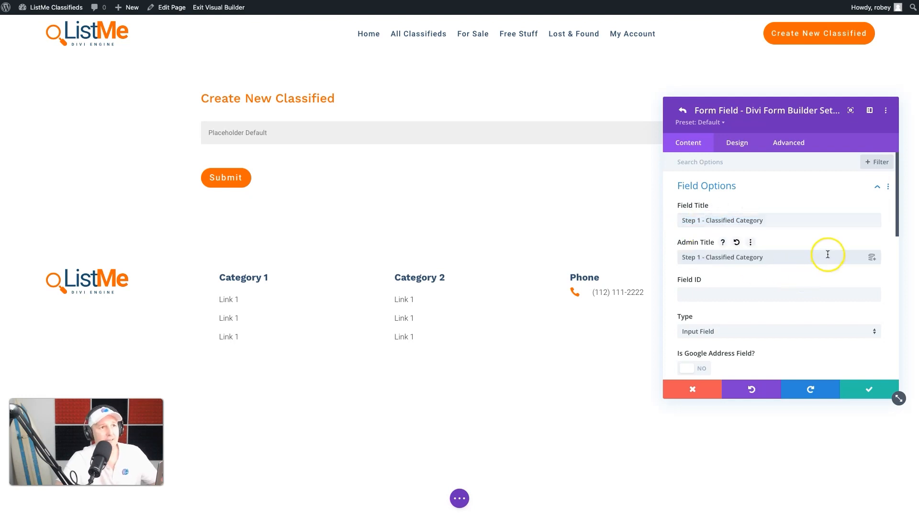
pyautogui.click(782, 292)
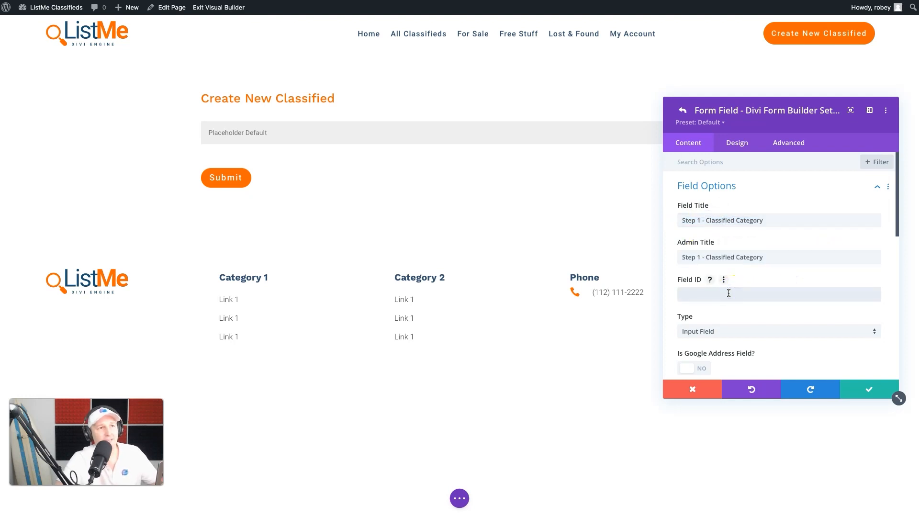
pyautogui.write('step_1')
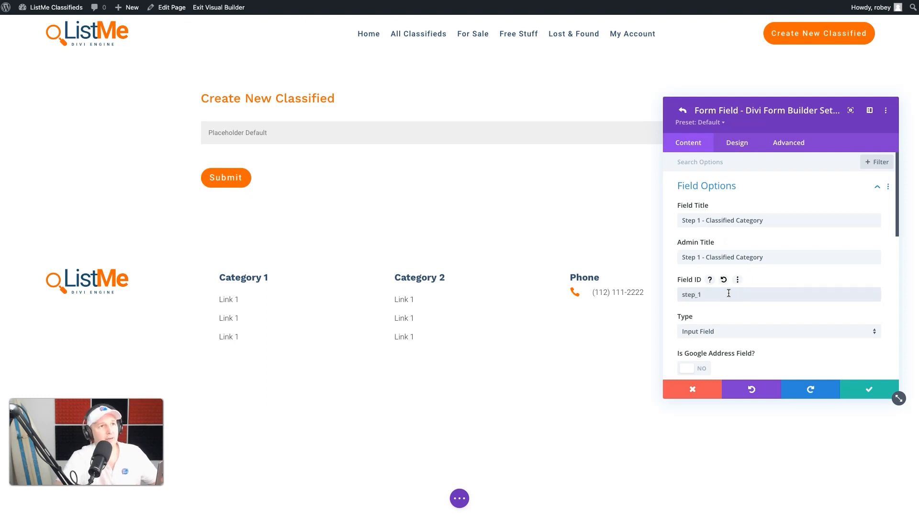
# Step: Set the step_1 field's type to Form Step and look over its Previous and Next button text options
pyautogui.scroll(-1, 747, 258)
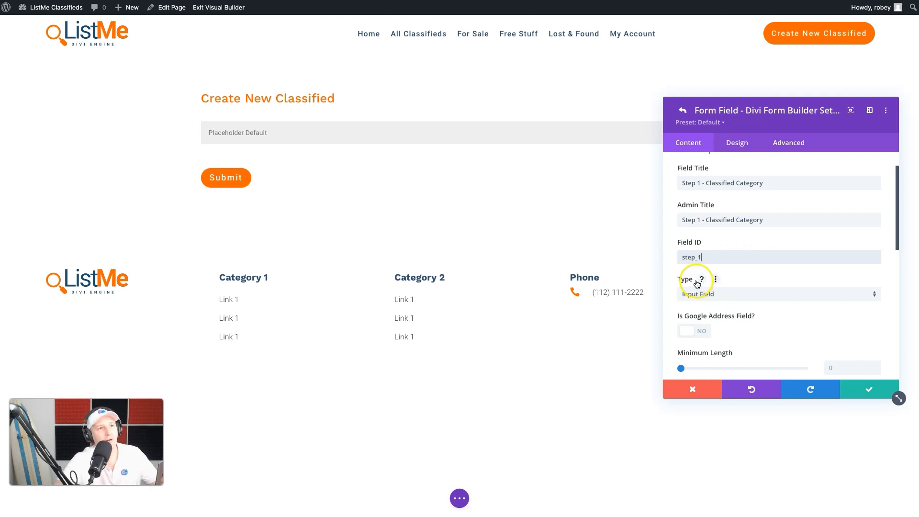
pyautogui.click(723, 294)
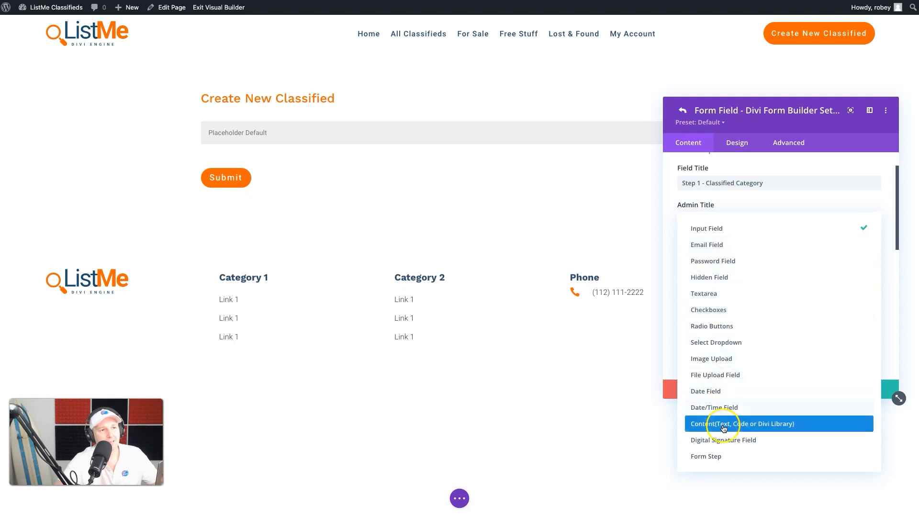
pyautogui.click(720, 458)
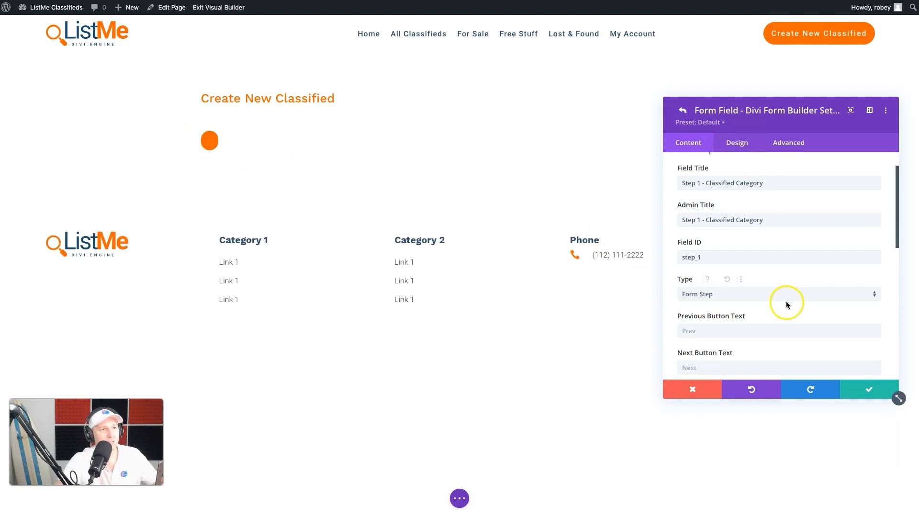
pyautogui.scroll(-3, 787, 305)
pyautogui.click(727, 242)
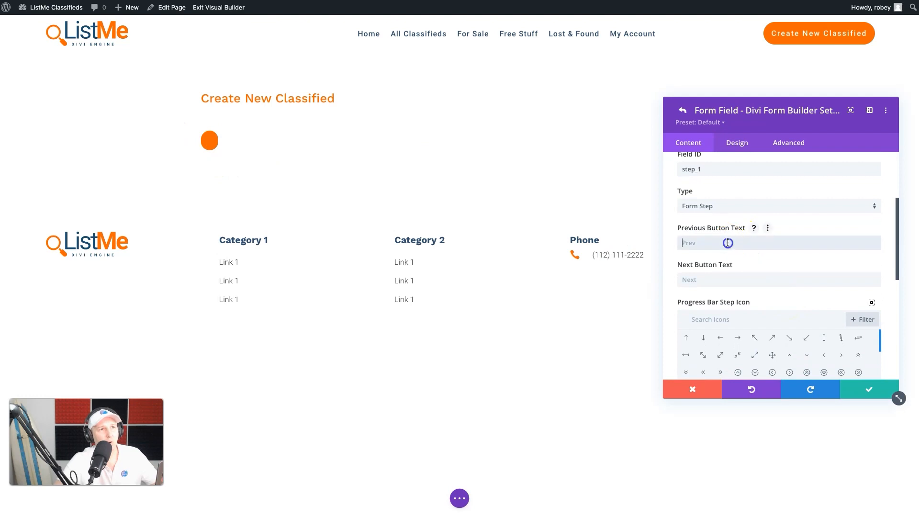
pyautogui.scroll(-1, 748, 291)
pyautogui.scroll(1, 750, 287)
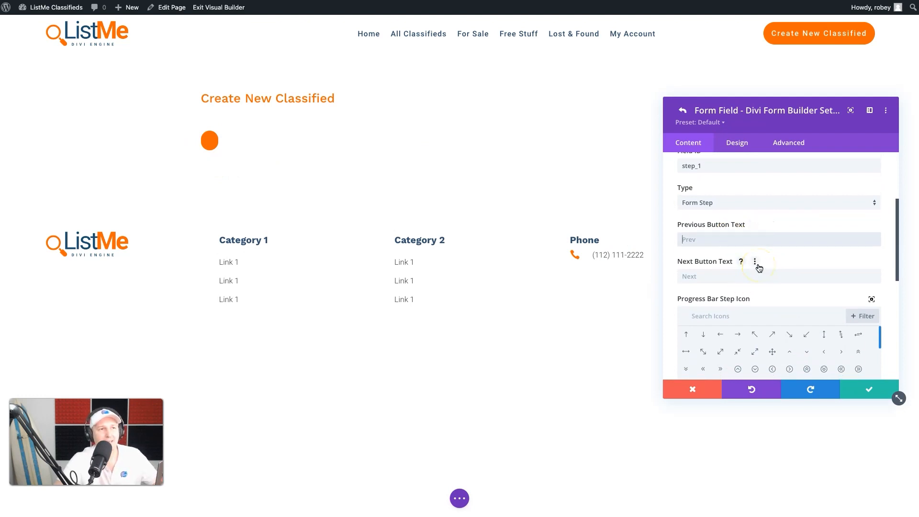
# Step: Try a circled right-arrow icon as the step_1 field's progress bar step icon and undo the choice
pyautogui.scroll(-5, 669, 316)
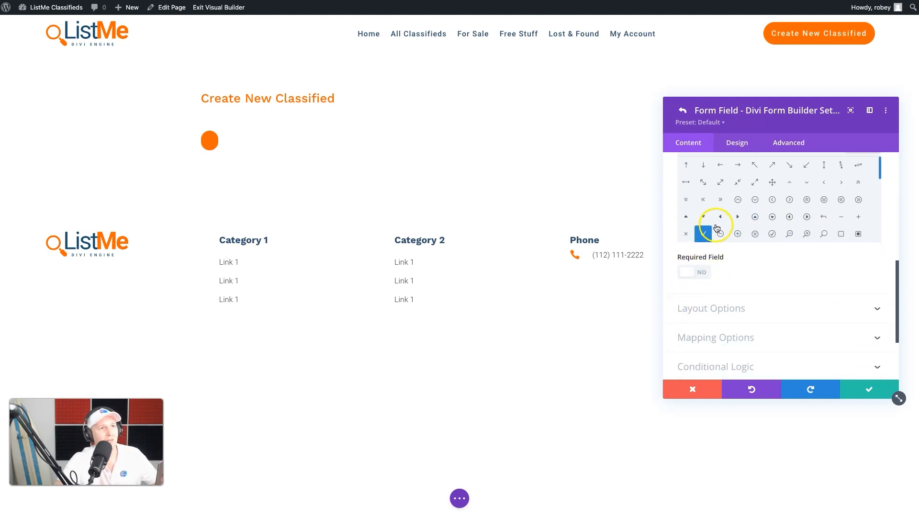
pyautogui.scroll(-1, 760, 231)
pyautogui.scroll(1, 761, 231)
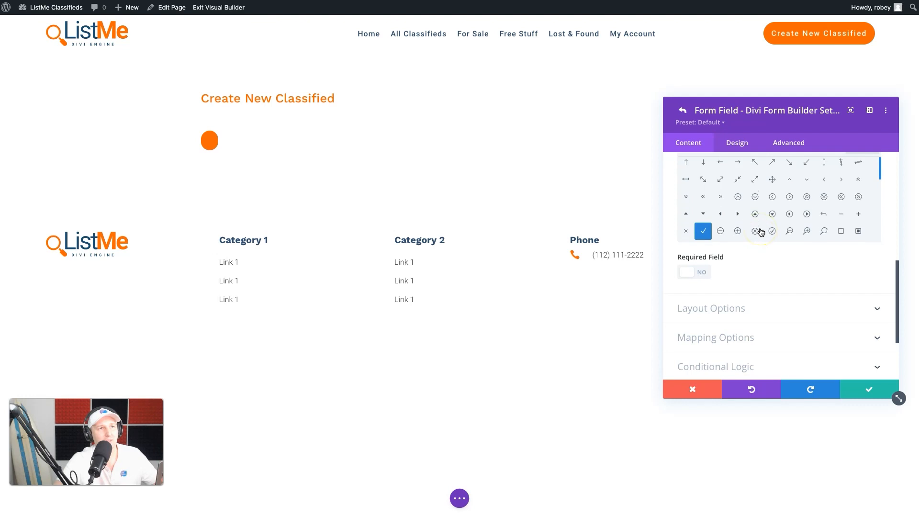
pyautogui.scroll(-2, 759, 197)
pyautogui.scroll(1, 759, 196)
pyautogui.click(807, 186)
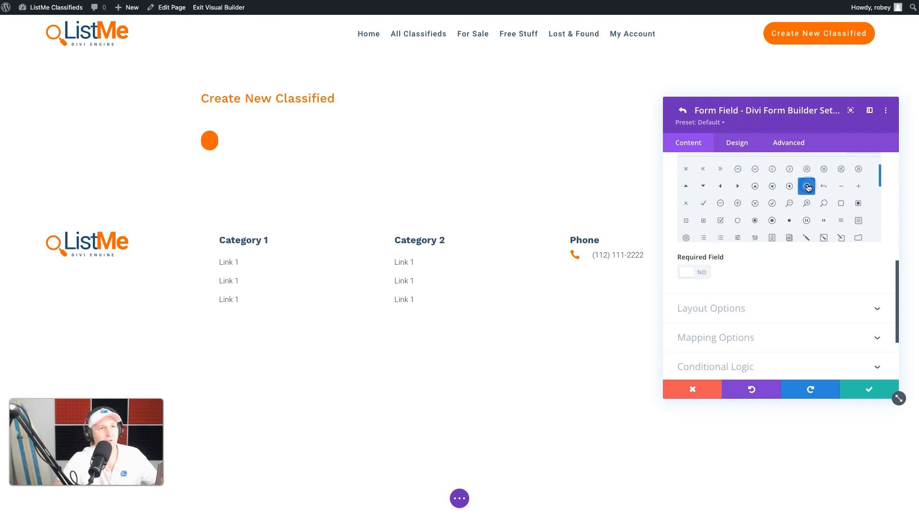
pyautogui.scroll(8, 810, 303)
pyautogui.scroll(-4, 810, 304)
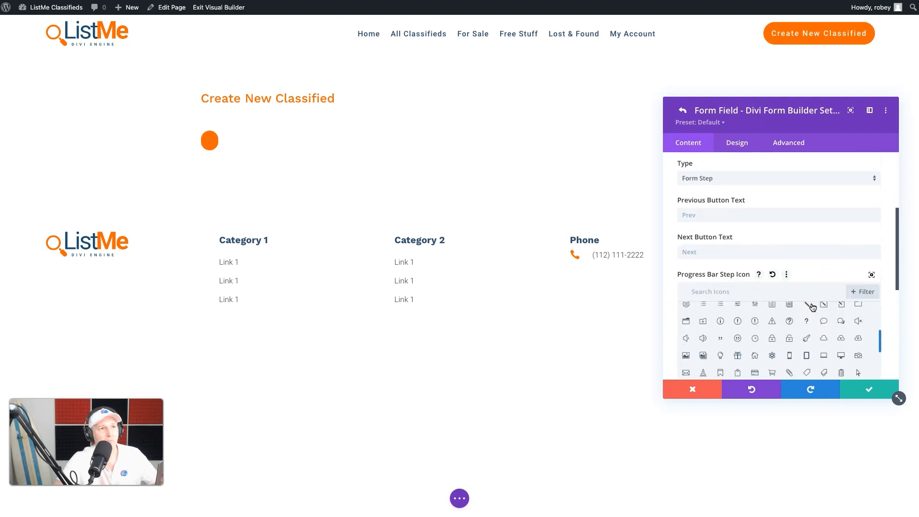
pyautogui.scroll(-2, 665, 318)
pyautogui.hotkey('ctrl', 'z')
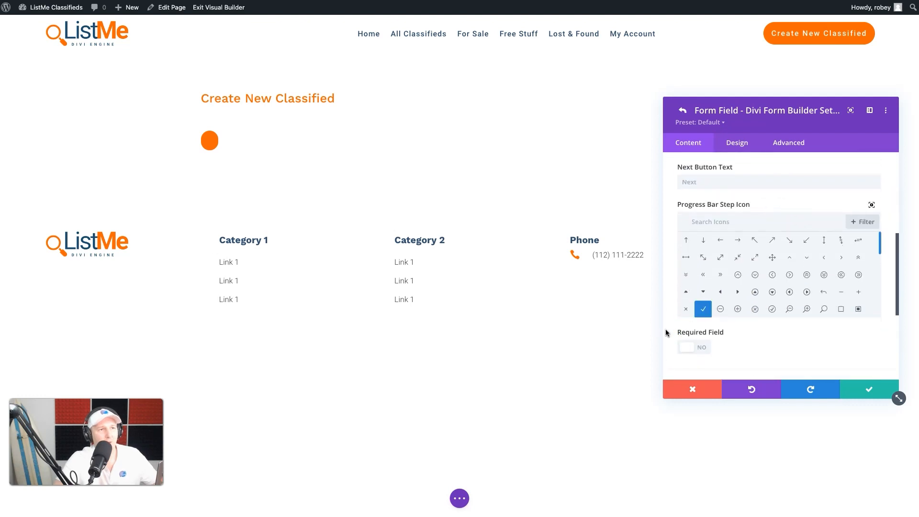
# Step: Search the step_1 field's progress bar step icons for "categ" and clear the search
pyautogui.scroll(-2, 665, 330)
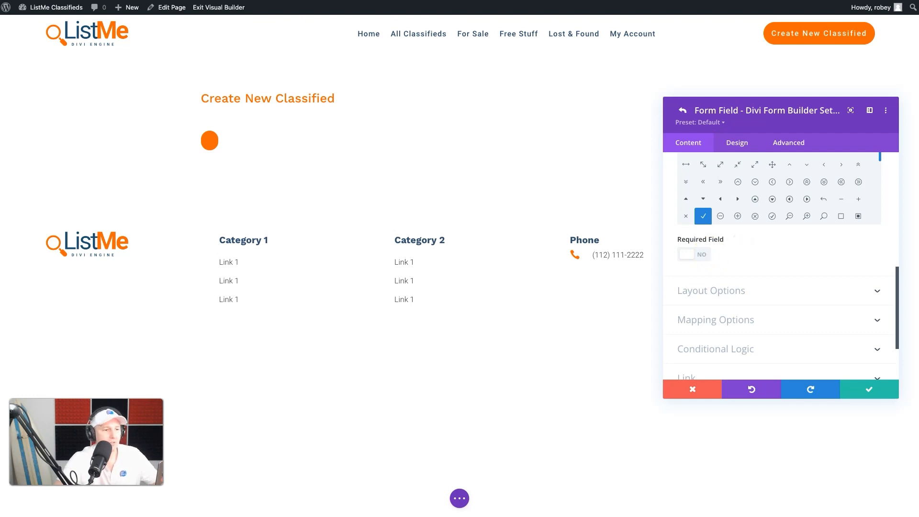
pyautogui.scroll(3, 804, 254)
pyautogui.click(738, 282)
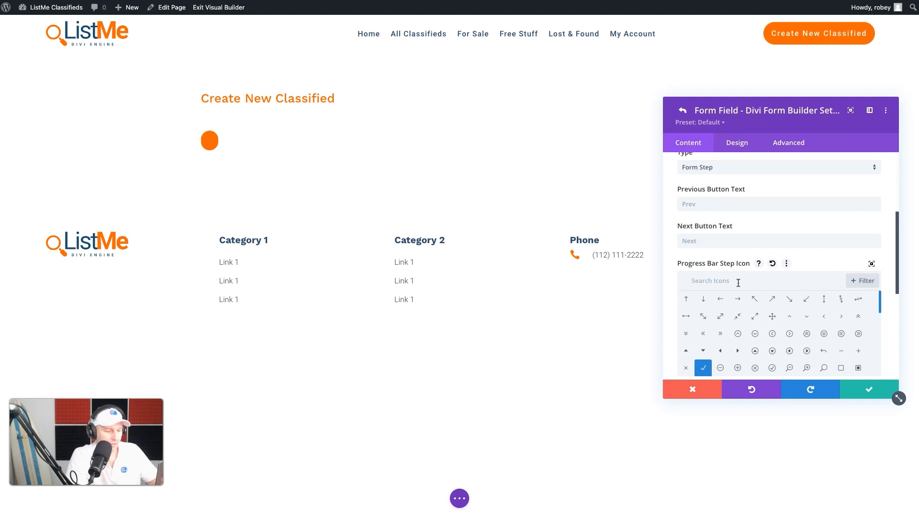
pyautogui.write('categ')
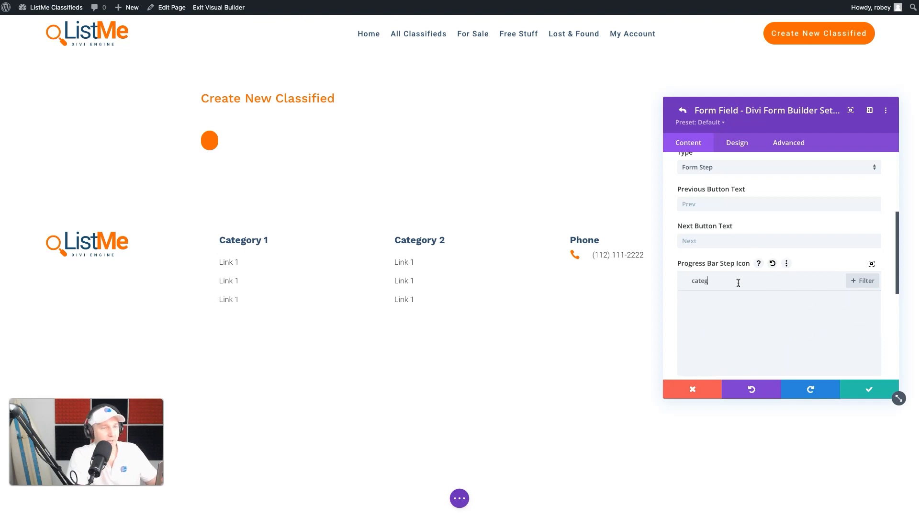
pyautogui.press('BackSpace')
pyautogui.press('BackSpace')
pyautogui.press('BackSpace')
pyautogui.press('BackSpace')
pyautogui.press('BackSpace')
pyautogui.press('BackSpace')
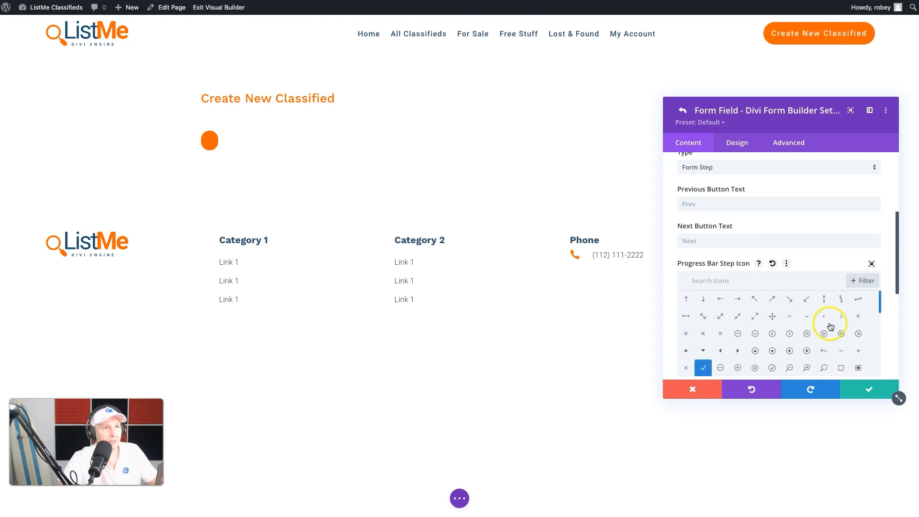
# Step: Choose the lined document icon as the step_1 field's progress bar step icon, look over its Layout Options and save the field
pyautogui.scroll(-5, 806, 325)
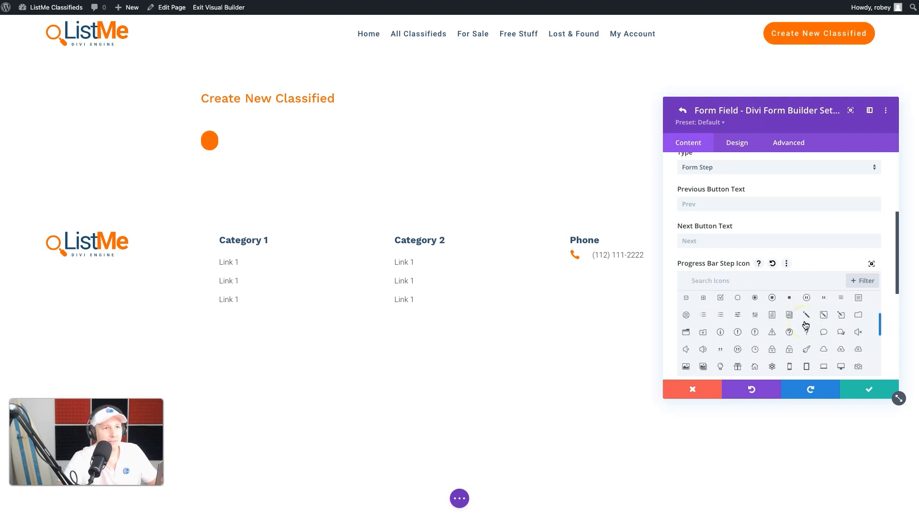
pyautogui.click(773, 316)
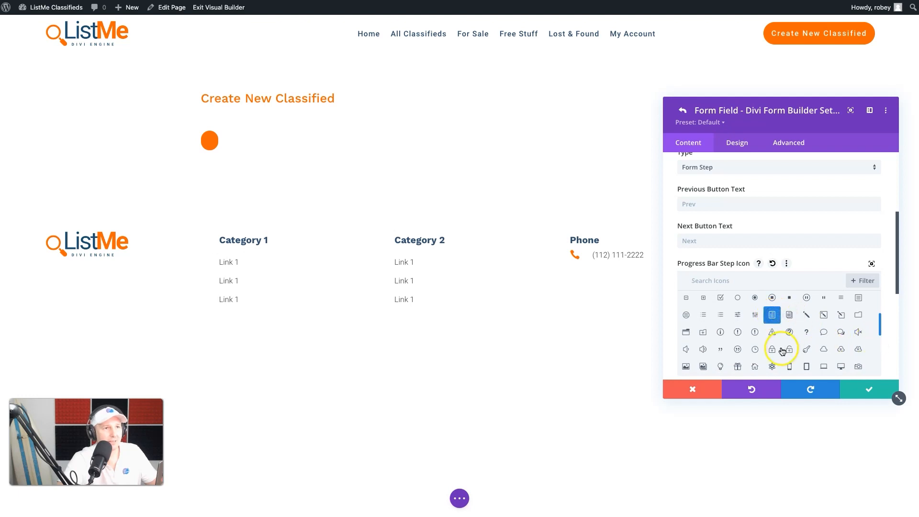
pyautogui.scroll(-1, 892, 339)
pyautogui.scroll(-3, 892, 339)
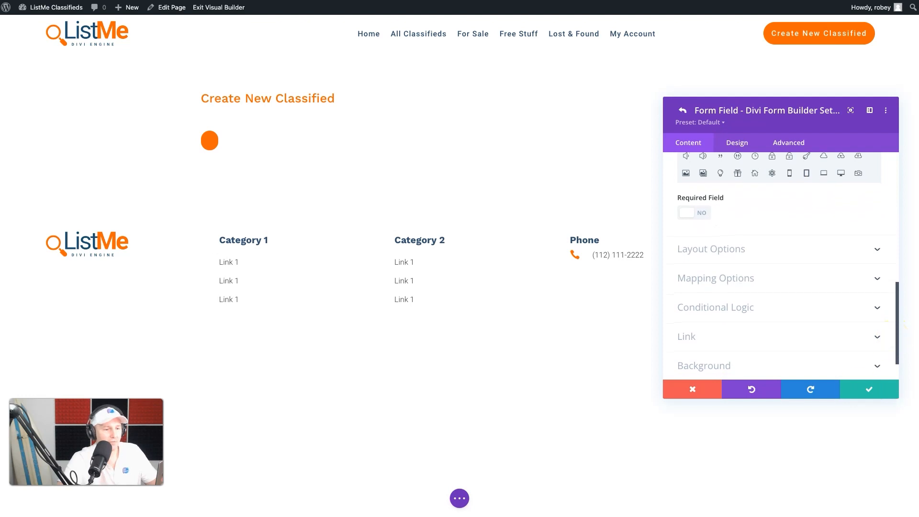
pyautogui.click(779, 249)
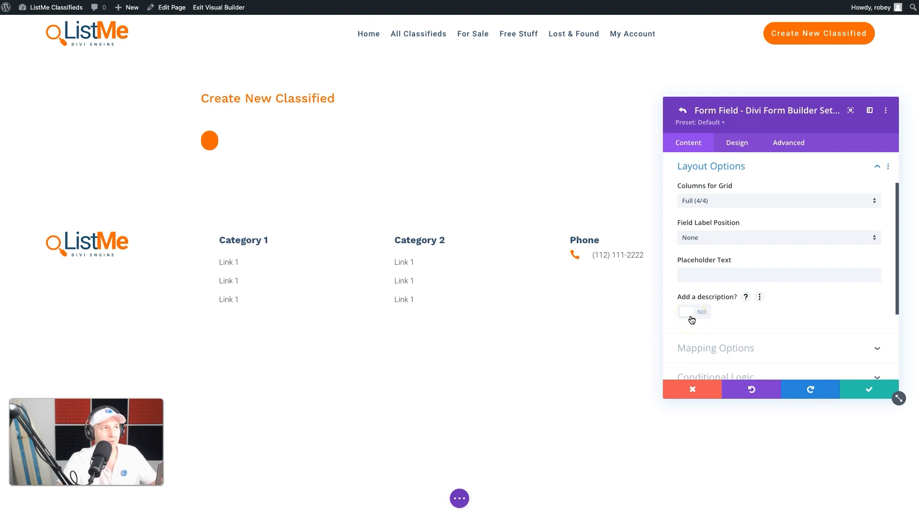
pyautogui.scroll(-2, 691, 319)
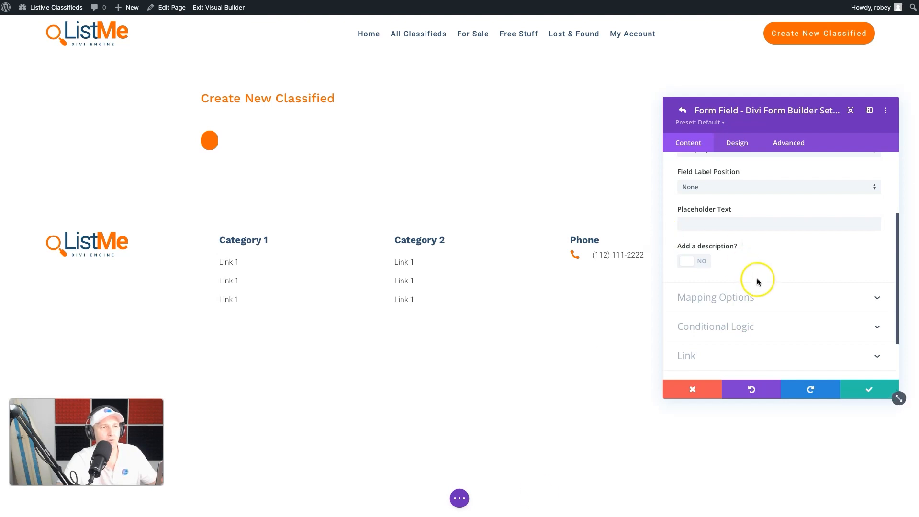
pyautogui.scroll(-2, 757, 278)
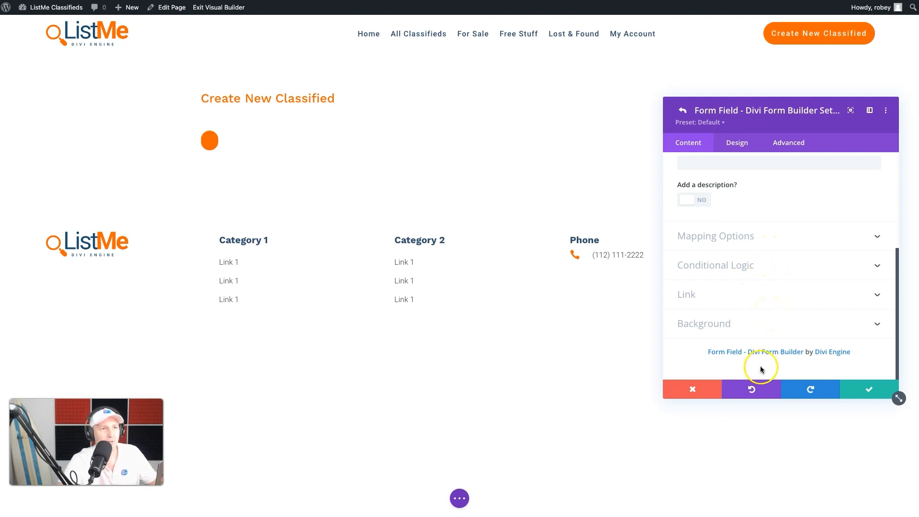
pyautogui.click(869, 389)
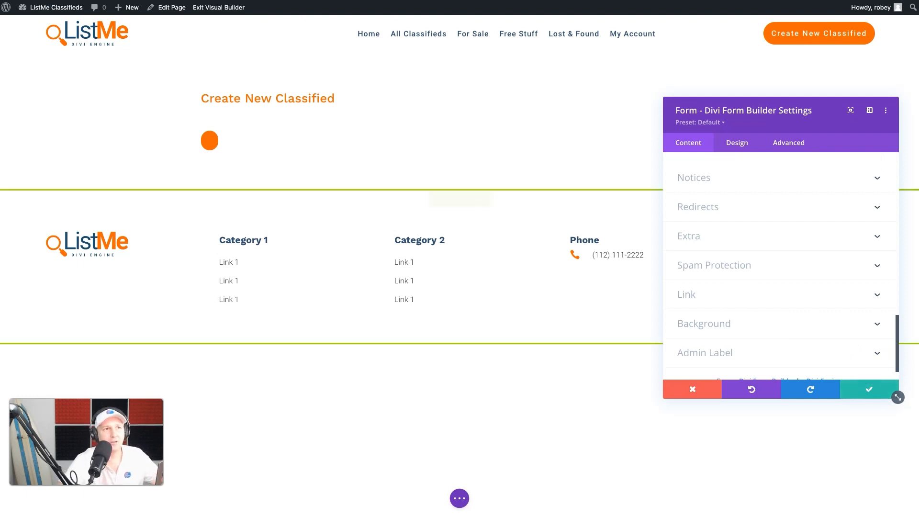
# Step: Duplicate the "Step 1 - Classified Category" field three times
pyautogui.scroll(15, 788, 262)
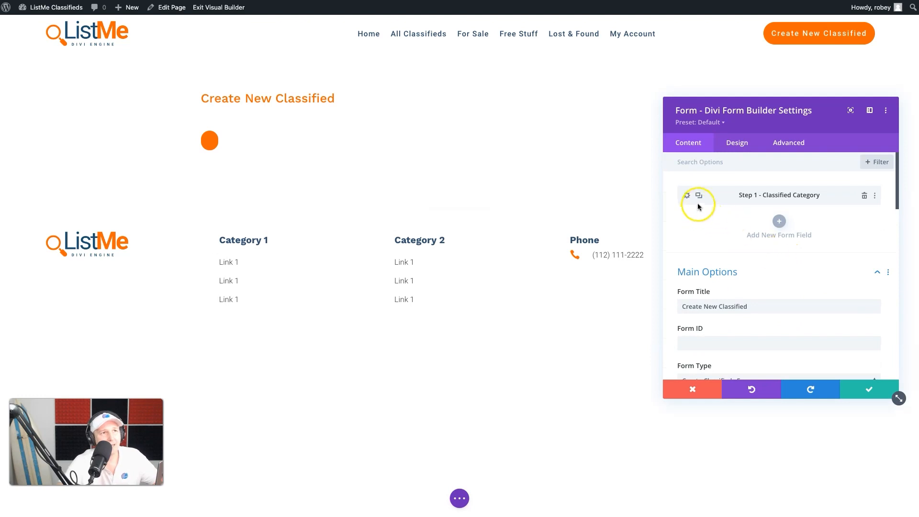
pyautogui.click(699, 197)
pyautogui.click(699, 197)
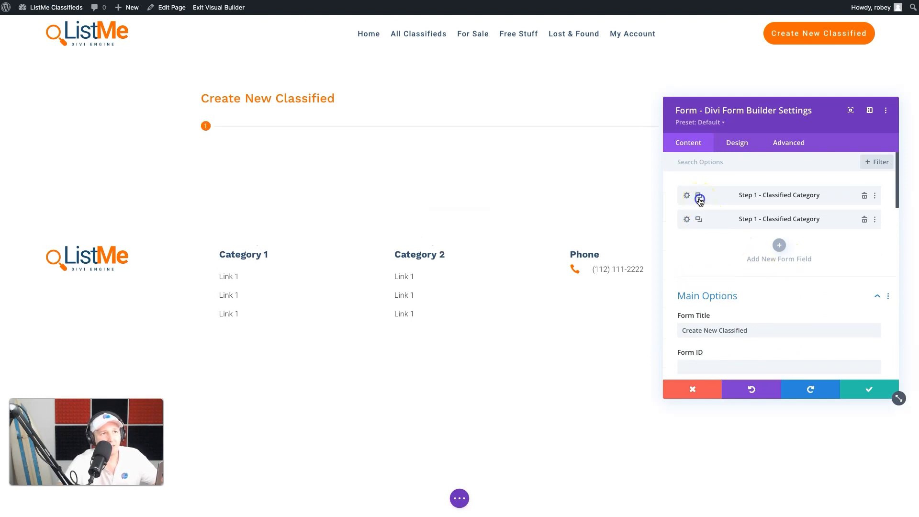
pyautogui.click(699, 197)
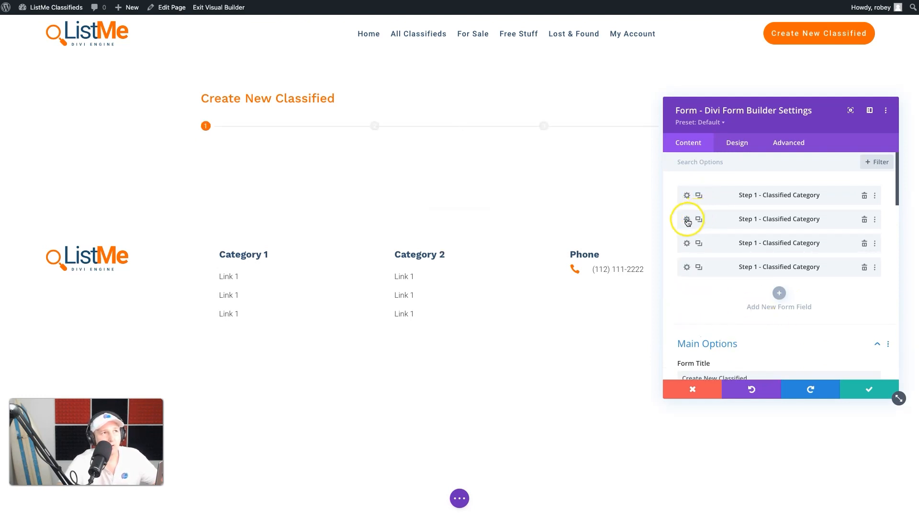
# Step: Change the field title of the second step field to "Step 2 - Item Type"
pyautogui.click(686, 219)
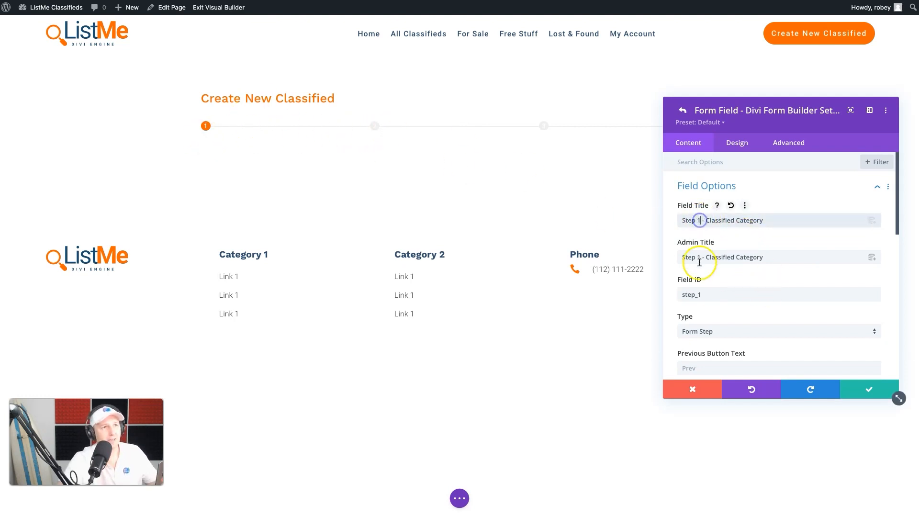
pyautogui.press('BackSpace')
pyautogui.write('2')
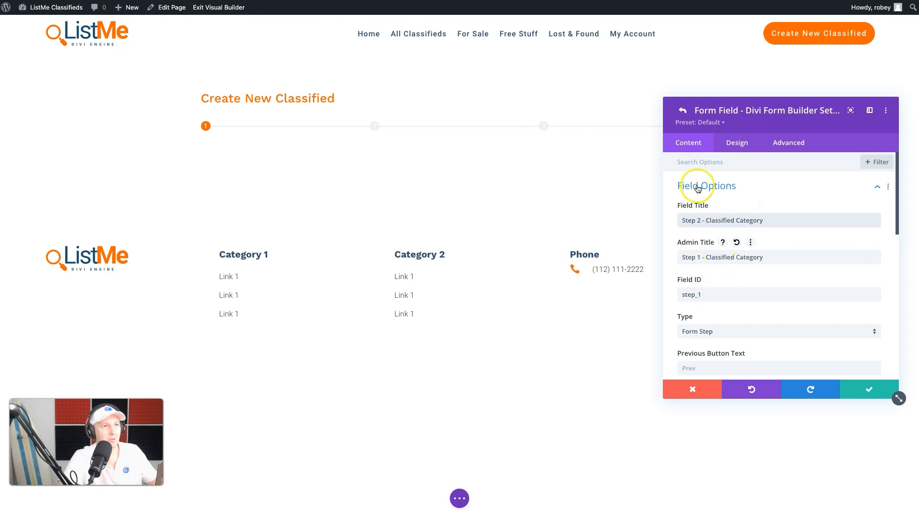
pyautogui.click(706, 219)
pyautogui.moveTo(705, 218); pyautogui.dragTo(808, 223)
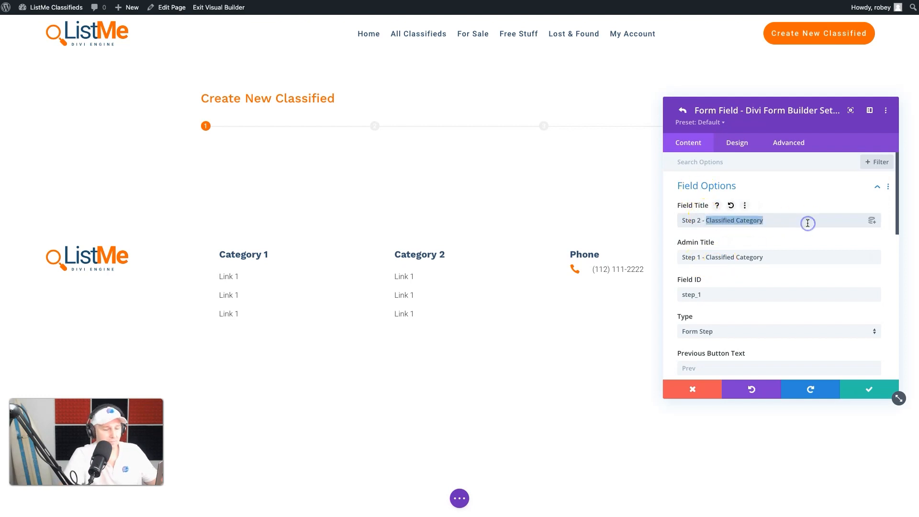
pyautogui.write('Item Type')
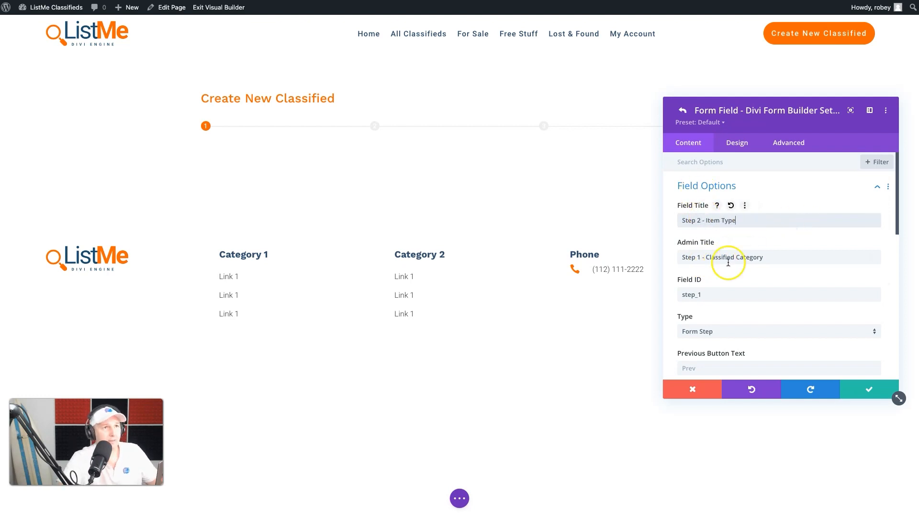
# Step: Reuse the field title "Step 2 - Item Type" as the admin title and set the field ID to step_2
pyautogui.tripleClick(687, 221)
pyautogui.hotkey('ctrl', 'c')
pyautogui.tripleClick(688, 259)
pyautogui.hotkey('ctrl', 'v')
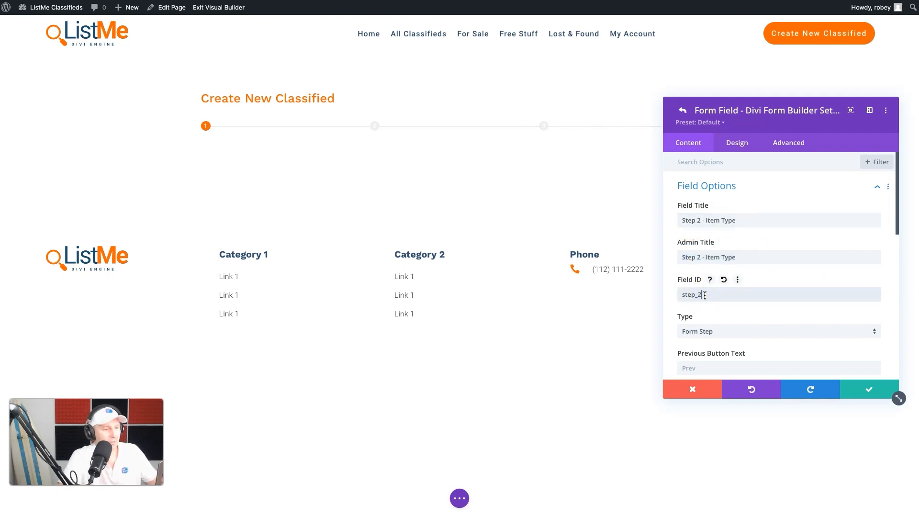
# Step: Search the step_2 field's progress bar step icons for "item" and clear the search
pyautogui.scroll(-5, 804, 352)
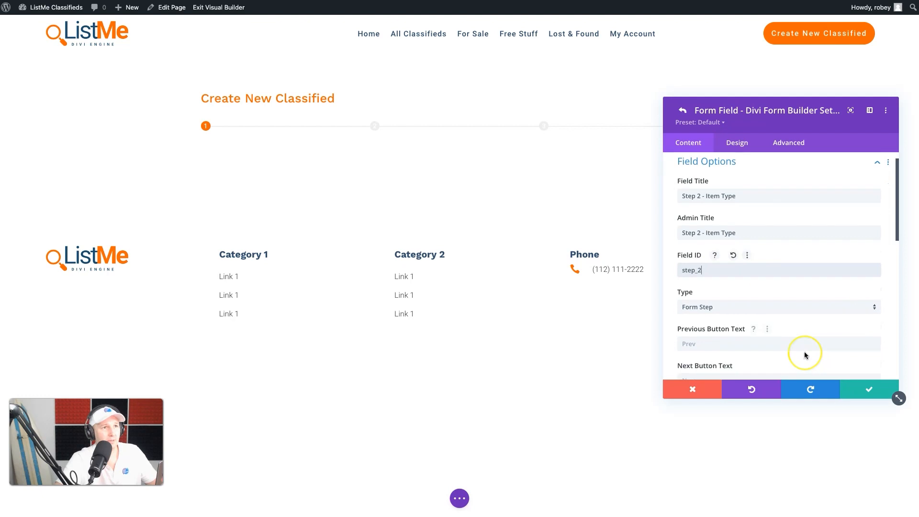
pyautogui.scroll(-2, 804, 354)
pyautogui.scroll(2, 808, 311)
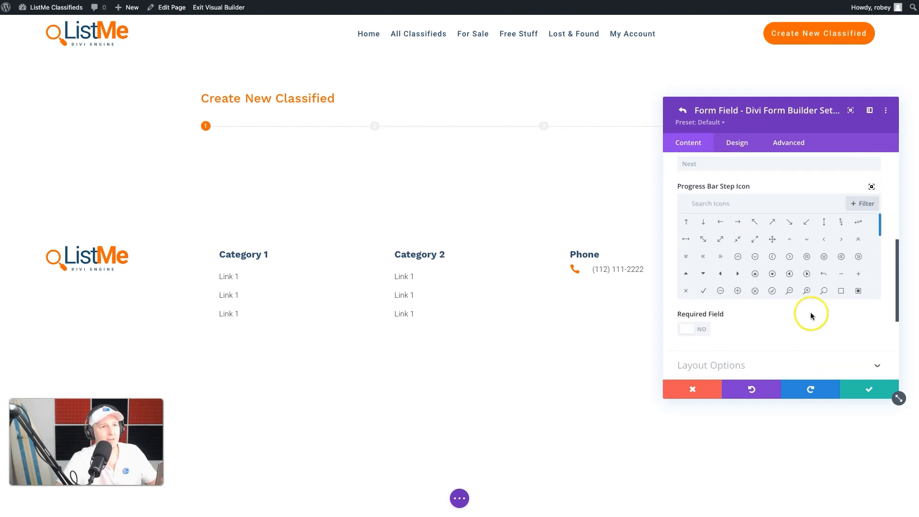
pyautogui.scroll(-3, 817, 270)
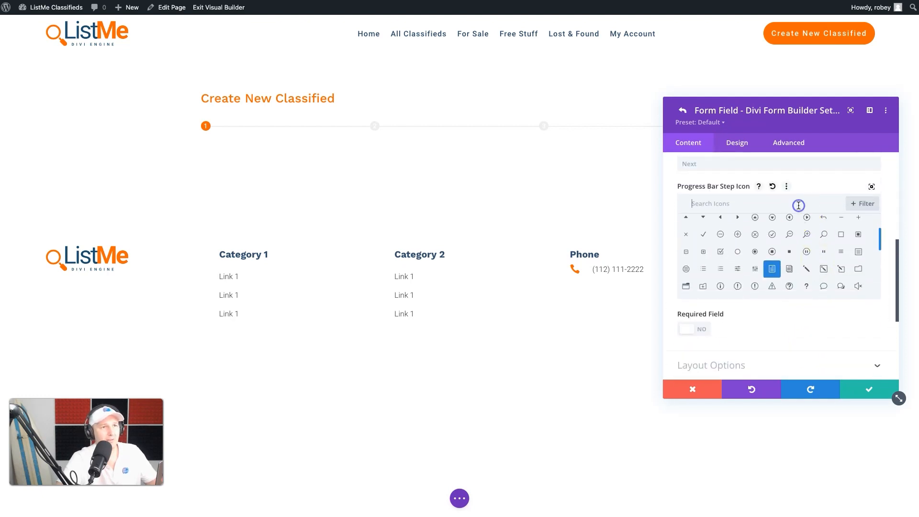
pyautogui.write('item')
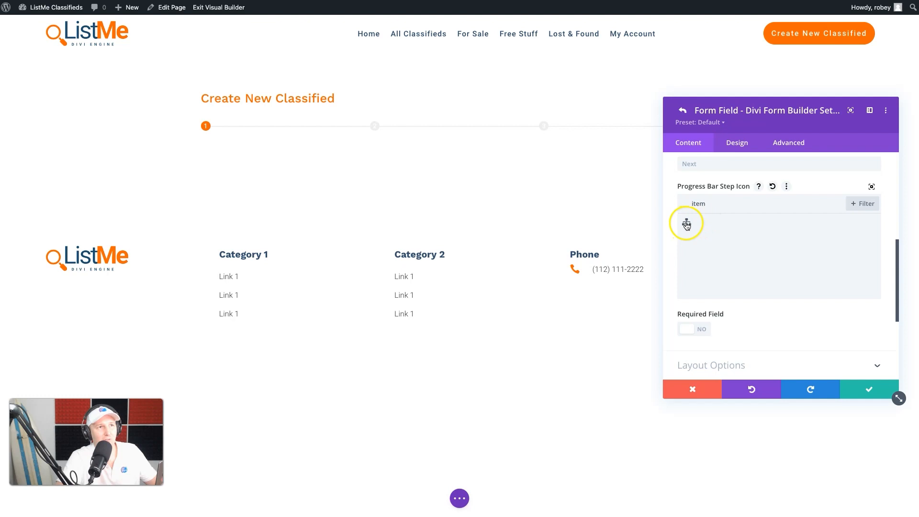
pyautogui.doubleClick(766, 205)
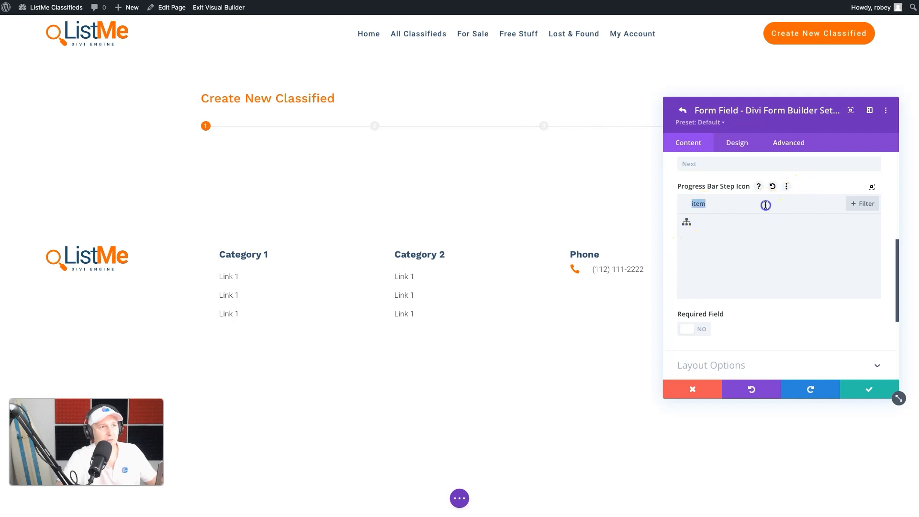
pyautogui.press('BackSpace')
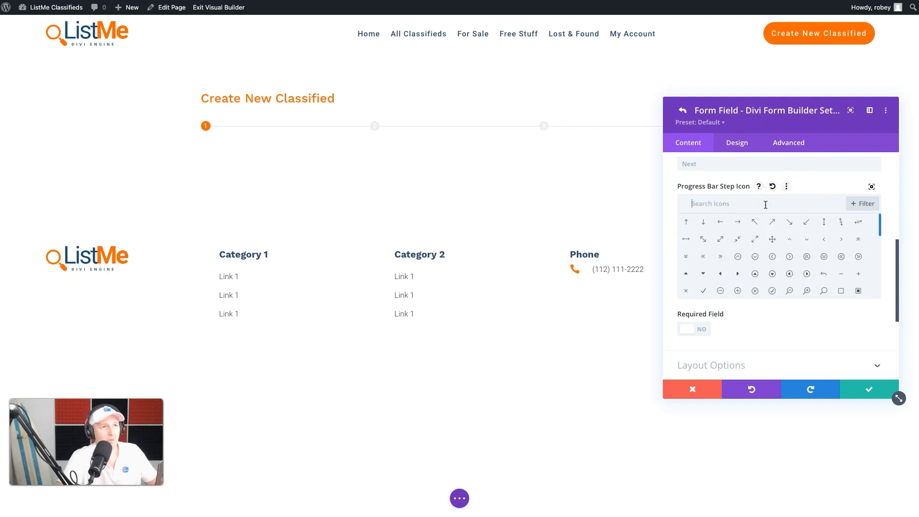
# Step: Choose the puzzle piece icon as the step_2 field's progress bar step icon, look over its Layout Options and save the field
pyautogui.scroll(-5, 816, 253)
pyautogui.scroll(-1, 817, 258)
pyautogui.scroll(-2, 817, 257)
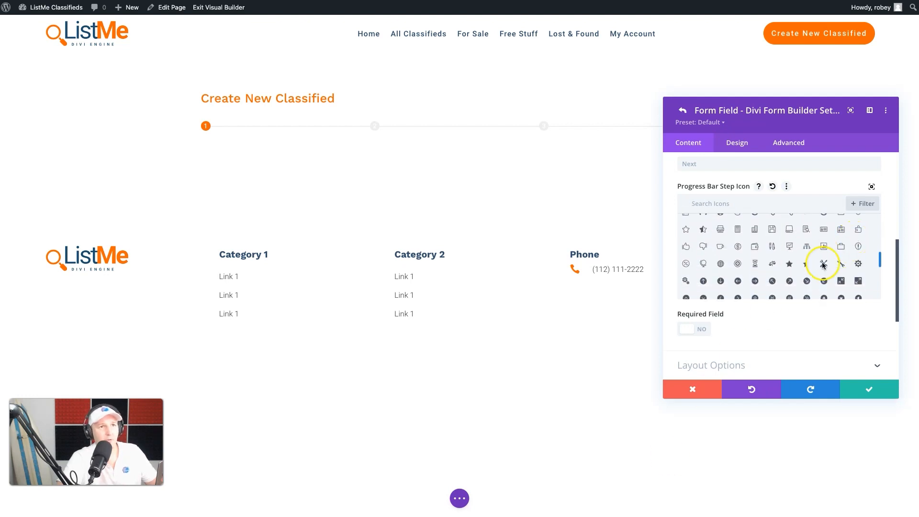
pyautogui.click(856, 231)
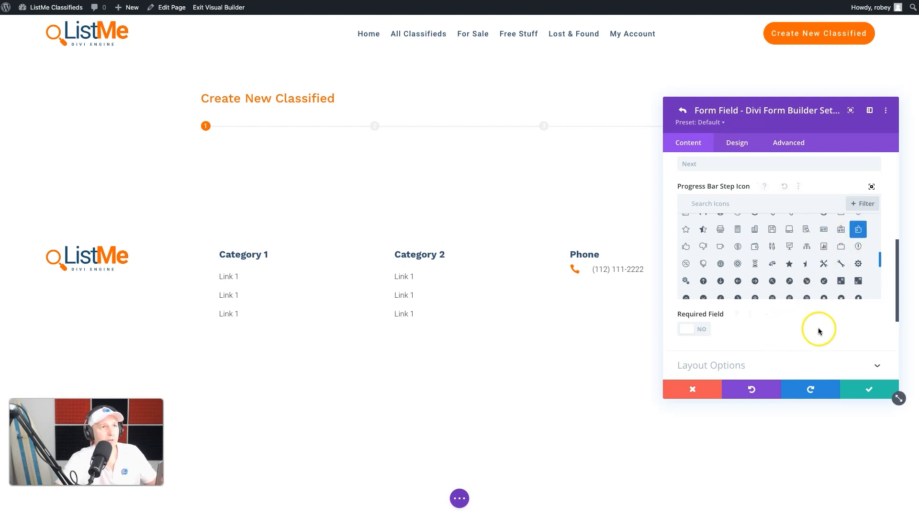
pyautogui.scroll(-3, 820, 363)
pyautogui.click(774, 243)
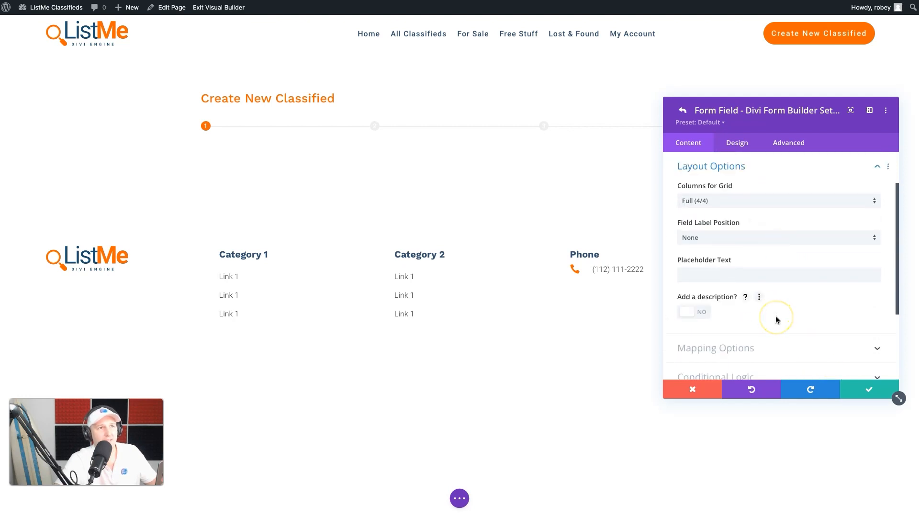
pyautogui.scroll(-3, 775, 318)
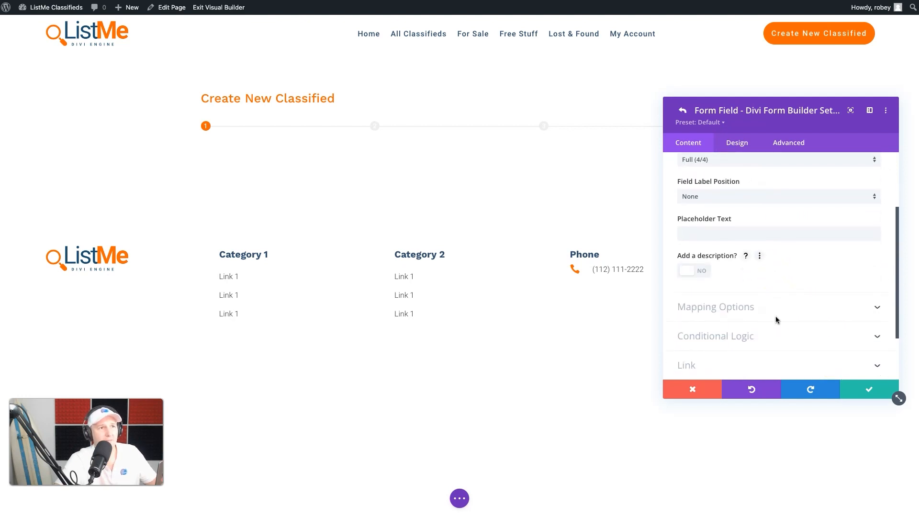
pyautogui.click(867, 389)
pyautogui.scroll(10, 753, 244)
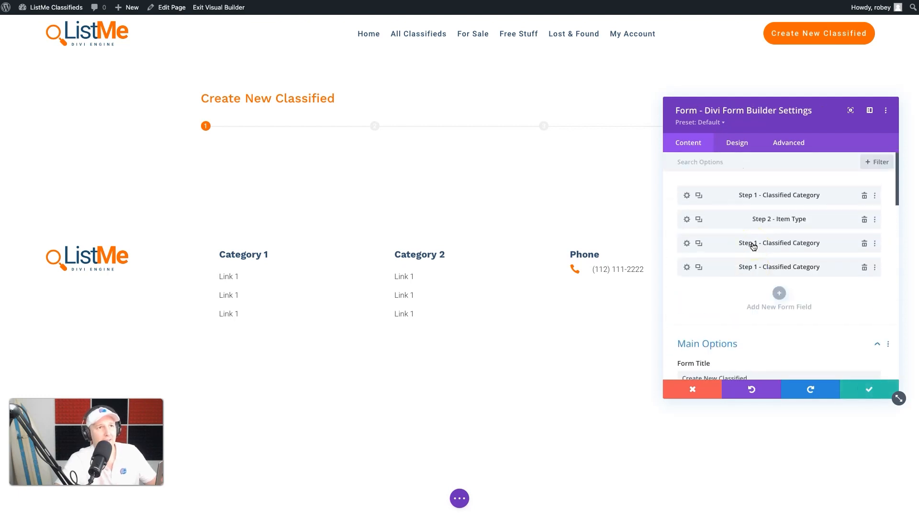
# Step: Change the field title of the third step field to "Step 3 - Item Information"
pyautogui.click(684, 240)
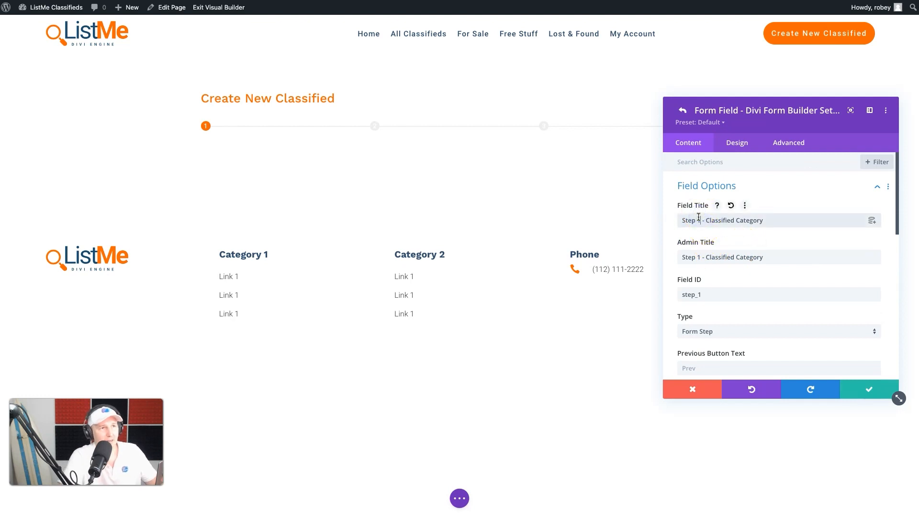
pyautogui.doubleClick(698, 220)
pyautogui.write('3')
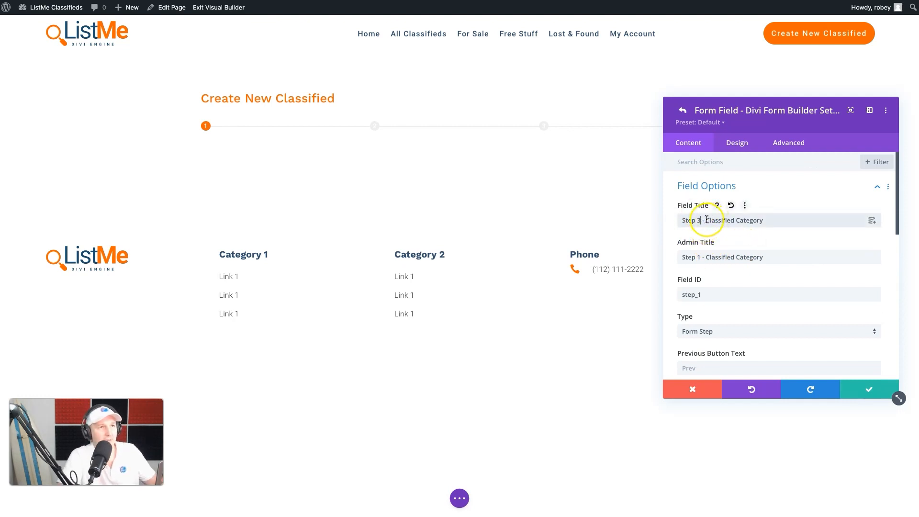
pyautogui.moveTo(706, 220); pyautogui.dragTo(809, 219)
pyautogui.write('Item I')
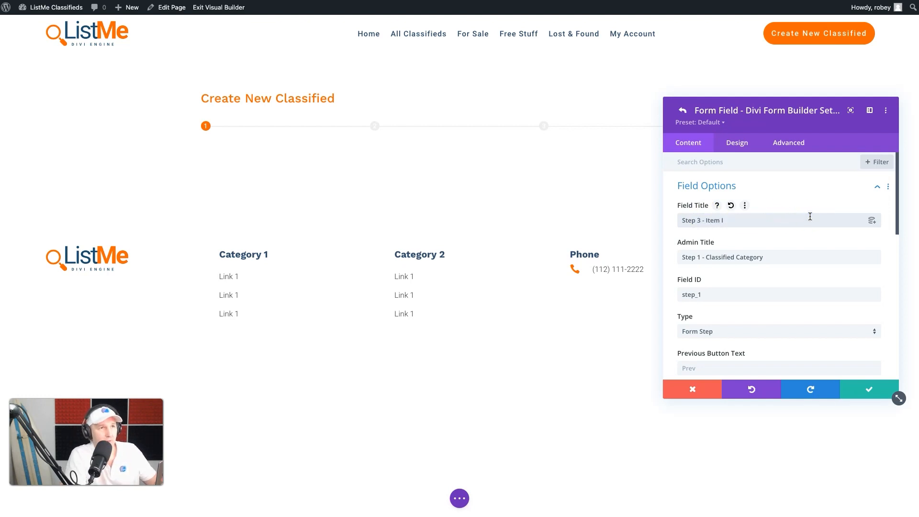
pyautogui.write('nformatio')
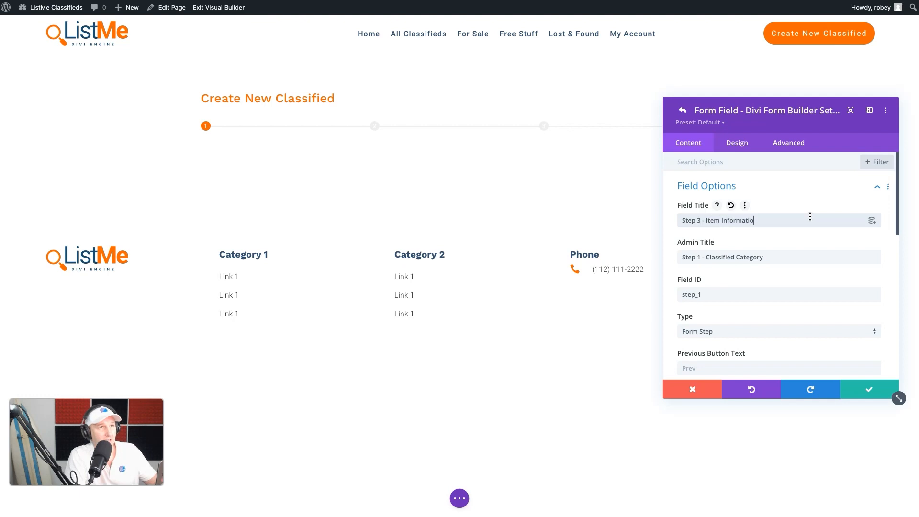
pyautogui.write('n')
# Step: Reuse the field title "Step 3 - Item Information" as the admin title and set the field ID to step_3
pyautogui.tripleClick(732, 221)
pyautogui.hotkey('ctrl', 'c')
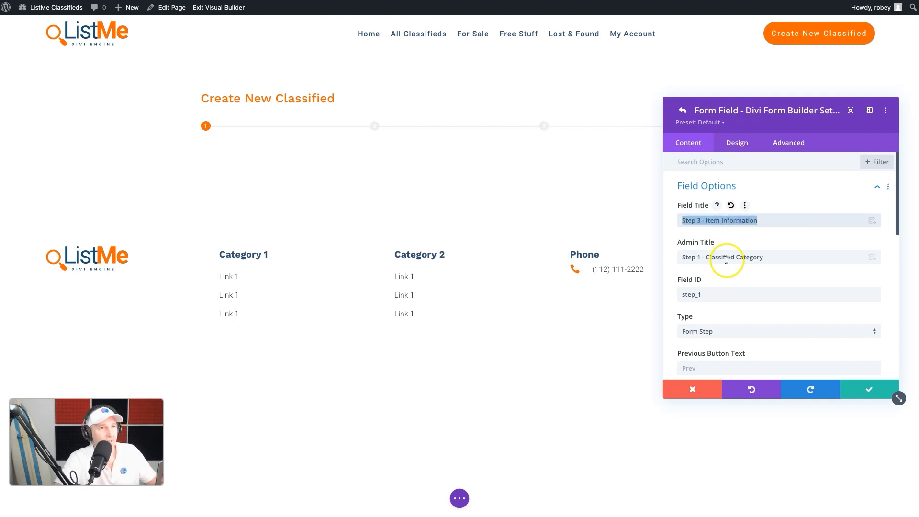
pyautogui.tripleClick(721, 257)
pyautogui.hotkey('ctrl', 'v')
pyautogui.click(715, 296)
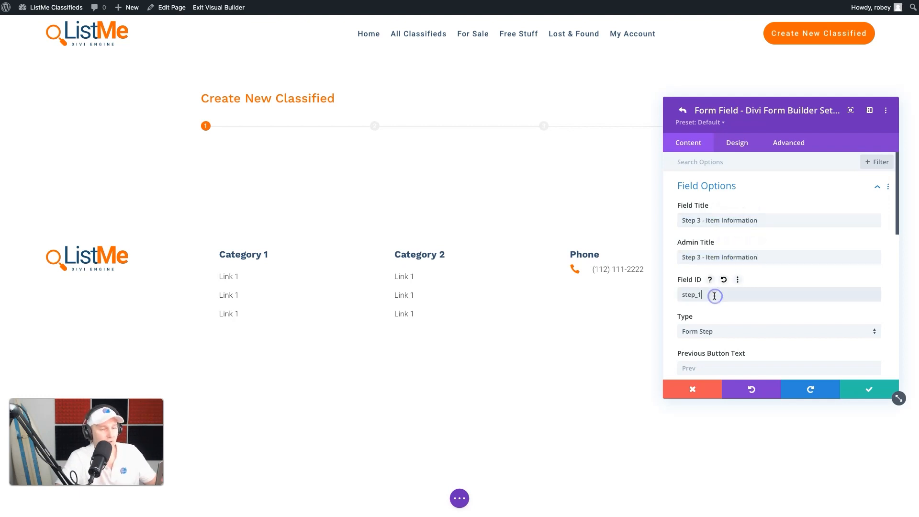
# Step: Choose a progress bar step icon for the step_3 field and save the field
pyautogui.scroll(-5, 759, 304)
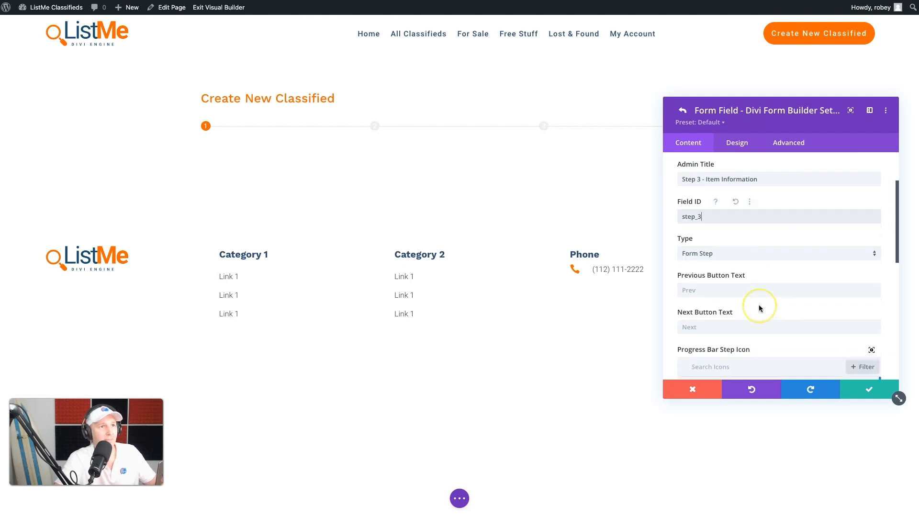
pyautogui.click(760, 263)
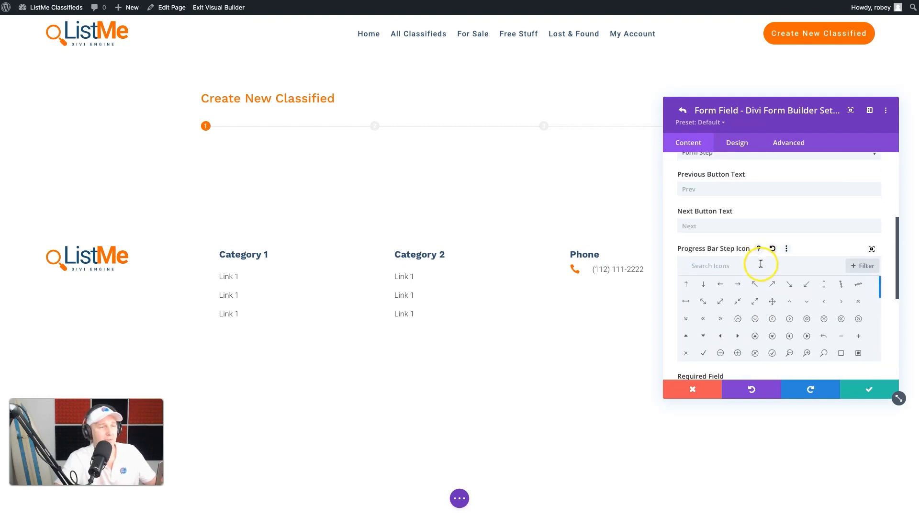
pyautogui.click(754, 318)
pyautogui.scroll(-6, 754, 314)
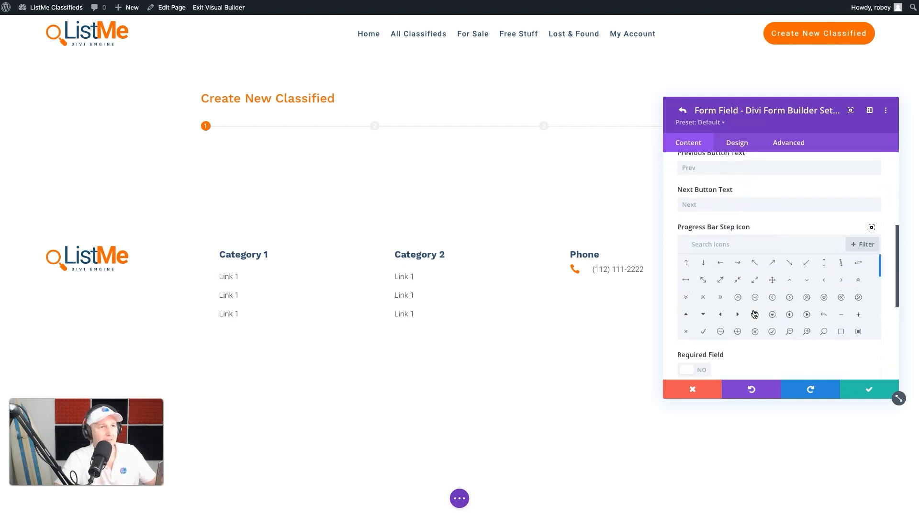
pyautogui.scroll(-2, 797, 255)
pyautogui.click(776, 250)
pyautogui.click(869, 388)
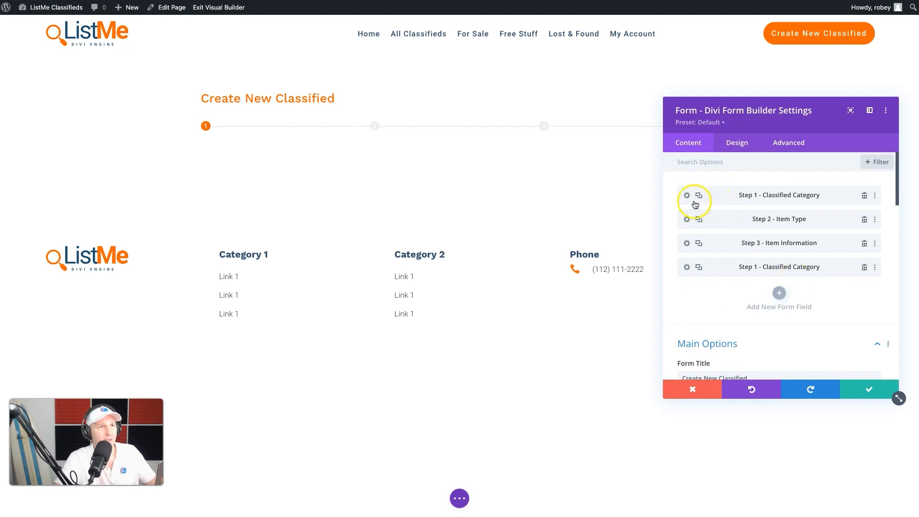
# Step: Search the Step 1 - Classified Category field's progress bar step icons for "Item", use the sitemap icon and save the field
pyautogui.click(684, 197)
pyautogui.scroll(-6, 721, 239)
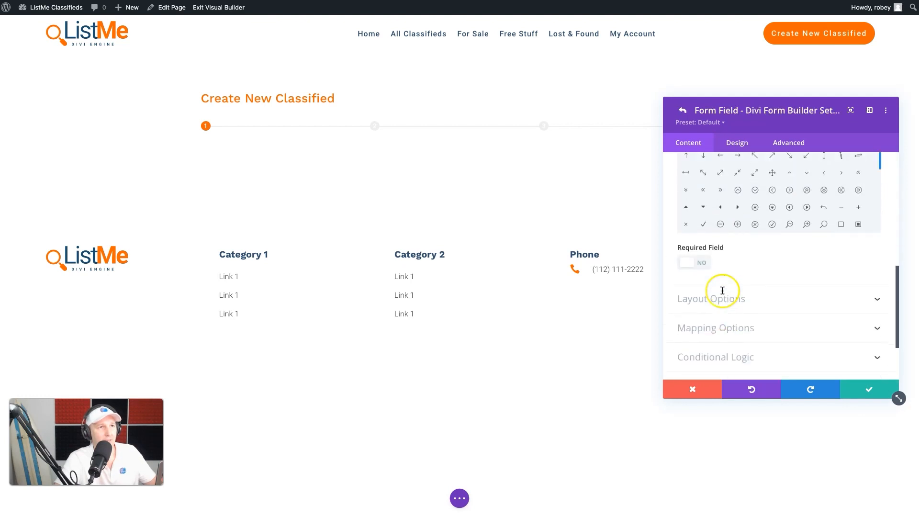
pyautogui.scroll(3, 751, 244)
pyautogui.click(744, 255)
pyautogui.write('Item')
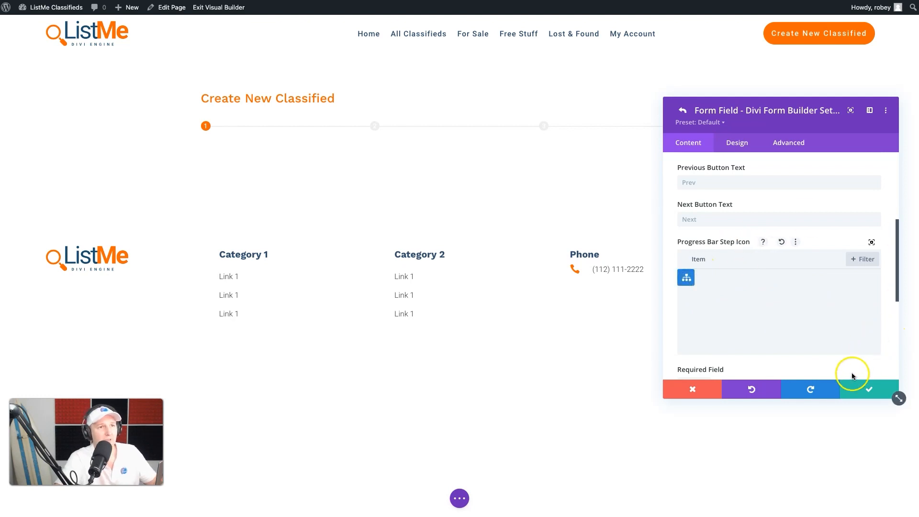
pyautogui.click(851, 390)
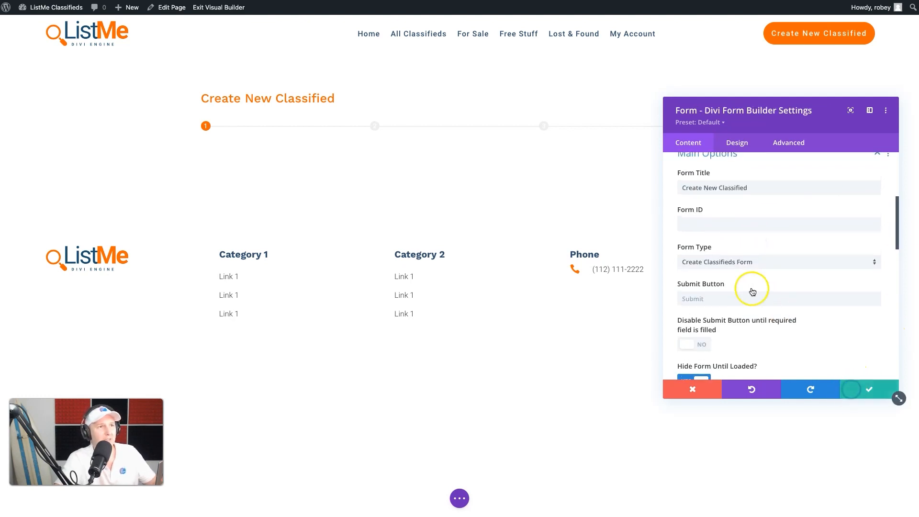
# Step: Change the field title of the fourth step field to "Step 4 - Contact Person"
pyautogui.click(687, 266)
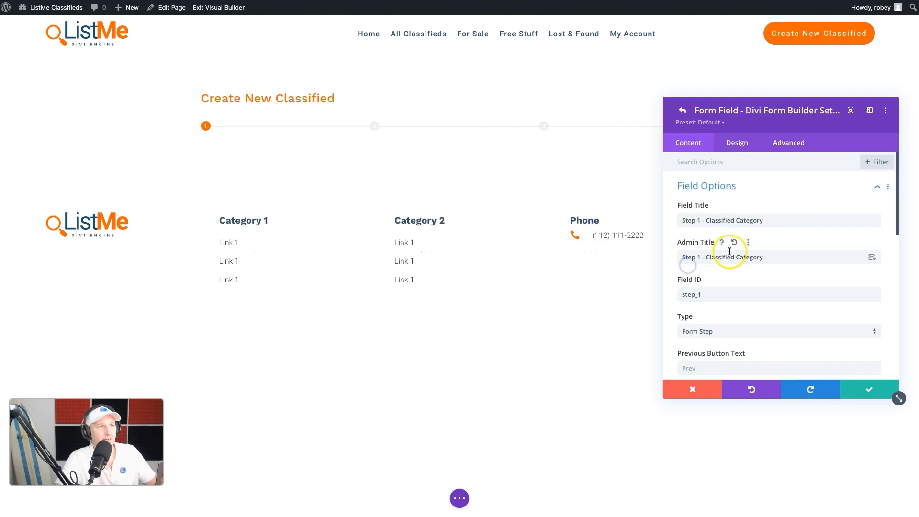
pyautogui.click(700, 220)
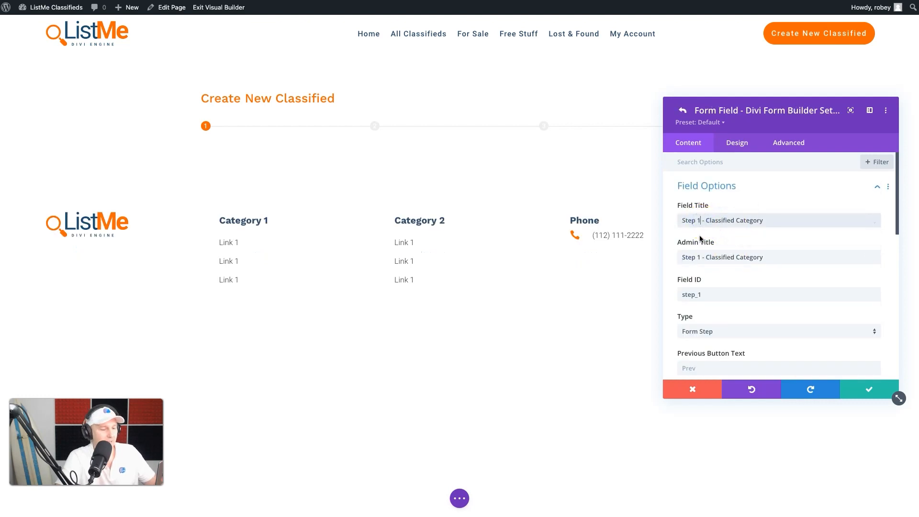
pyautogui.press('BackSpace')
pyautogui.write('4')
pyautogui.moveTo(705, 220); pyautogui.dragTo(775, 220)
pyautogui.write('Contact PErson')
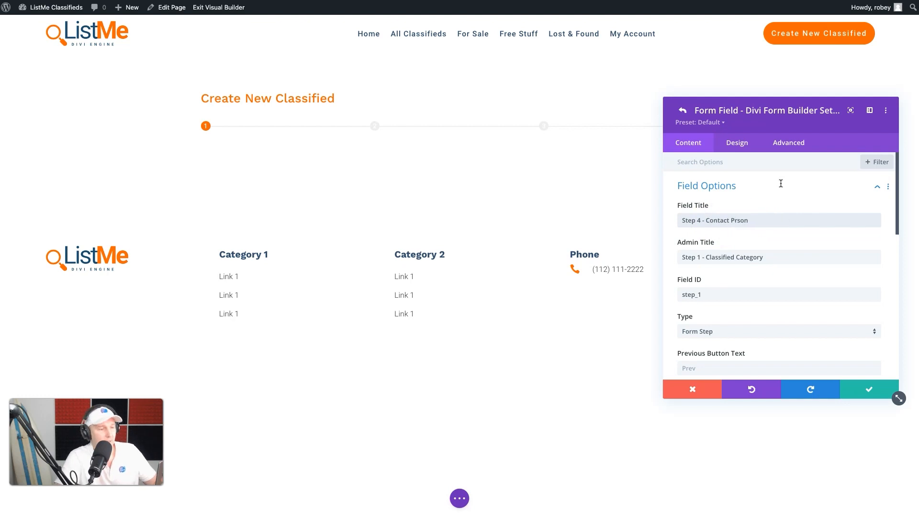
# Step: Reuse the field title "Step 4 - Contact Person" as the admin title and set the field ID to step_4
pyautogui.tripleClick(716, 221)
pyautogui.hotkey('ctrl', 'c')
pyautogui.tripleClick(738, 259)
pyautogui.hotkey('ctrl', 'v')
pyautogui.click(712, 293)
pyautogui.click(722, 324)
# Step: Search the step_4 field's progress bar step icons for "person", choose the filled circled person icon and save the field
pyautogui.scroll(-3, 722, 332)
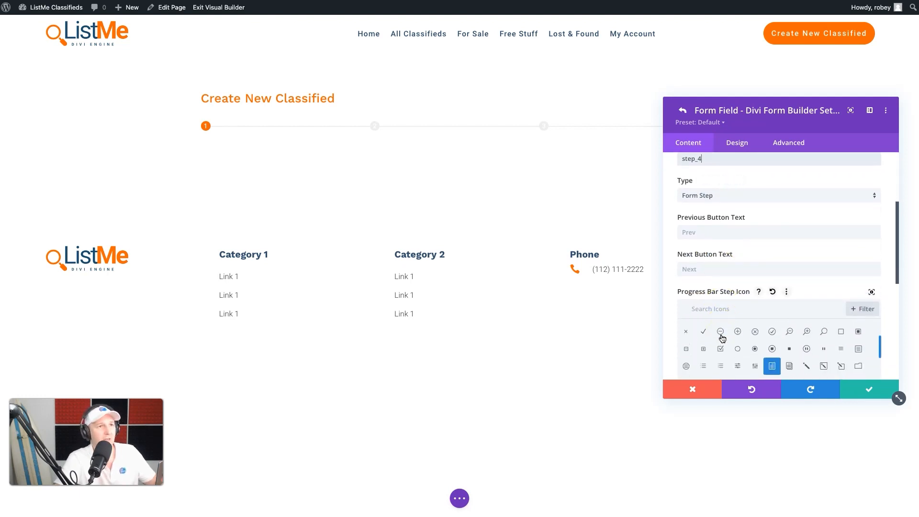
pyautogui.click(712, 304)
pyautogui.write('person')
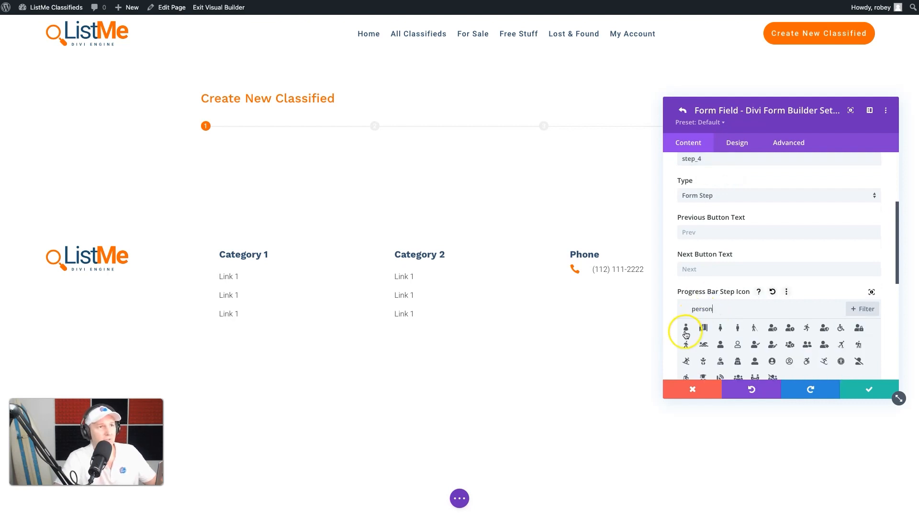
pyautogui.click(720, 344)
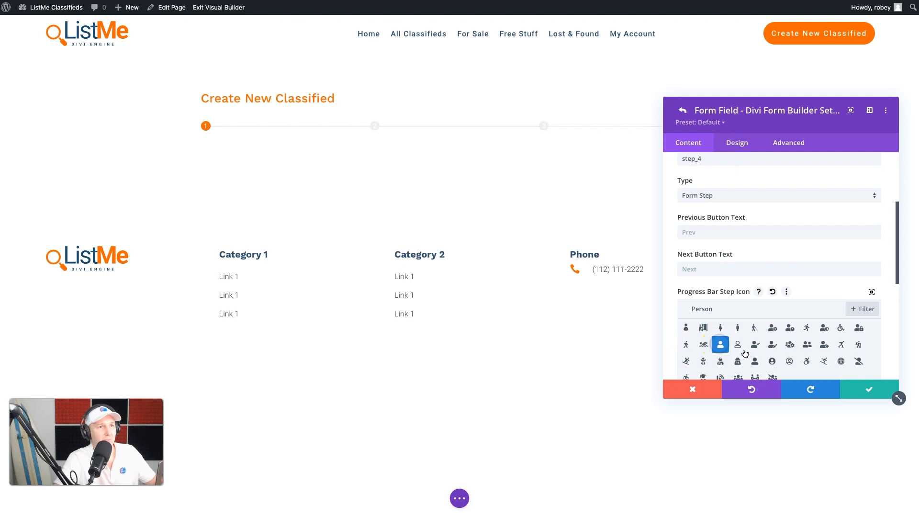
pyautogui.click(772, 366)
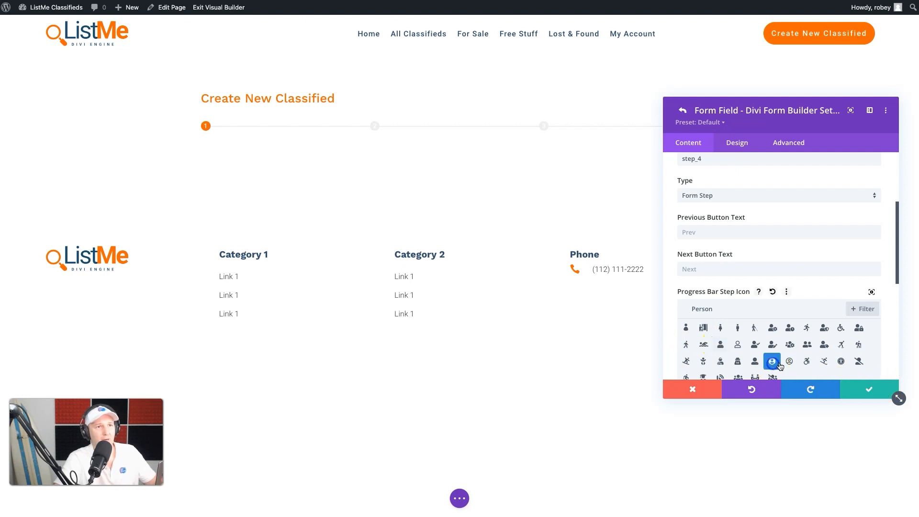
pyautogui.click(860, 388)
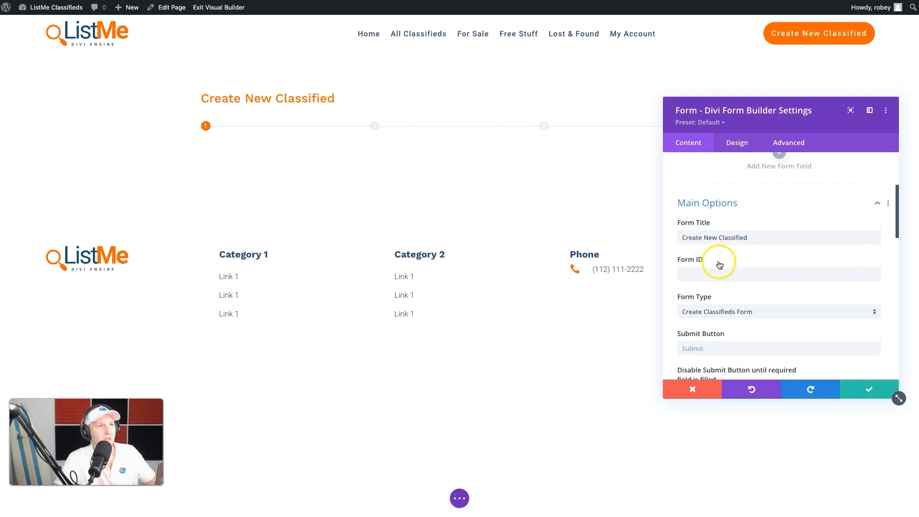
# Step: Add a new form field after the four steps with the field title "What type of Classified are you submitting?"
pyautogui.scroll(3, 719, 265)
pyautogui.scroll(-1, 719, 265)
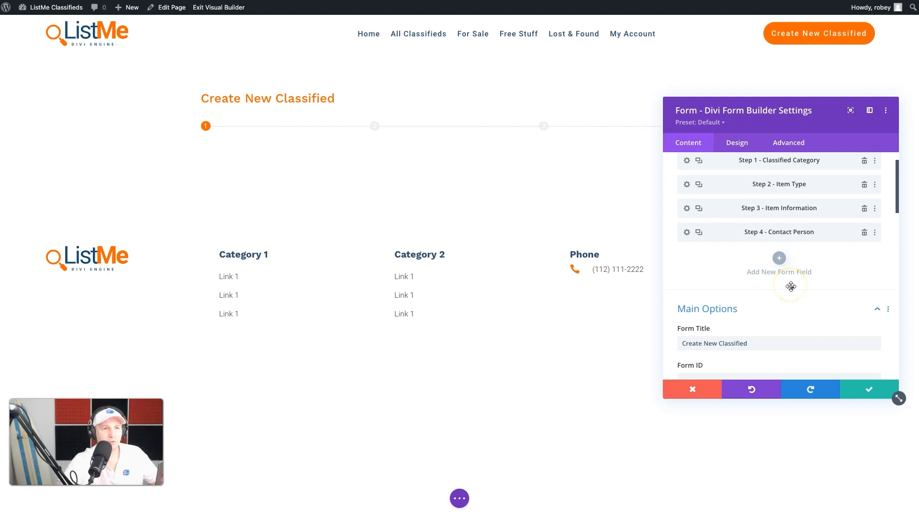
pyautogui.click(779, 259)
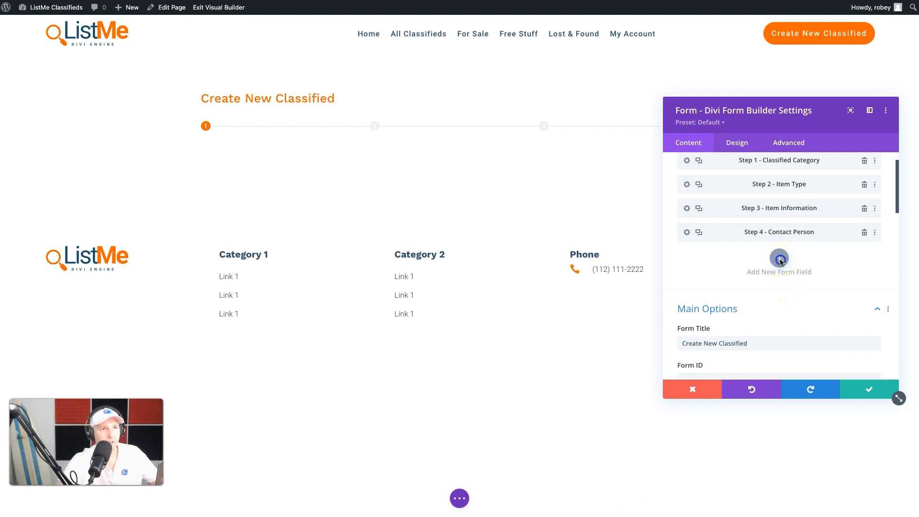
pyautogui.click(741, 213)
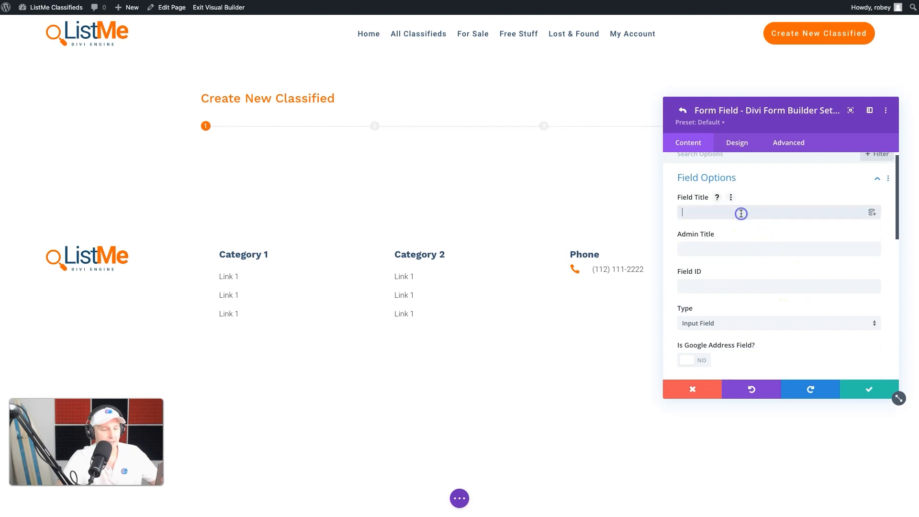
pyautogui.write('What typ')
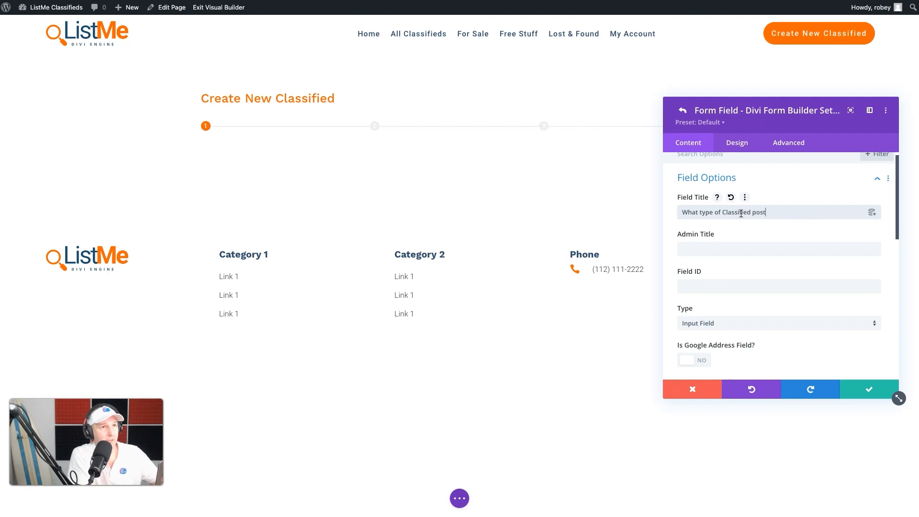
pyautogui.write('e of Classified are you submitting?')
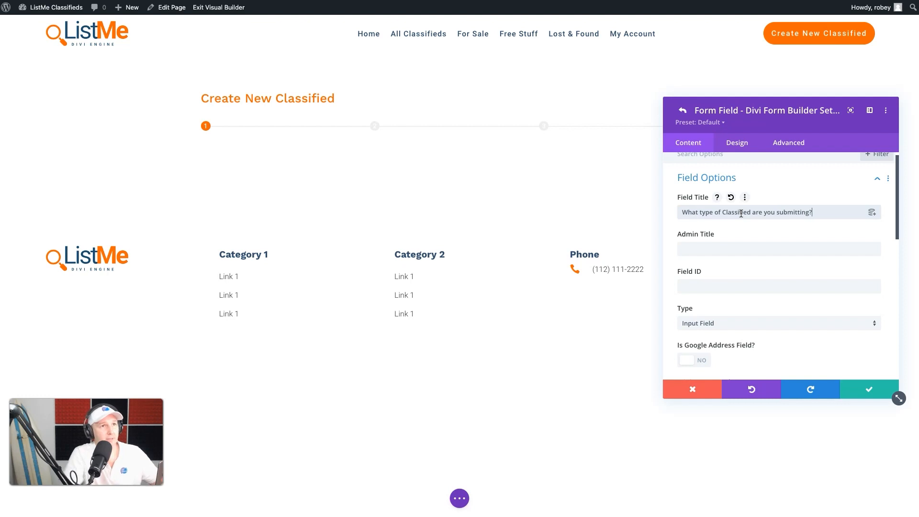
# Step: Set the new field's ID to classified_category, leaving its admin title empty
pyautogui.click(690, 253)
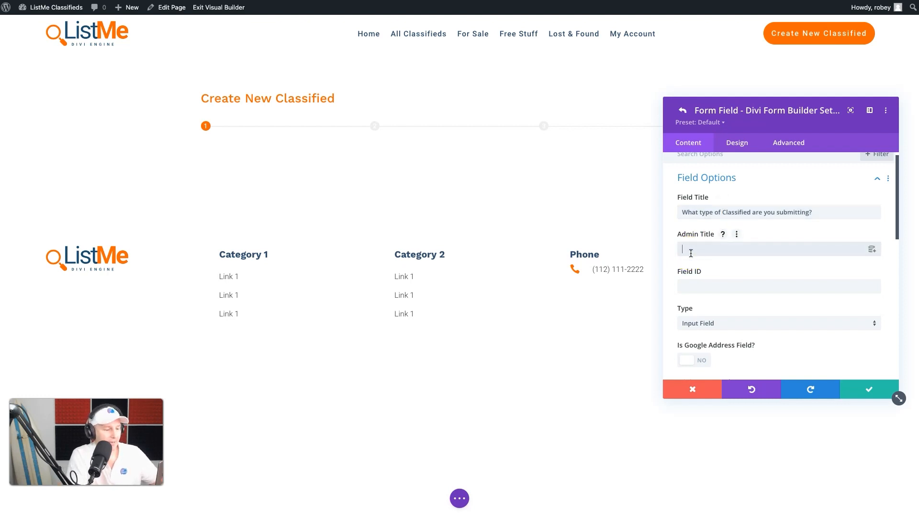
pyautogui.write('class')
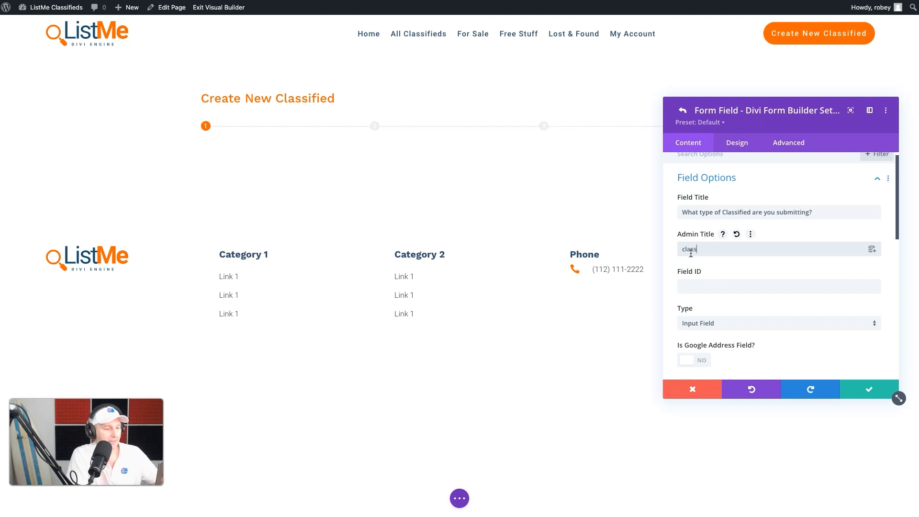
pyautogui.write('ified_category')
pyautogui.doubleClick(693, 252)
pyautogui.hotkey('ctrl', 'c')
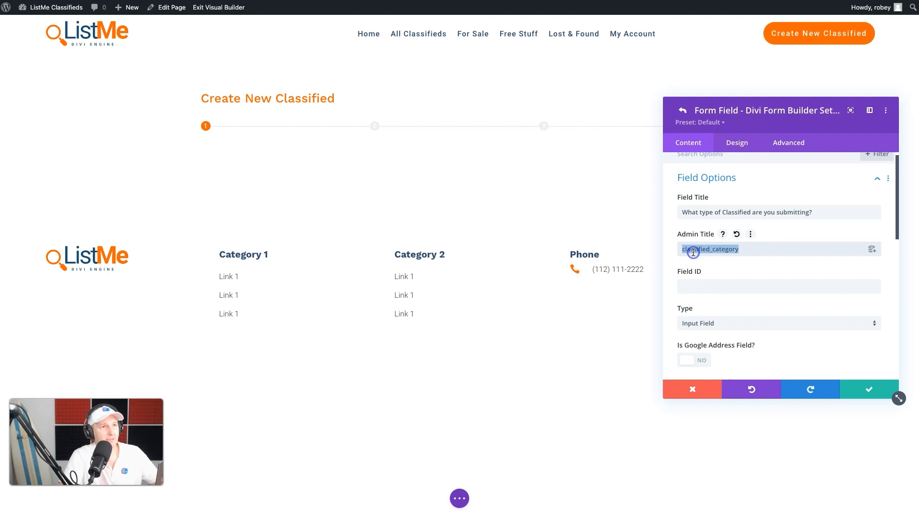
pyautogui.press('BackSpace')
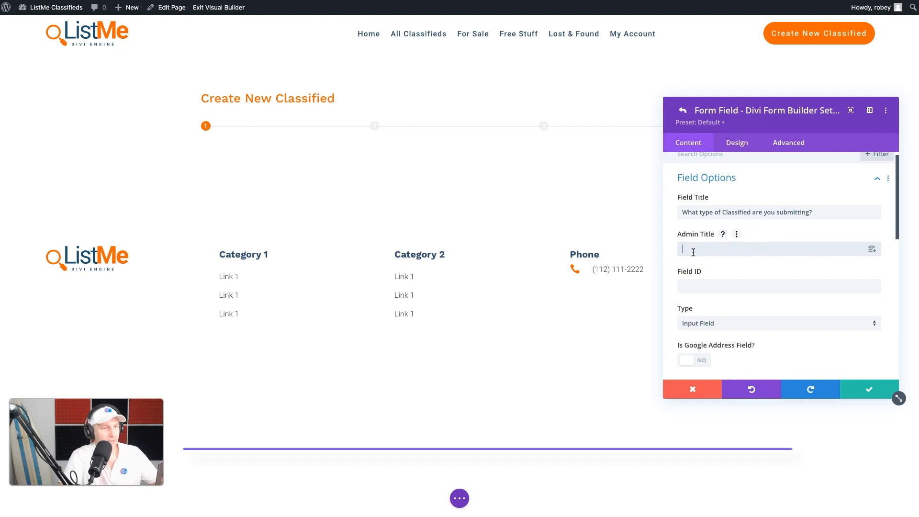
pyautogui.click(692, 284)
pyautogui.hotkey('ctrl', 'v')
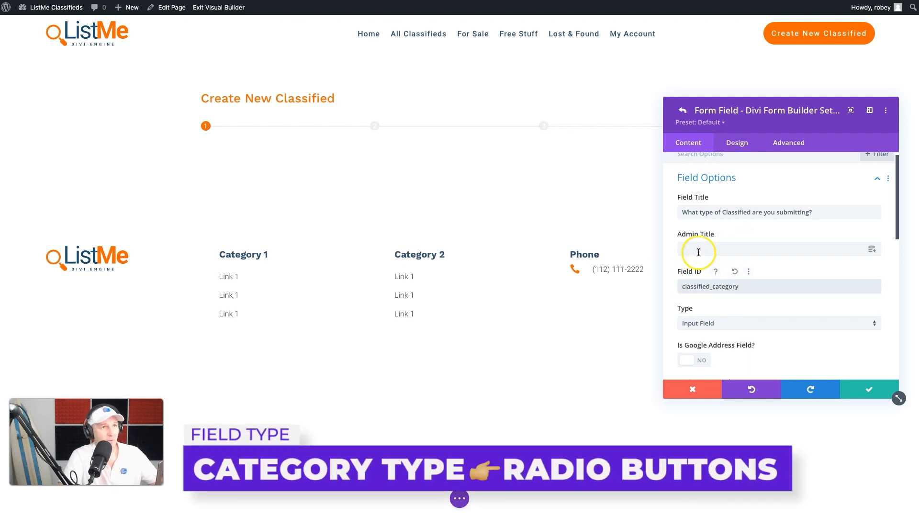
# Step: Set the admin title of the classified_category field to "1 - Classified Category"
pyautogui.click(698, 250)
pyautogui.write('Cla')
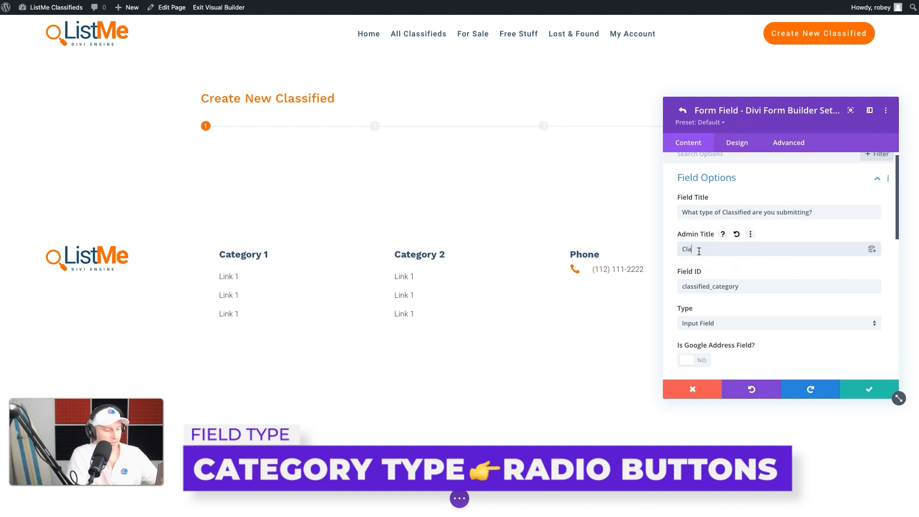
pyautogui.write('ssified Category')
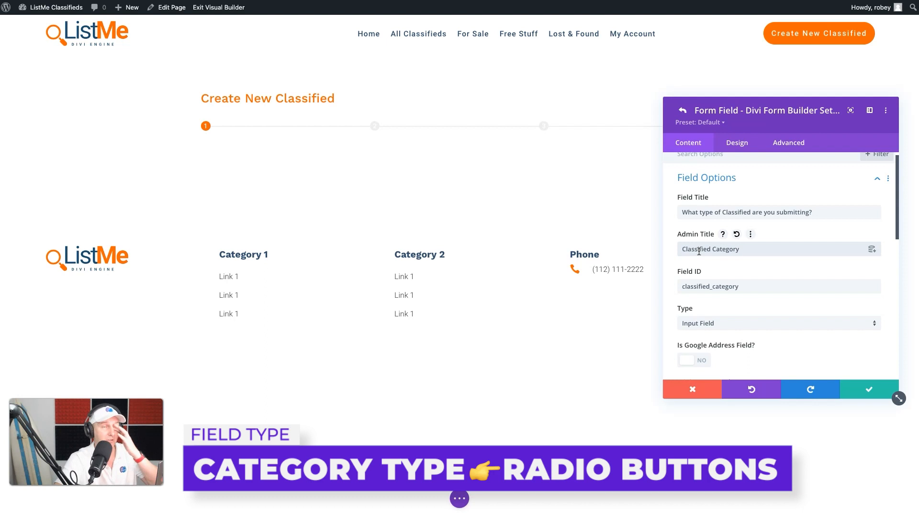
pyautogui.click(681, 248)
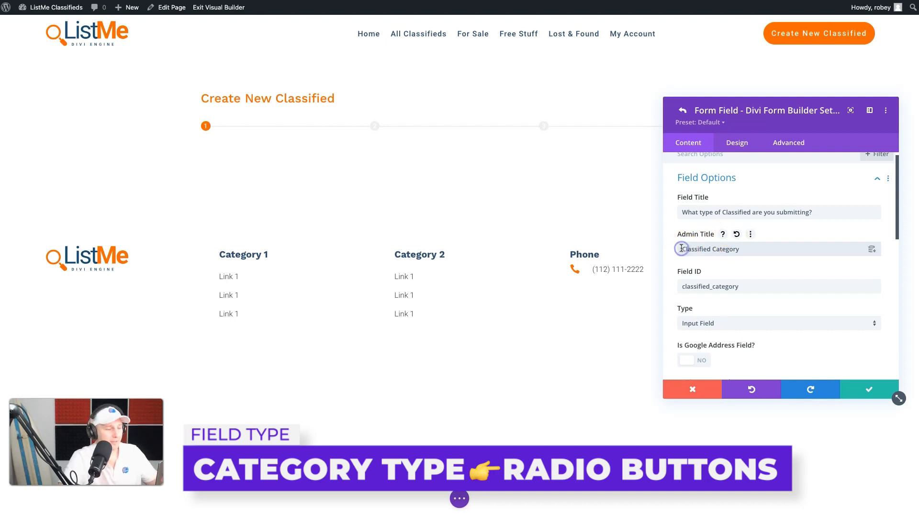
pyautogui.write('1 - ')
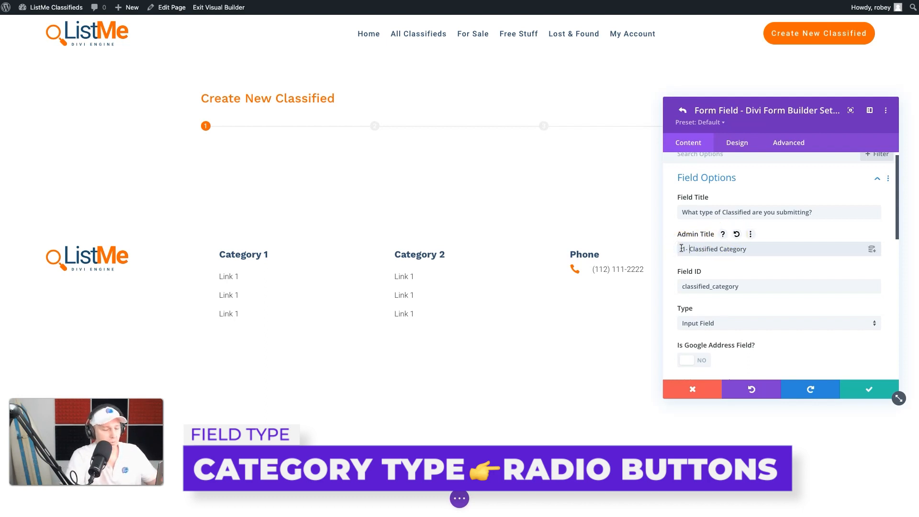
# Step: Change the classified_category field's admin title to "1-1 Classified Category" and set its type to Radio Buttons
pyautogui.write('1')
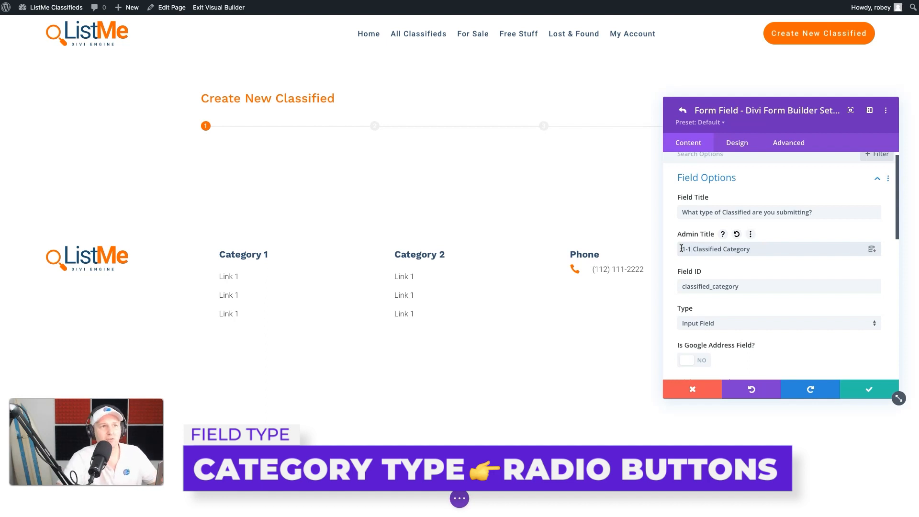
pyautogui.click(759, 238)
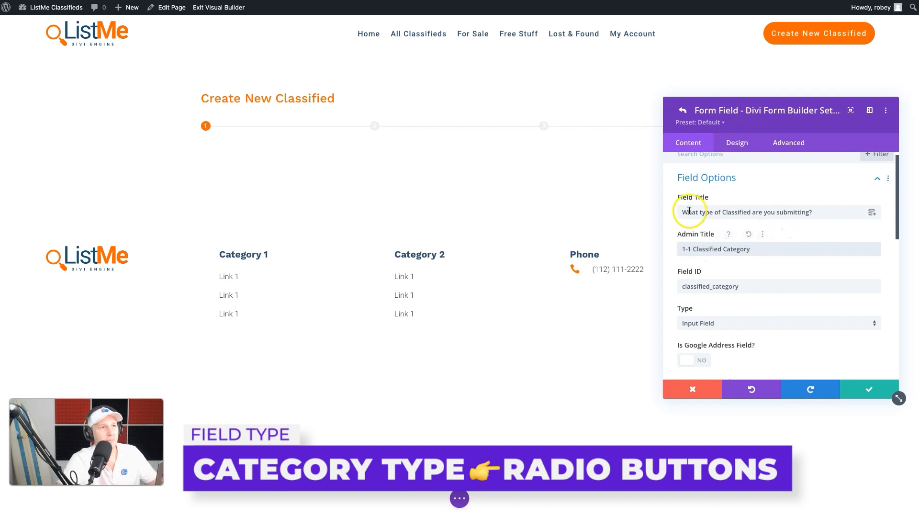
pyautogui.scroll(-3, 717, 282)
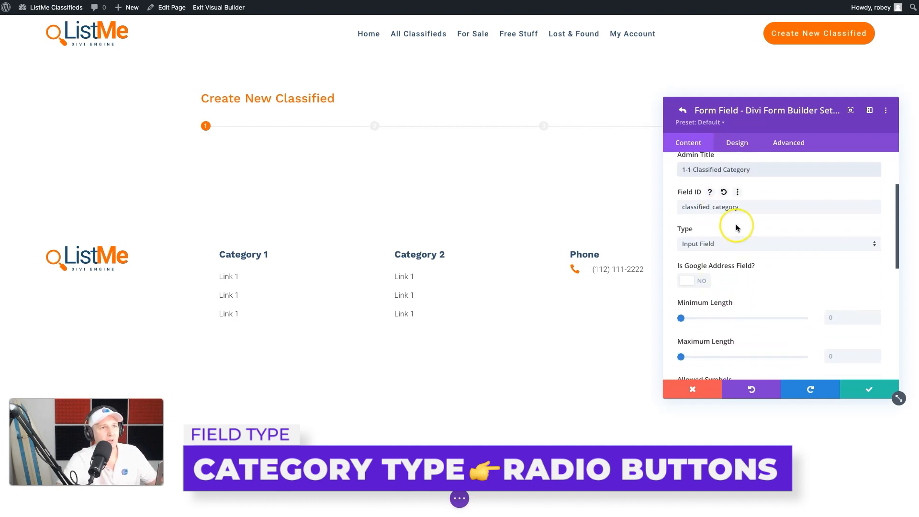
pyautogui.click(722, 248)
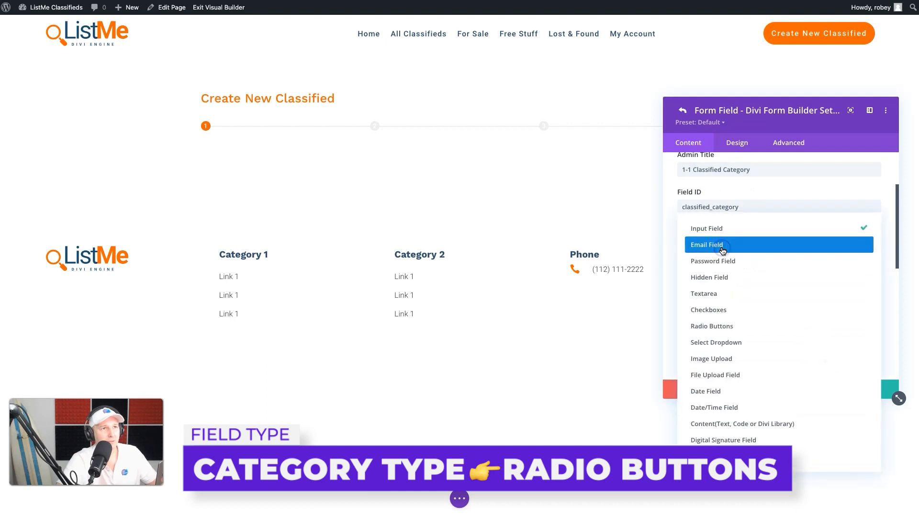
pyautogui.click(722, 333)
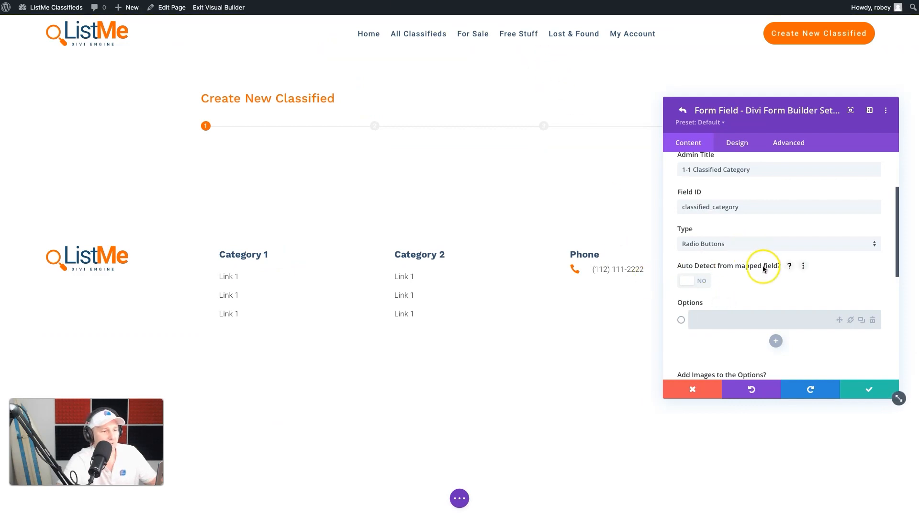
# Step: Turn on auto-detecting the radio options from the mapped field and adding images to the options
pyautogui.click(695, 280)
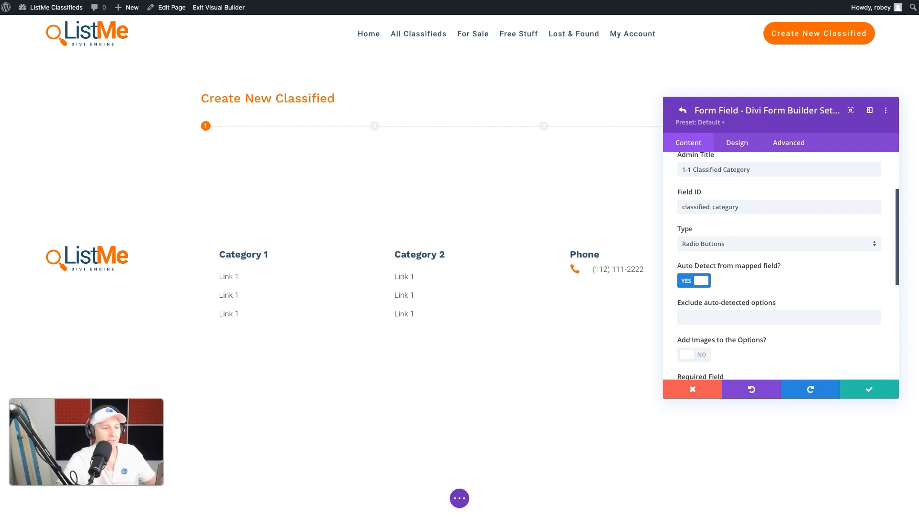
pyautogui.scroll(-4, 761, 313)
pyautogui.click(691, 236)
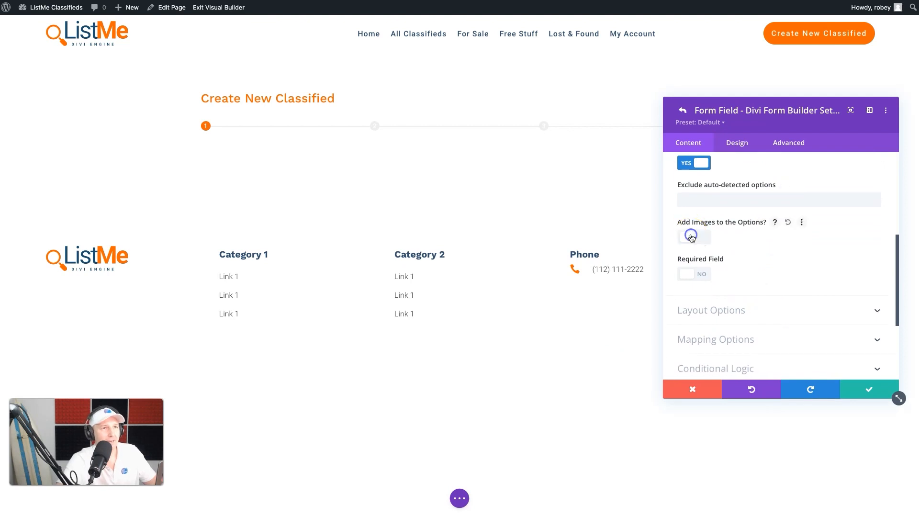
# Step: Make the classified category field required with the message "You have to select a category!"
pyautogui.click(692, 274)
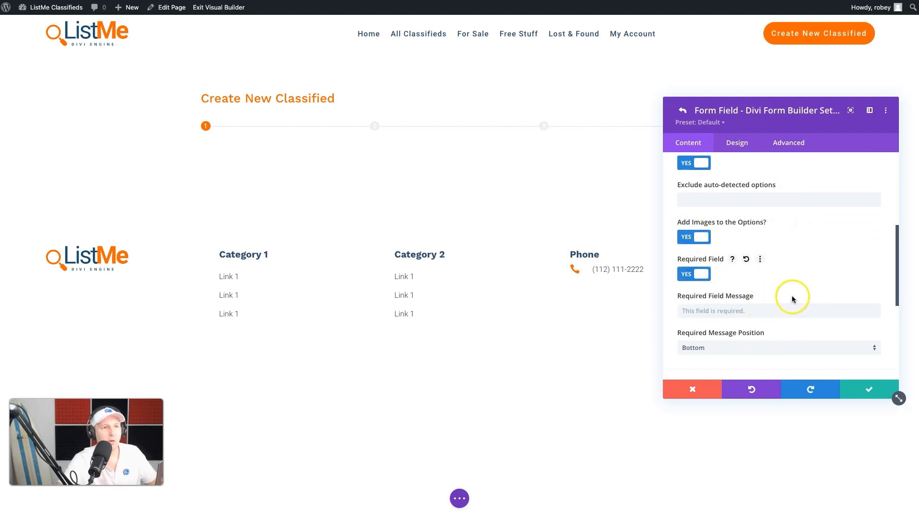
pyautogui.scroll(-2, 794, 296)
pyautogui.click(698, 243)
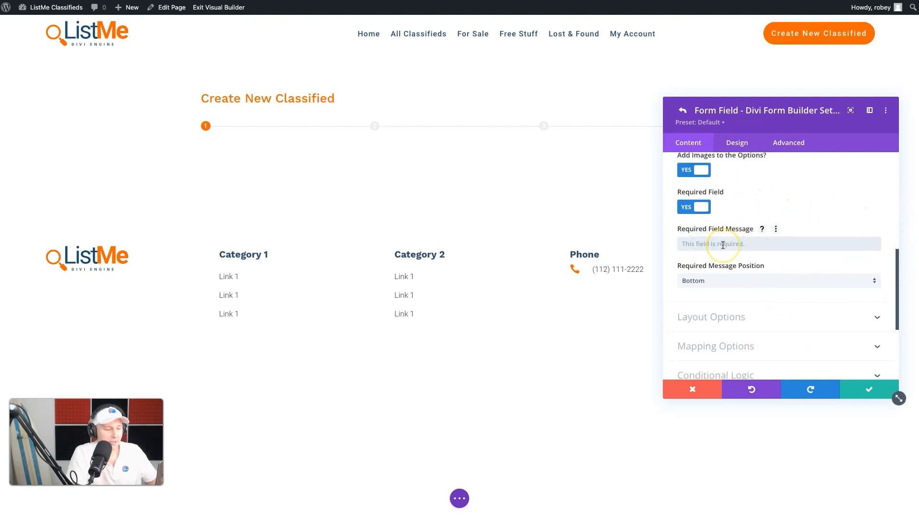
pyautogui.write('You have to select a ca')
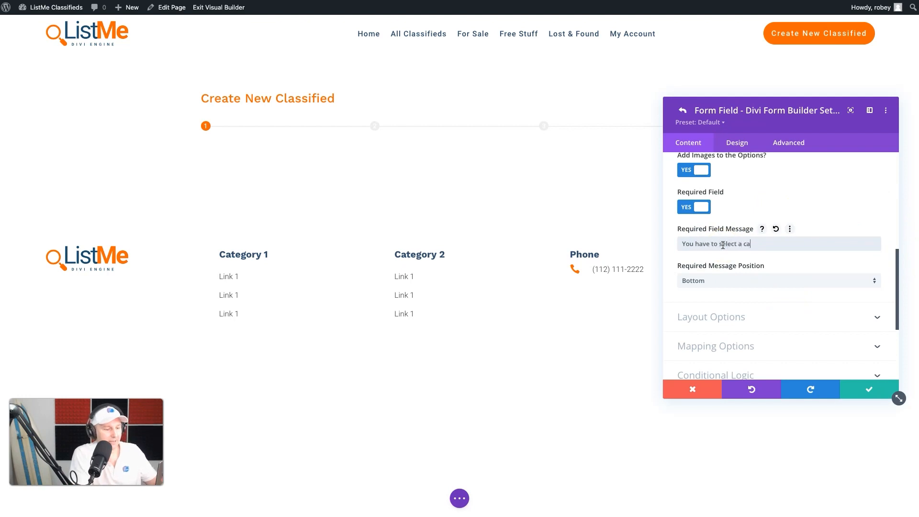
pyautogui.write('tegory!')
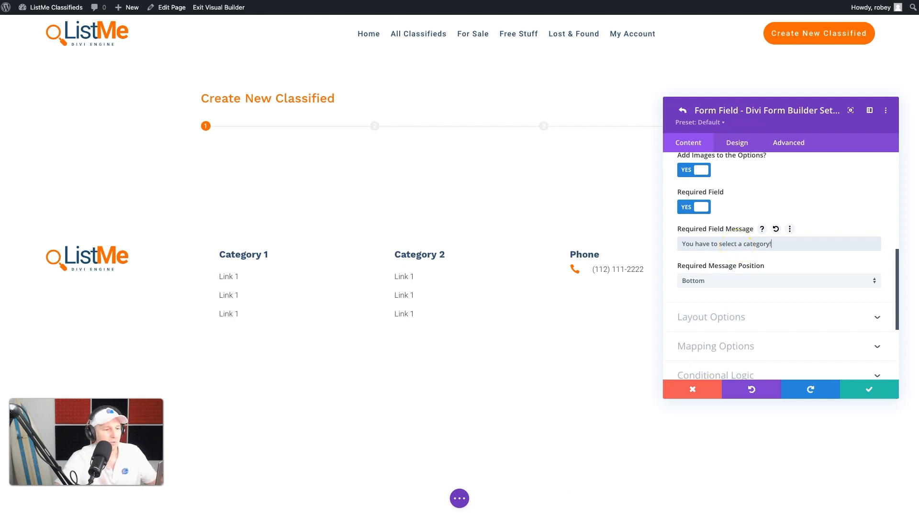
# Step: Set the field label position to Top in the classified category field's layout options
pyautogui.click(719, 316)
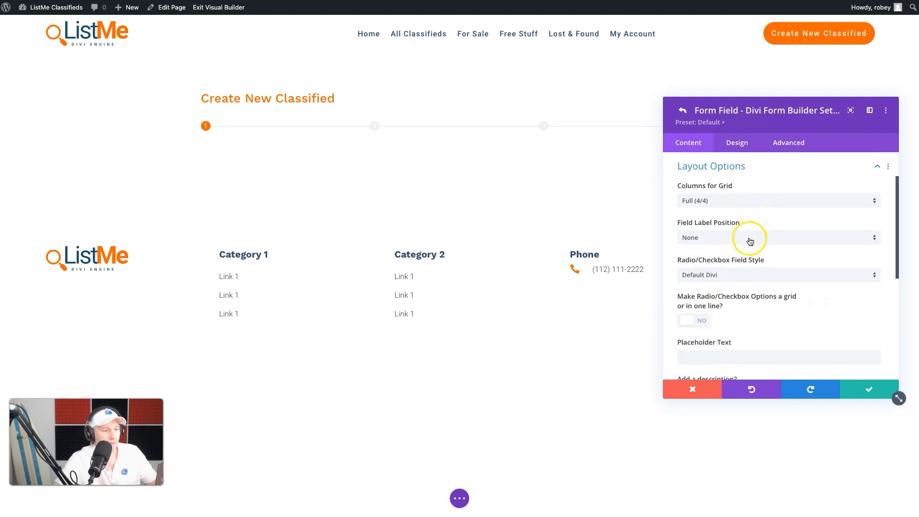
pyautogui.click(705, 239)
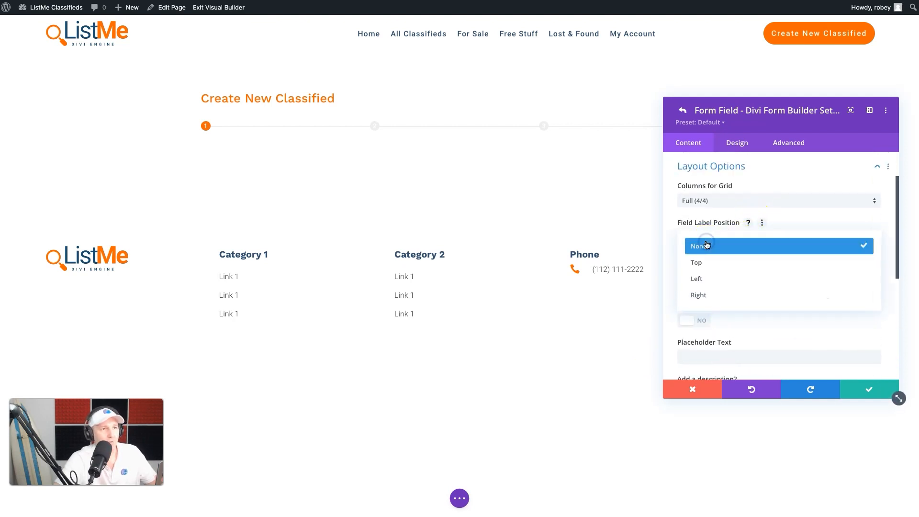
pyautogui.click(703, 263)
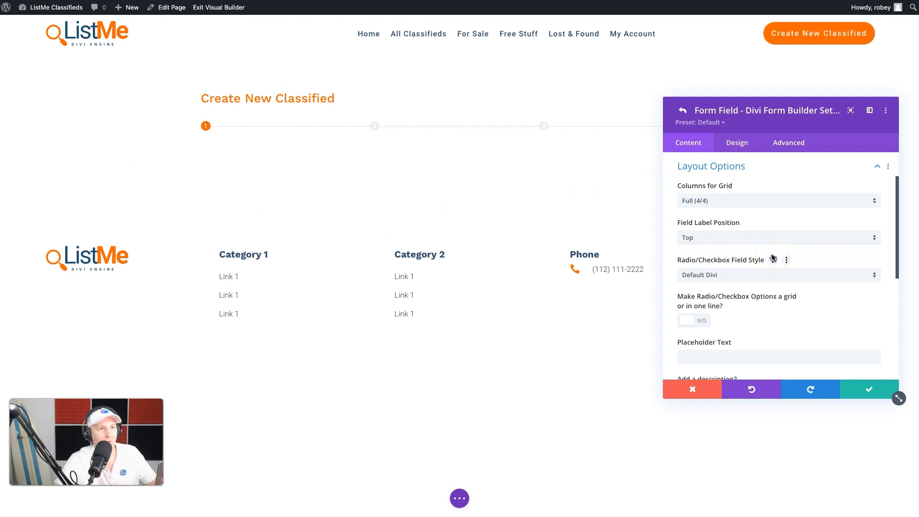
pyautogui.click(773, 258)
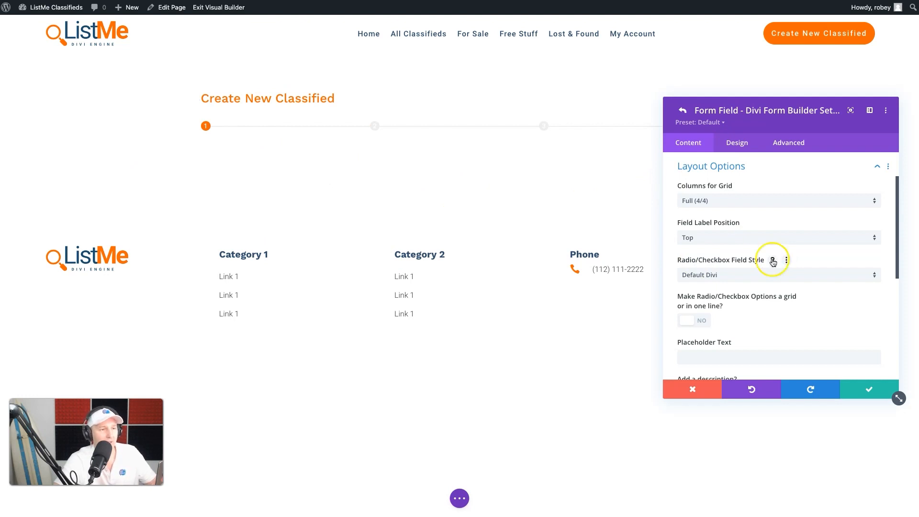
# Step: Enable the grid or one-line layout for the radio options and show them in one line
pyautogui.scroll(-3, 789, 311)
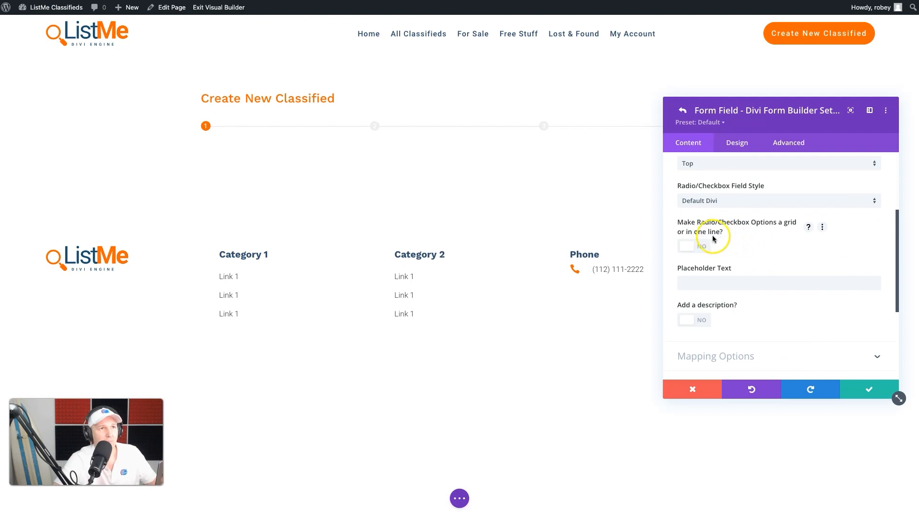
pyautogui.click(686, 253)
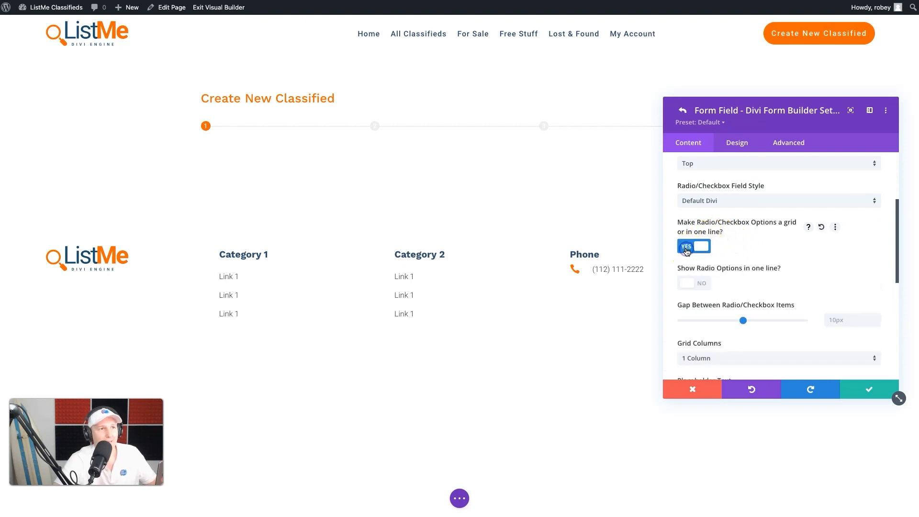
pyautogui.scroll(-2, 758, 273)
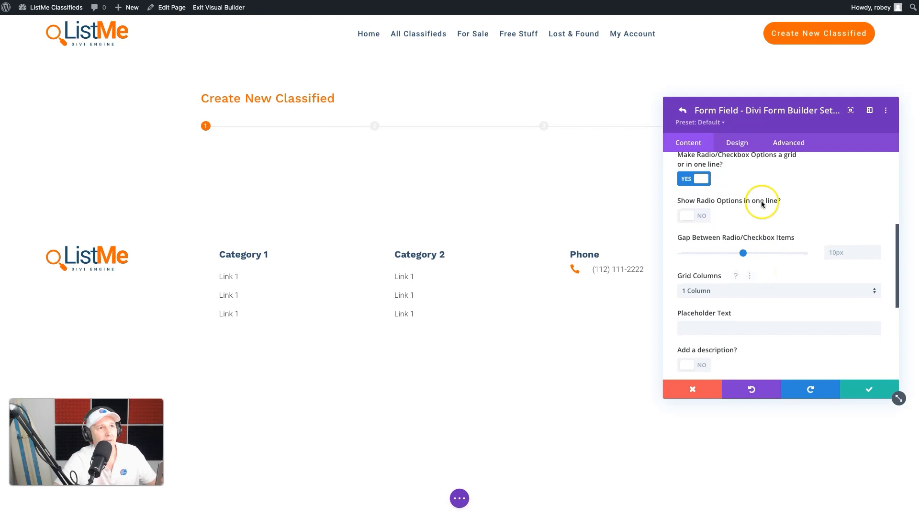
pyautogui.click(694, 215)
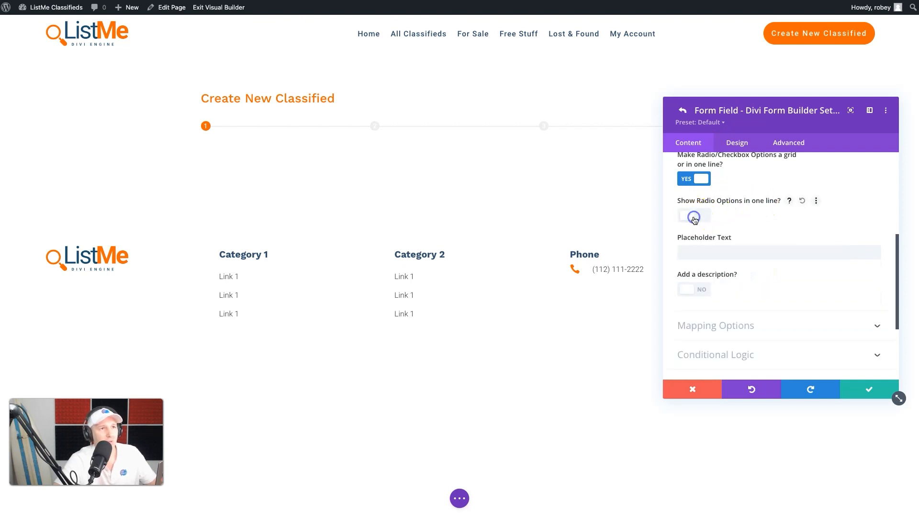
# Step: Add a description to the category field with the text "Choose your listing category..."
pyautogui.scroll(-1, 786, 278)
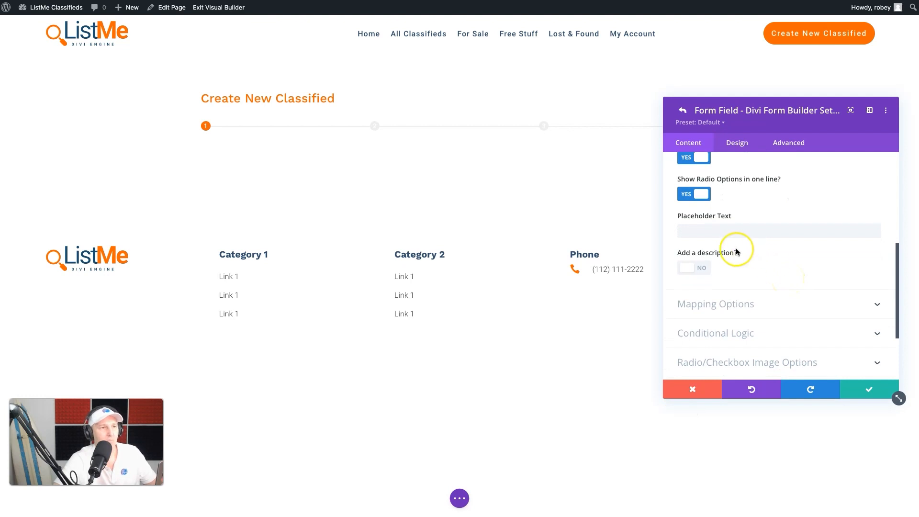
pyautogui.click(694, 266)
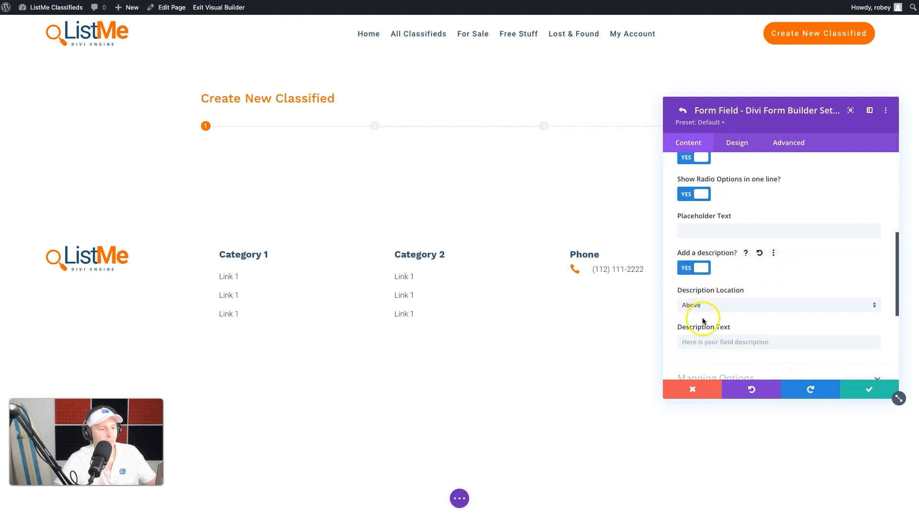
pyautogui.scroll(-3, 736, 275)
pyautogui.click(731, 283)
pyautogui.write('Choose your listing category...')
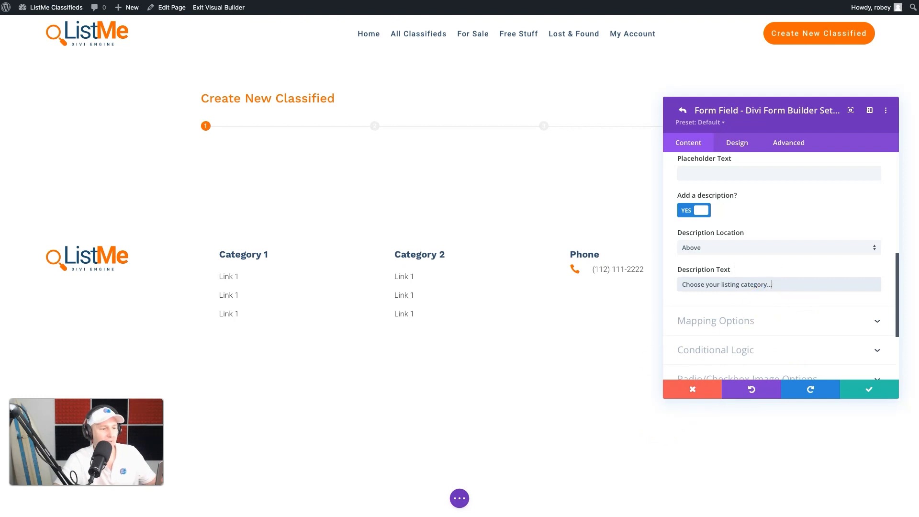
# Step: Map the field as a Classifieds Taxonomy Field (Classifieds Form only) with the taxonomy Classifieds Category
pyautogui.click(728, 321)
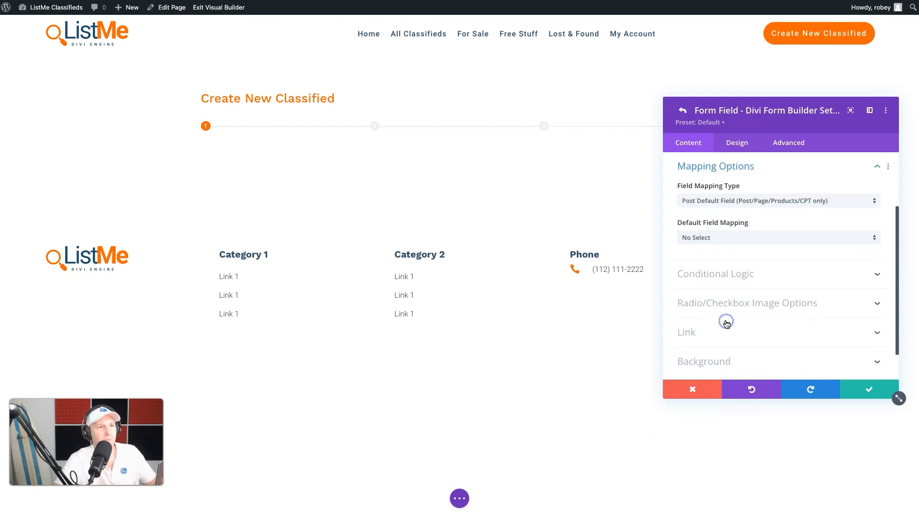
pyautogui.click(790, 206)
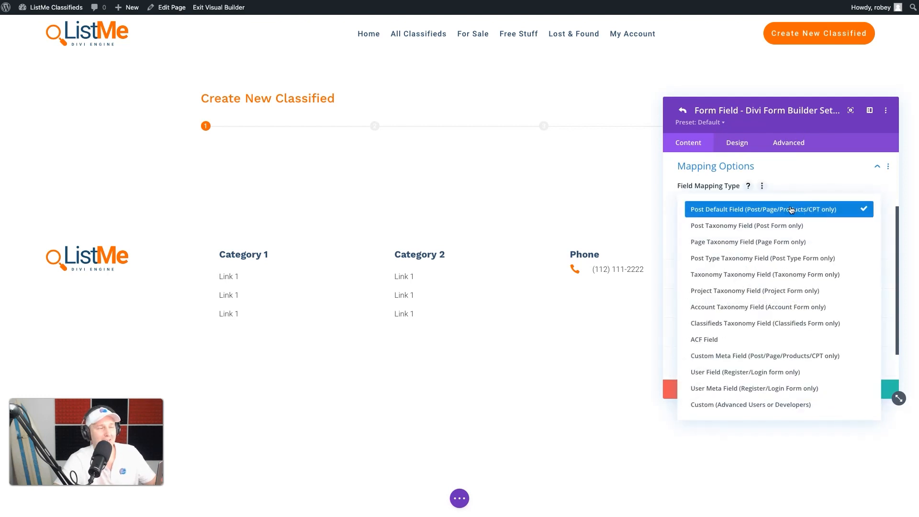
pyautogui.click(748, 359)
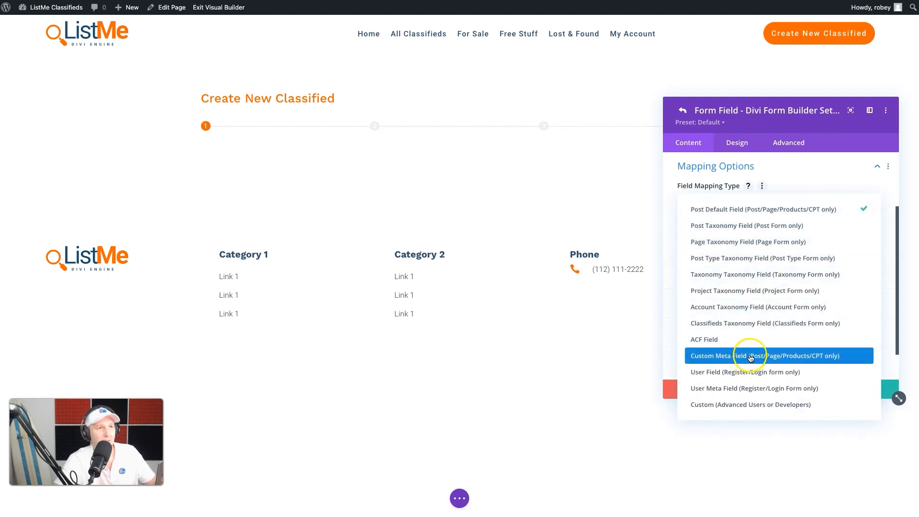
pyautogui.click(764, 327)
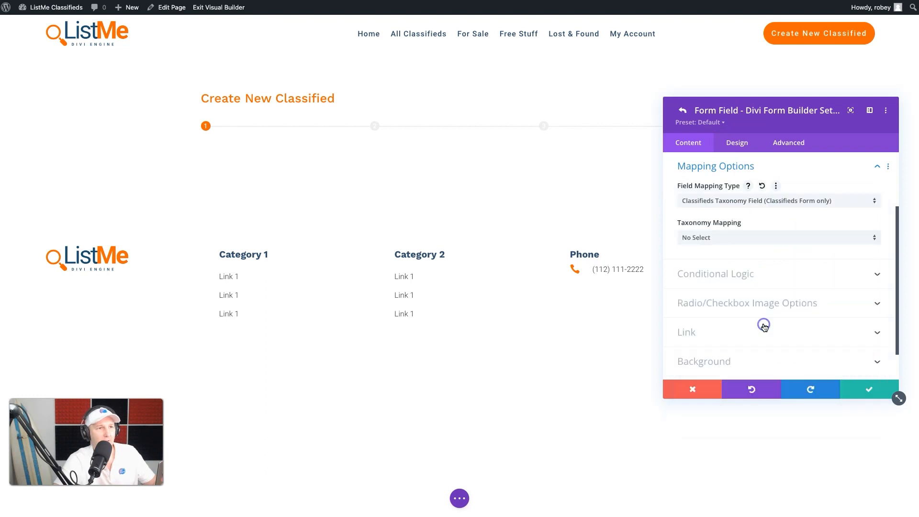
pyautogui.click(764, 241)
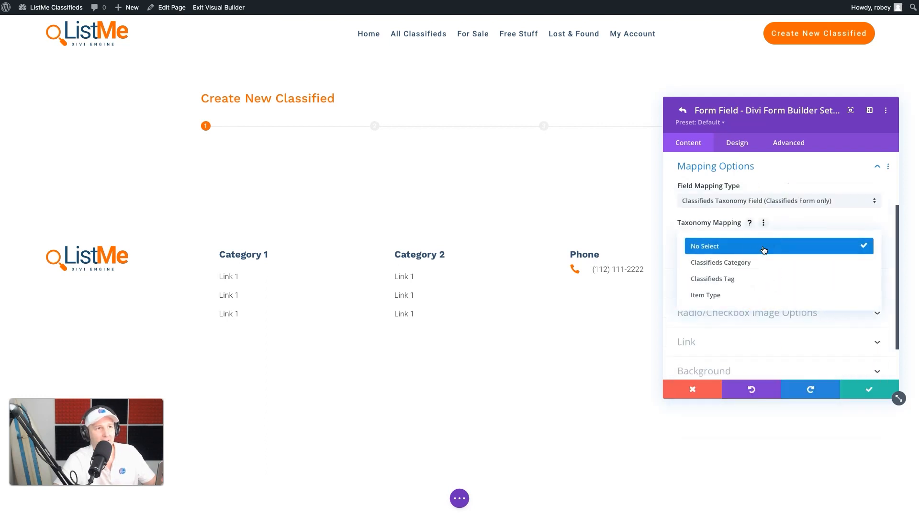
pyautogui.click(759, 261)
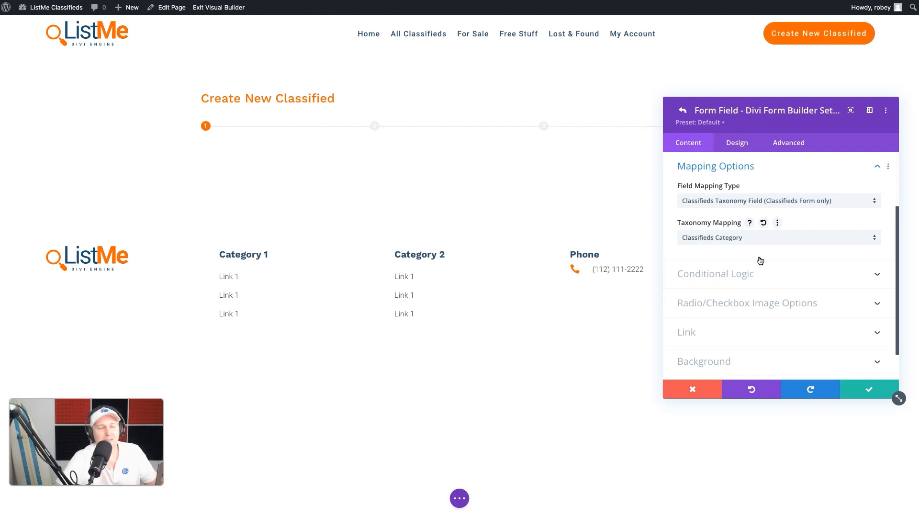
pyautogui.click(576, 452)
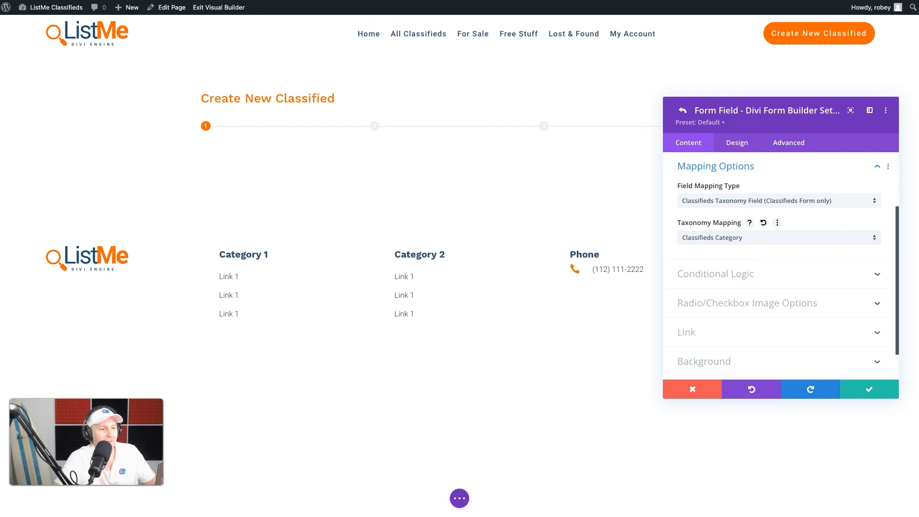
# Step: Add the FREE, FOR SALE and LOST images from the media library, in that order, as the radio image options
pyautogui.click(750, 270)
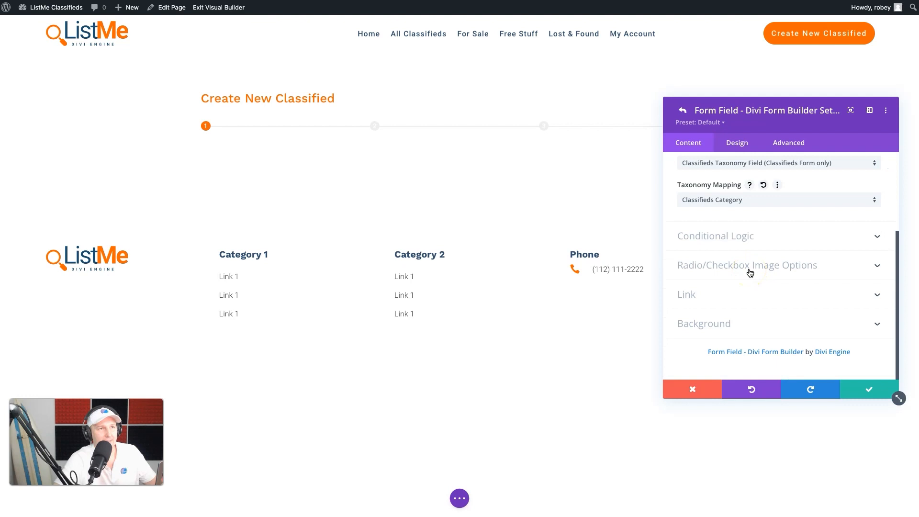
pyautogui.click(750, 266)
pyautogui.click(697, 176)
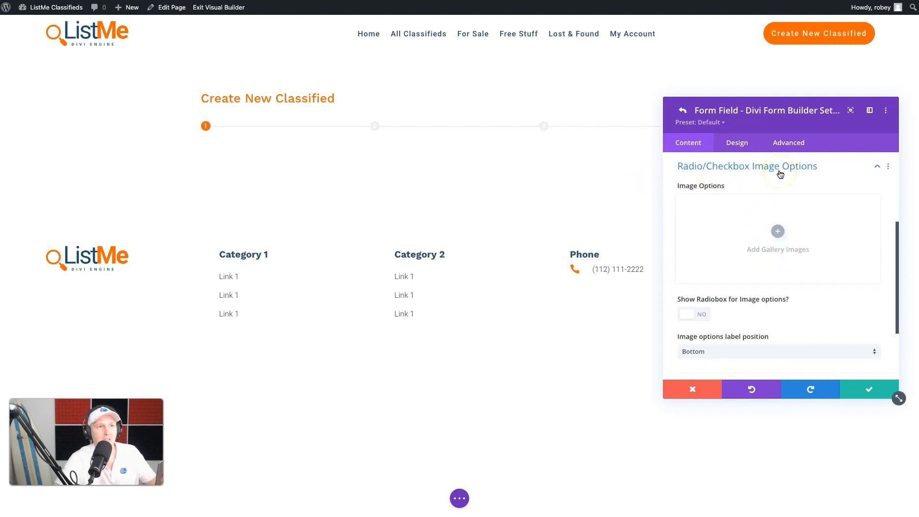
pyautogui.click(777, 234)
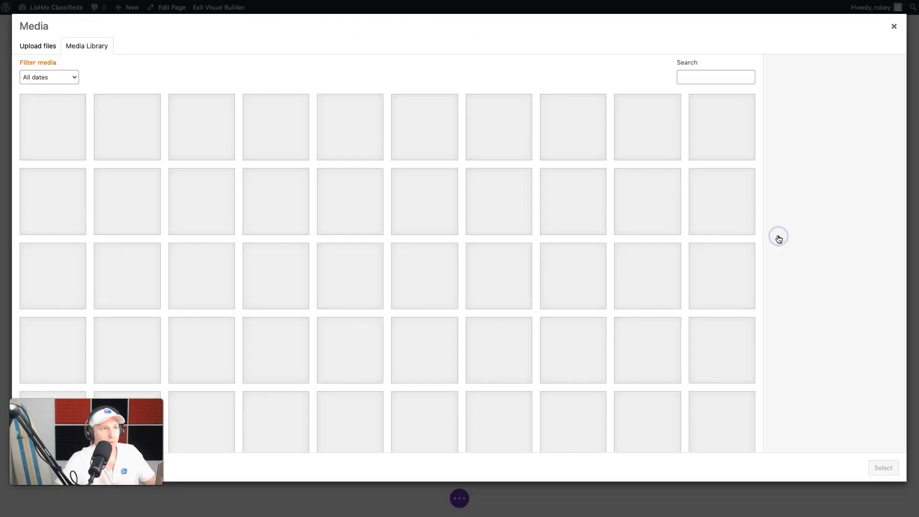
pyautogui.click(185, 127)
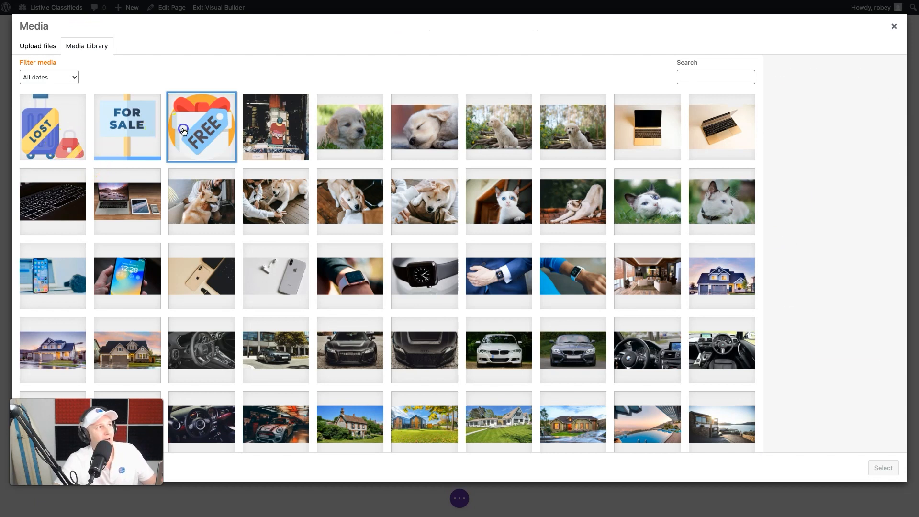
pyautogui.click(143, 137)
pyautogui.click(79, 131)
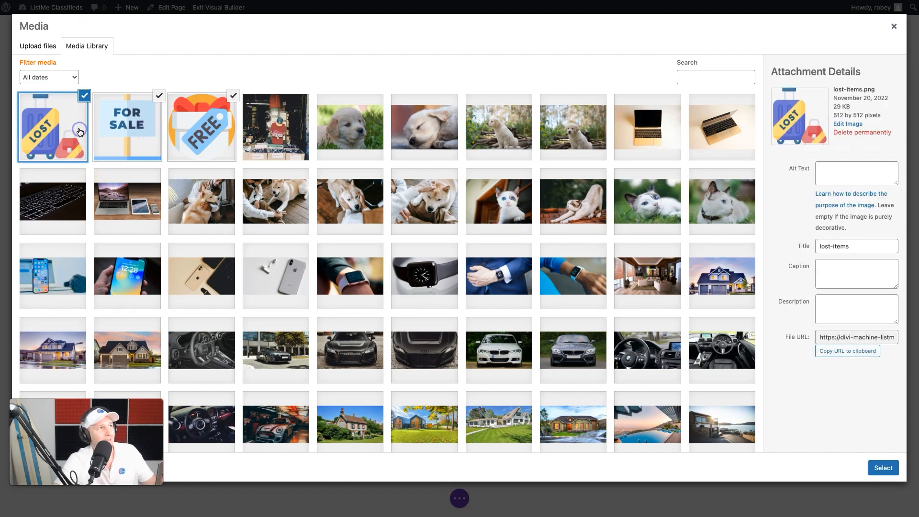
pyautogui.click(883, 468)
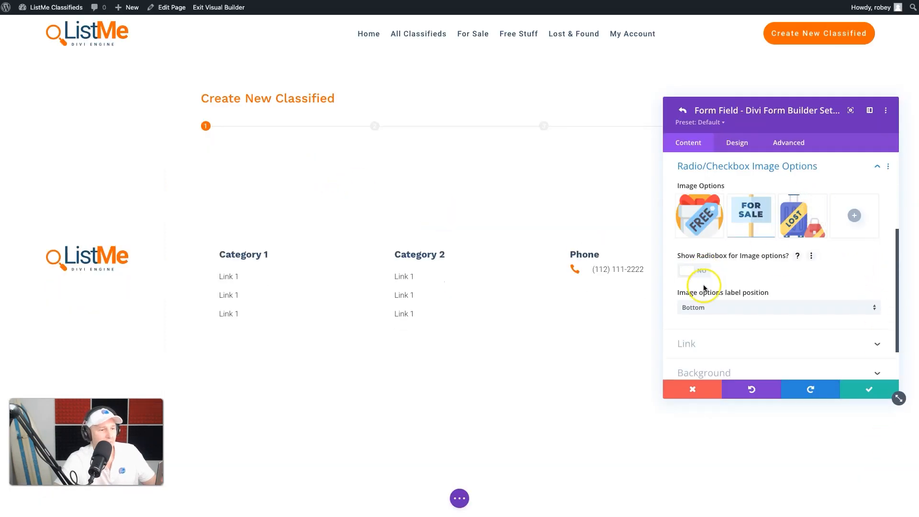
# Step: Save the category field and form settings, and publish the page to view it outside the visual builder
pyautogui.scroll(-2, 719, 318)
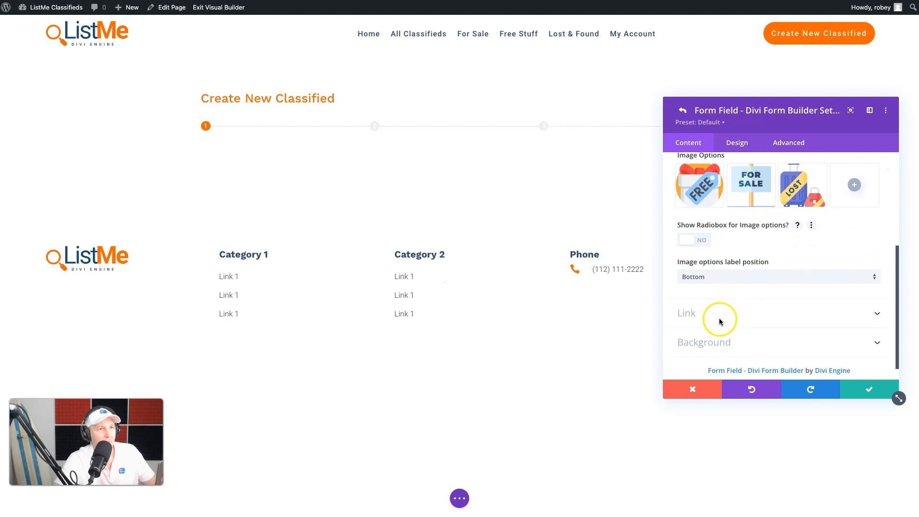
pyautogui.click(861, 386)
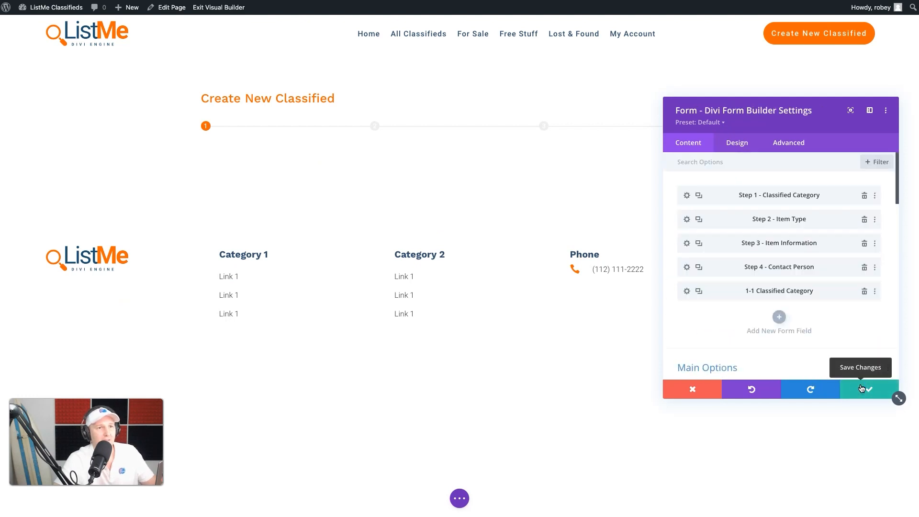
pyautogui.click(860, 387)
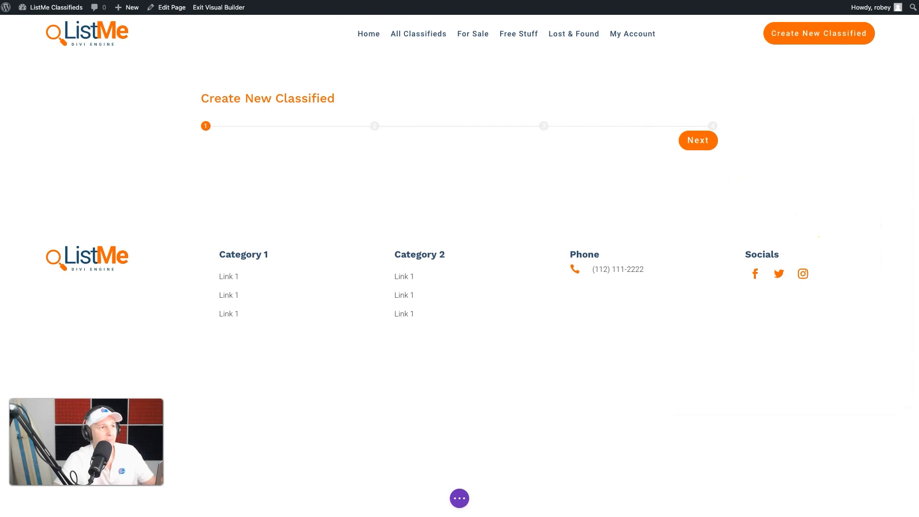
pyautogui.click(461, 498)
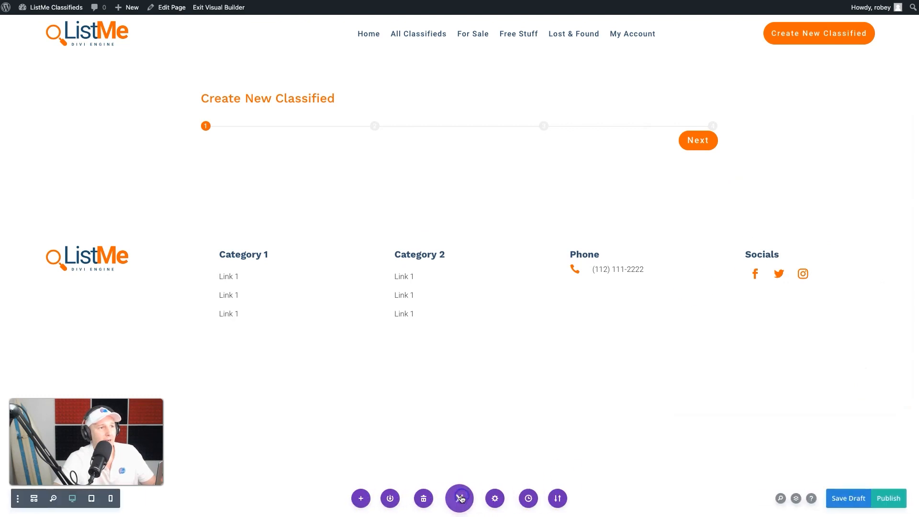
pyautogui.click(879, 498)
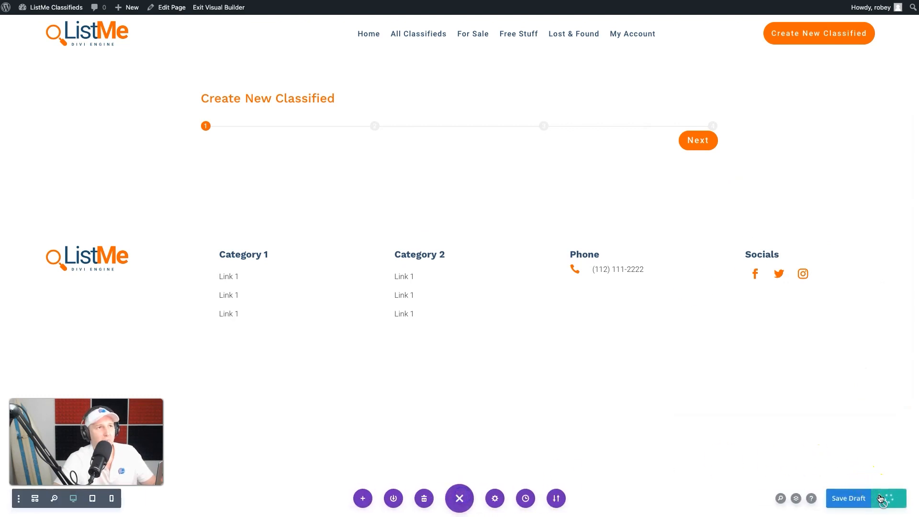
pyautogui.click(231, 10)
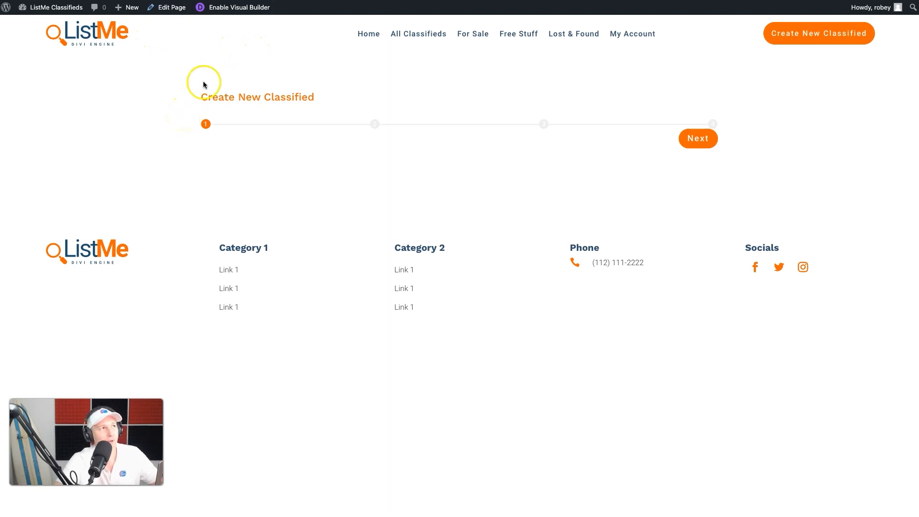
# Step: In the form settings, move the 1-1 Classified Category field directly below Step 1 - Classified Category and close the settings
pyautogui.click(231, 10)
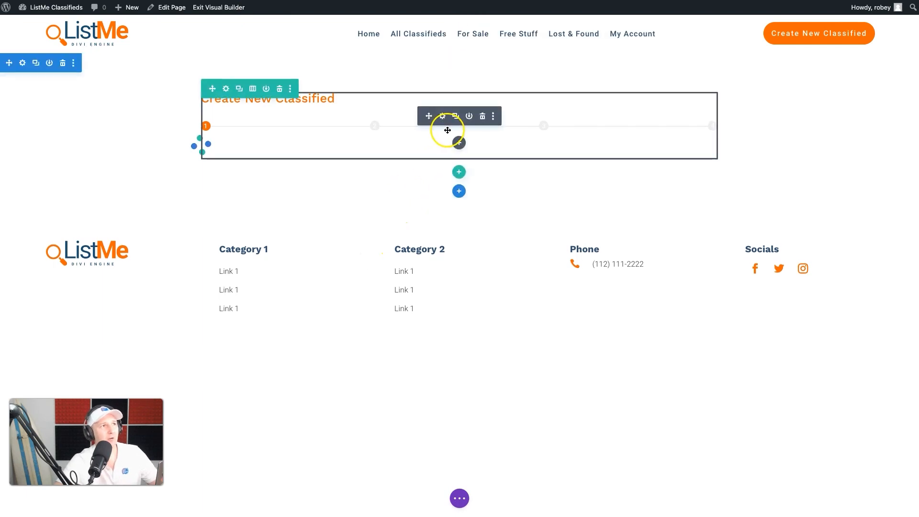
pyautogui.click(442, 117)
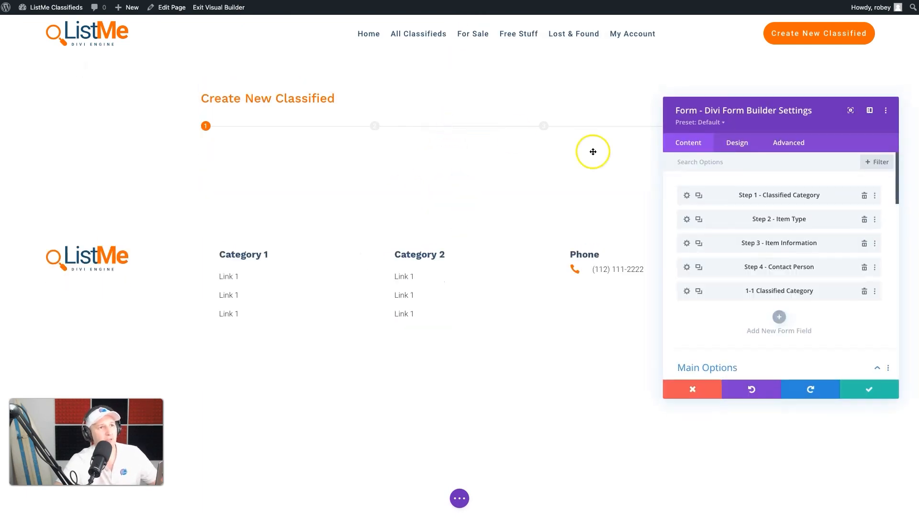
pyautogui.moveTo(687, 293); pyautogui.dragTo(683, 217)
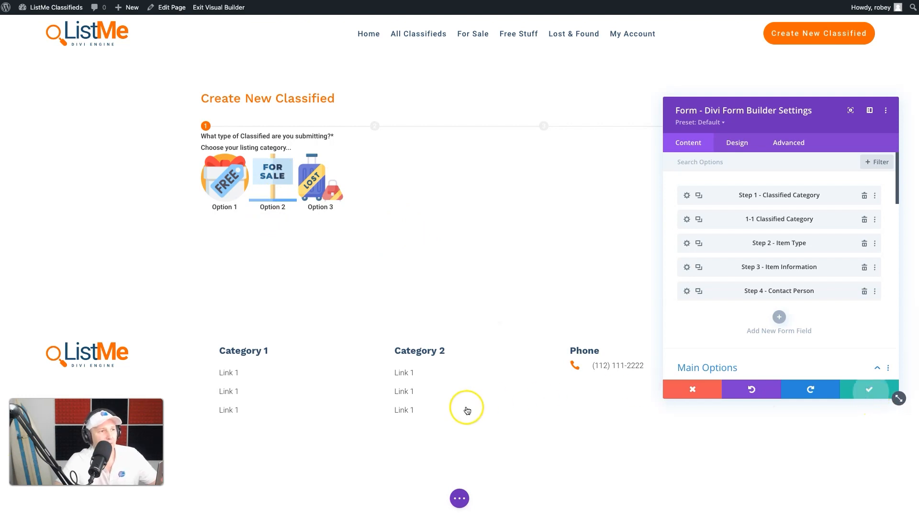
pyautogui.press('Escape')
# Step: Set the page title to "New Classified" in the page settings and save the page, returning to its front-end view
pyautogui.click(460, 498)
pyautogui.click(495, 498)
pyautogui.click(701, 209)
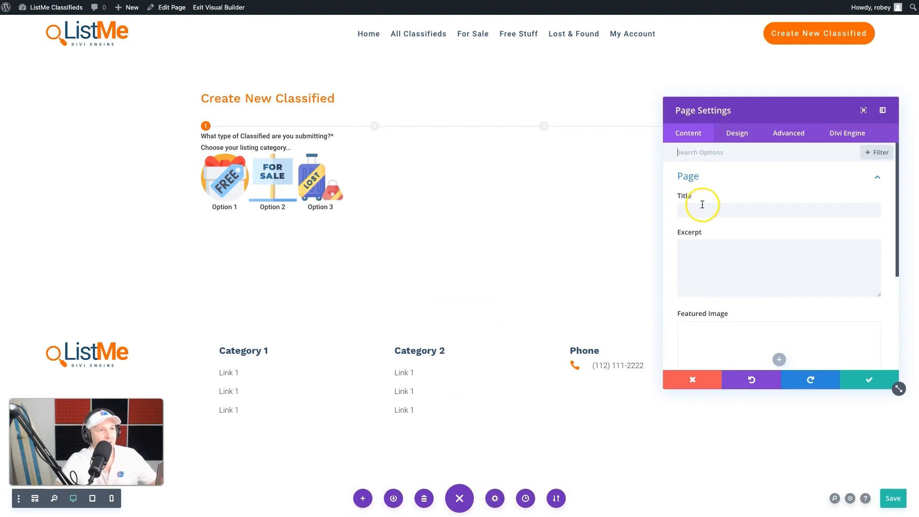
pyautogui.write('New Classified')
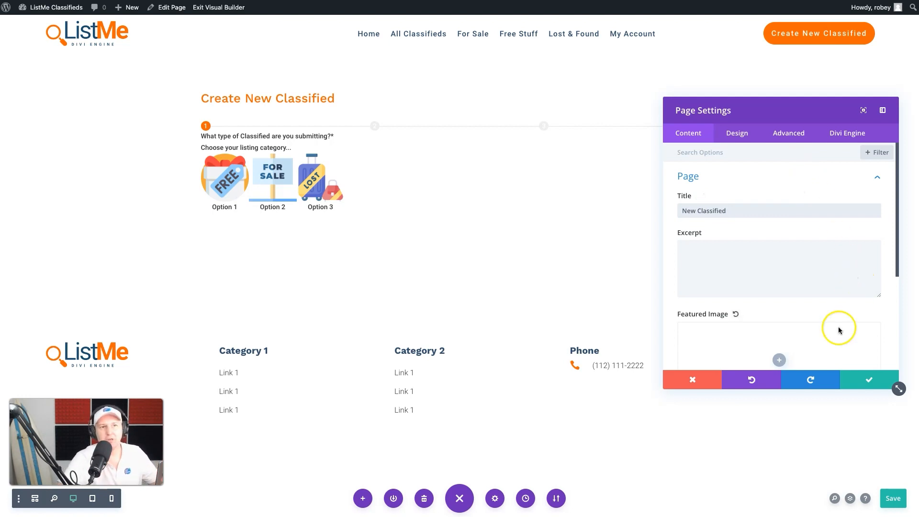
pyautogui.click(860, 378)
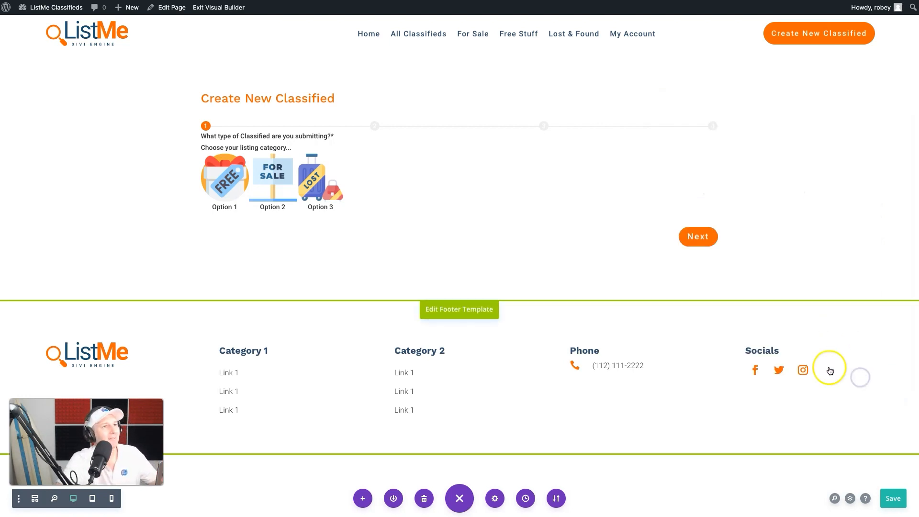
pyautogui.click(894, 499)
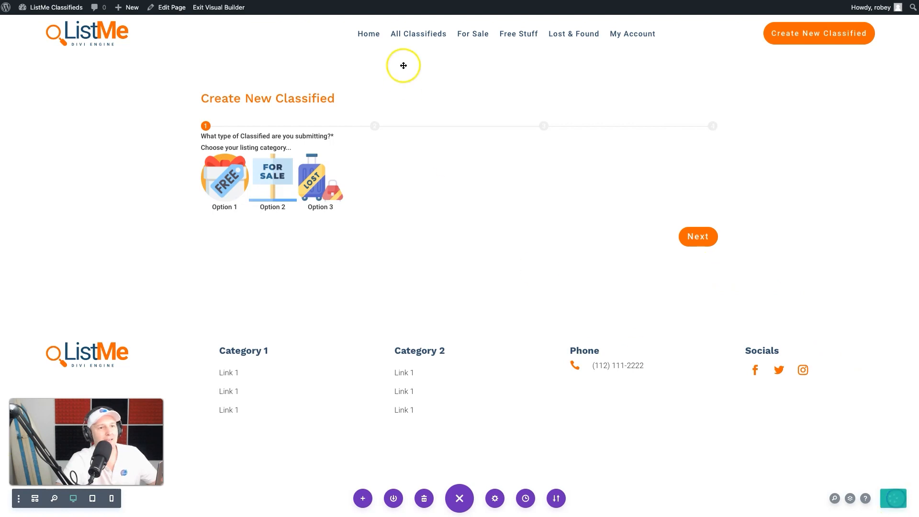
pyautogui.click(222, 8)
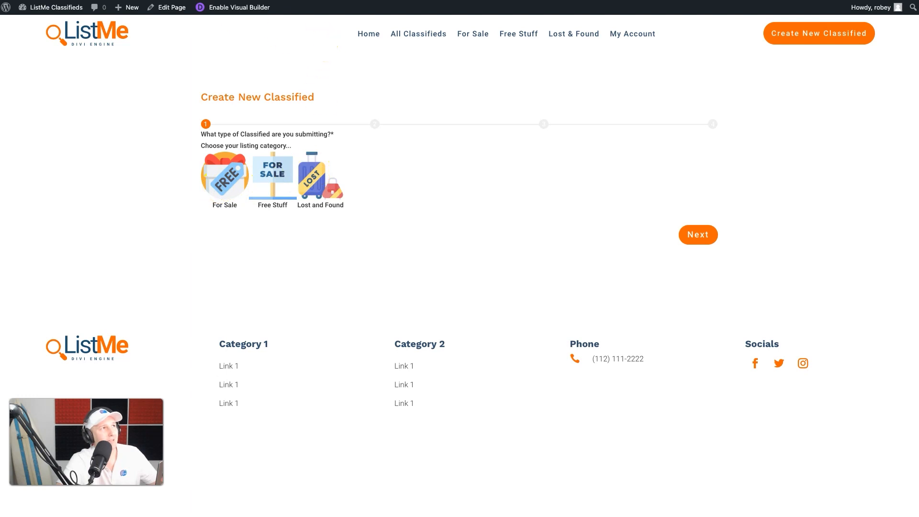
# Step: Reorder the 1-1 Classified Category field's image options so FOR SALE comes before FREE, and save the field and form settings
pyautogui.click(219, 9)
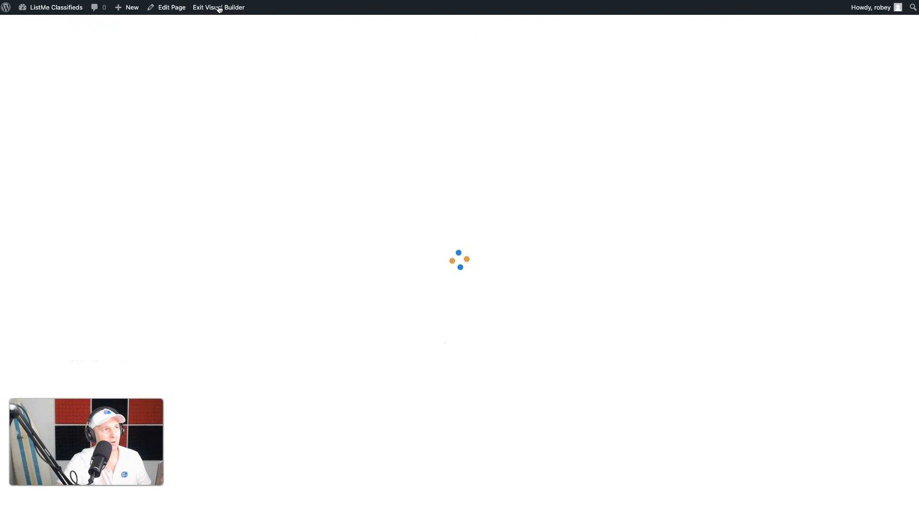
pyautogui.click(439, 116)
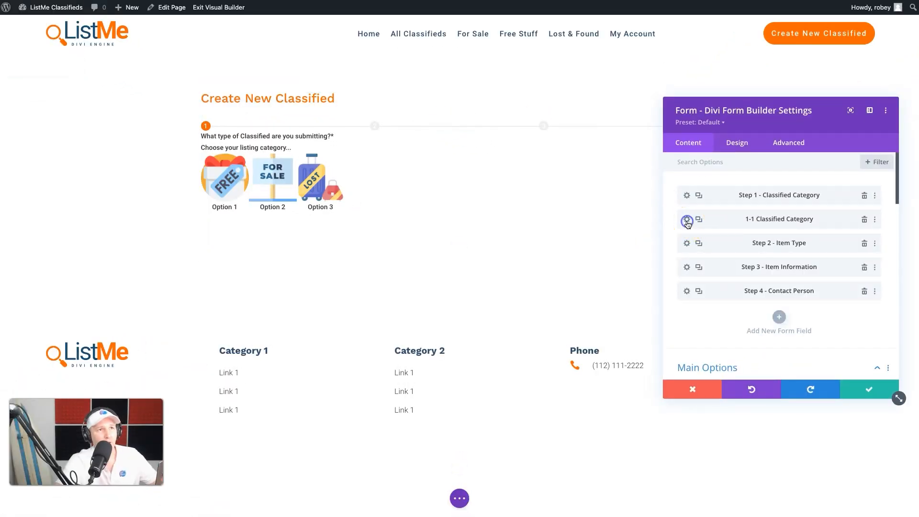
pyautogui.click(687, 221)
pyautogui.scroll(-10, 780, 303)
pyautogui.click(760, 286)
pyautogui.scroll(2, 758, 296)
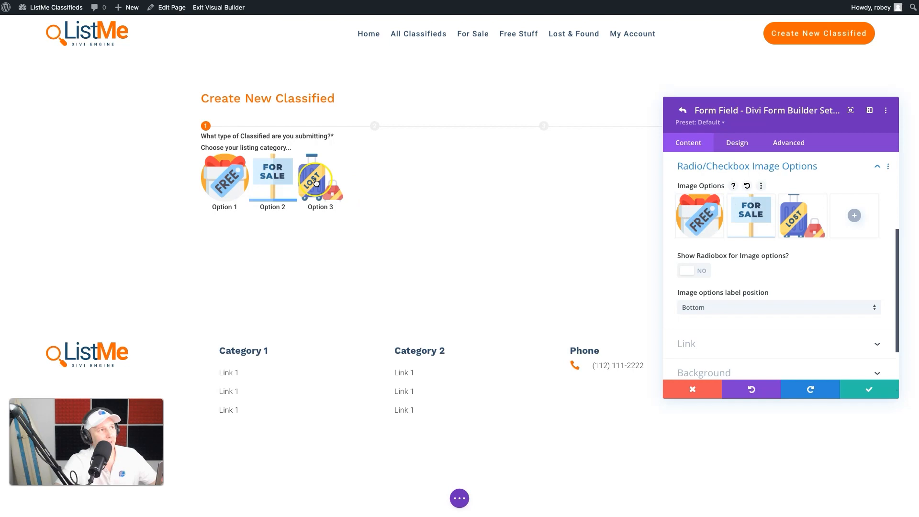
pyautogui.moveTo(735, 224); pyautogui.dragTo(679, 229)
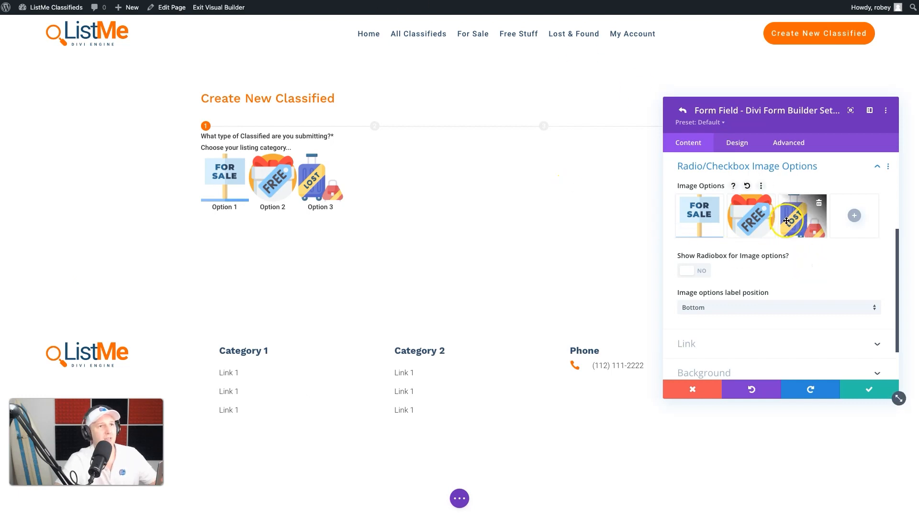
pyautogui.click(850, 389)
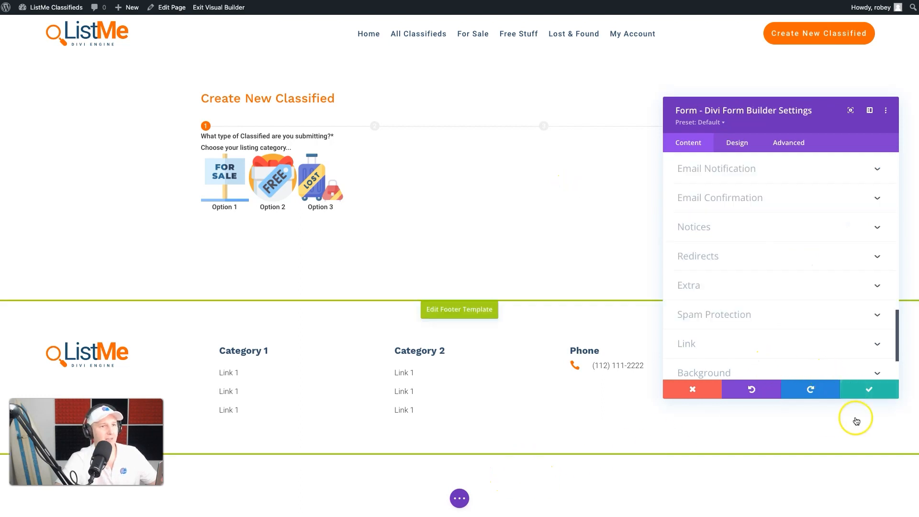
pyautogui.click(867, 389)
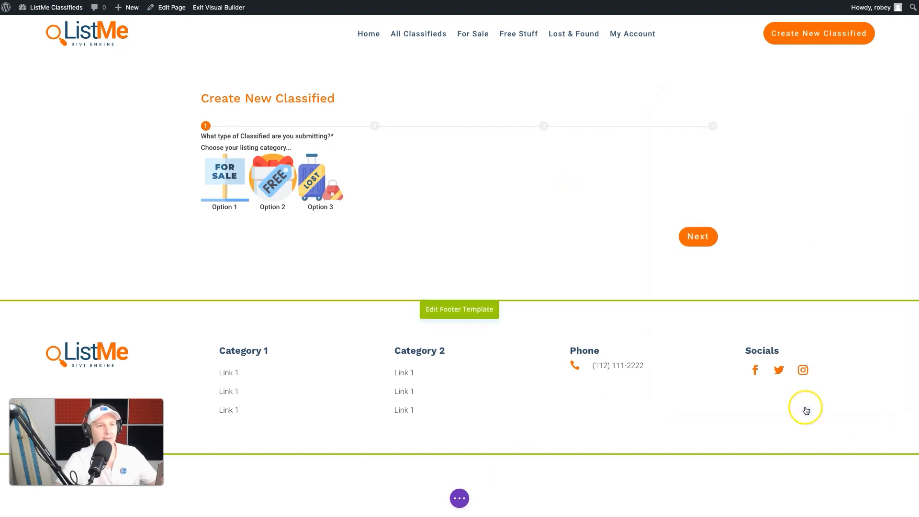
# Step: Set the page's Divi Engine example post type to Classifieds and save the page, returning to its front-end view
pyautogui.click(459, 499)
pyautogui.click(494, 498)
pyautogui.click(845, 139)
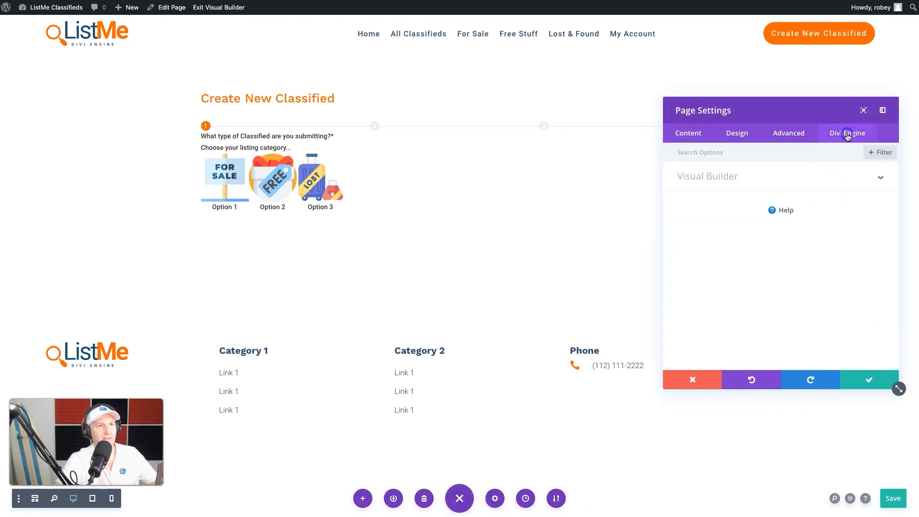
pyautogui.click(751, 178)
pyautogui.click(731, 216)
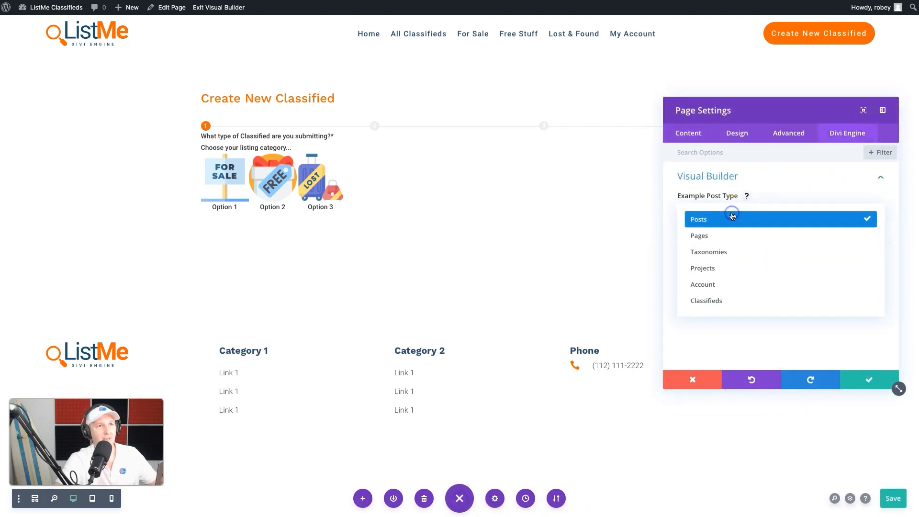
pyautogui.click(707, 300)
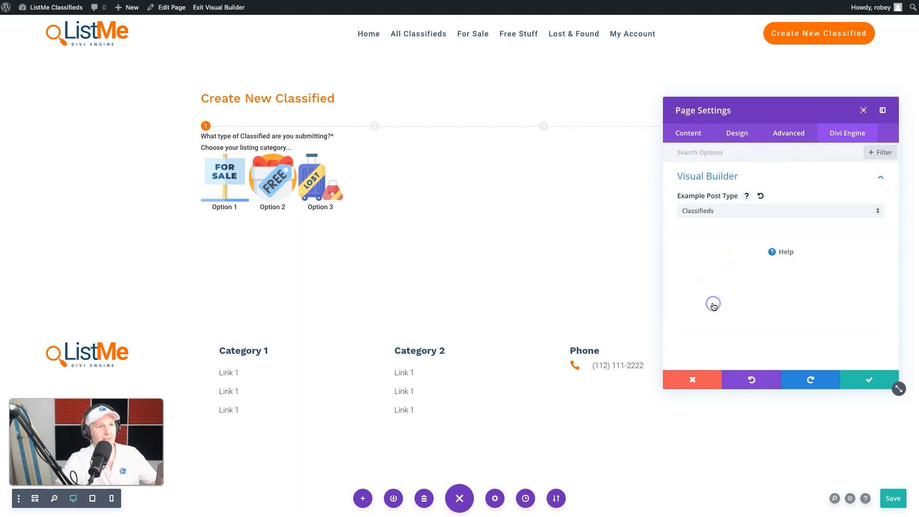
pyautogui.click(845, 386)
pyautogui.click(894, 498)
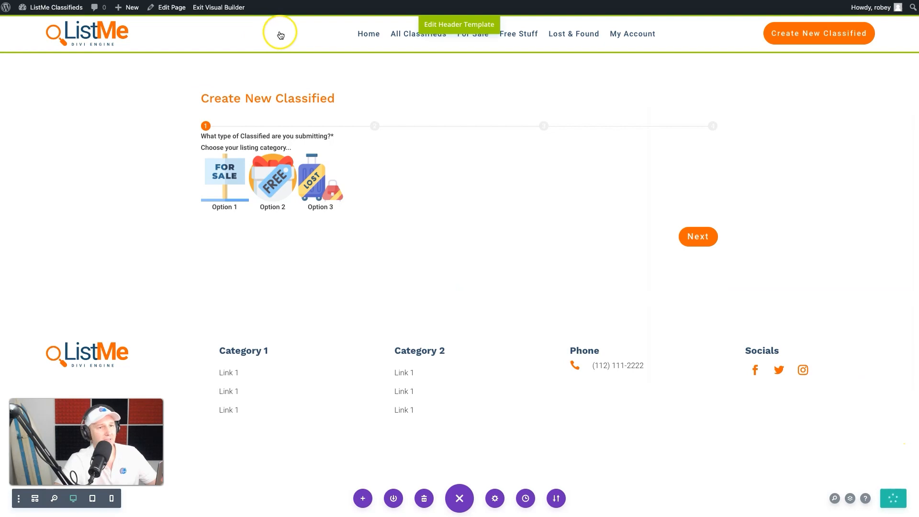
pyautogui.click(220, 7)
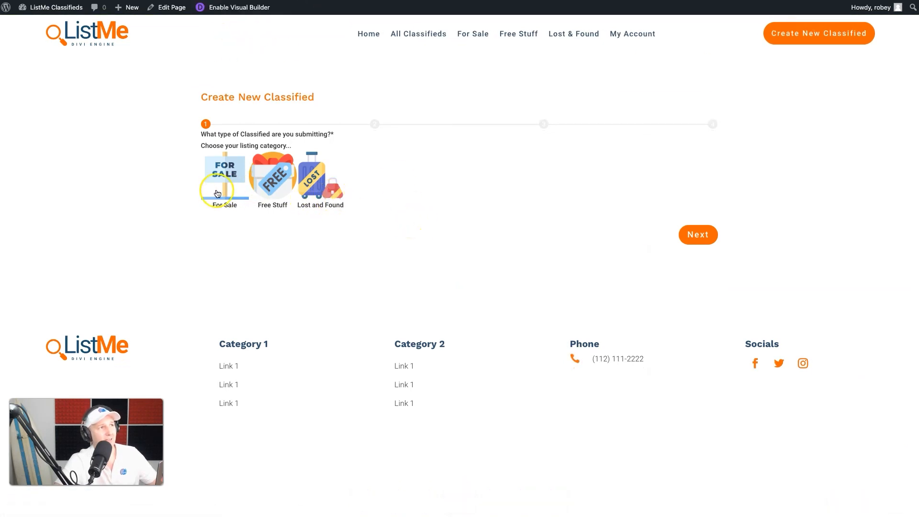
# Step: Reopen the page in the visual builder and open the Create New Classified form's settings
pyautogui.click(245, 7)
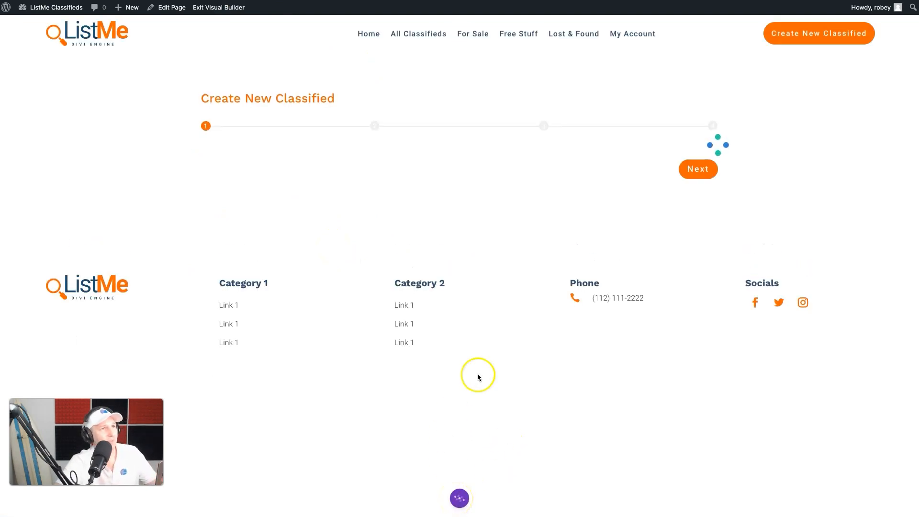
pyautogui.click(438, 120)
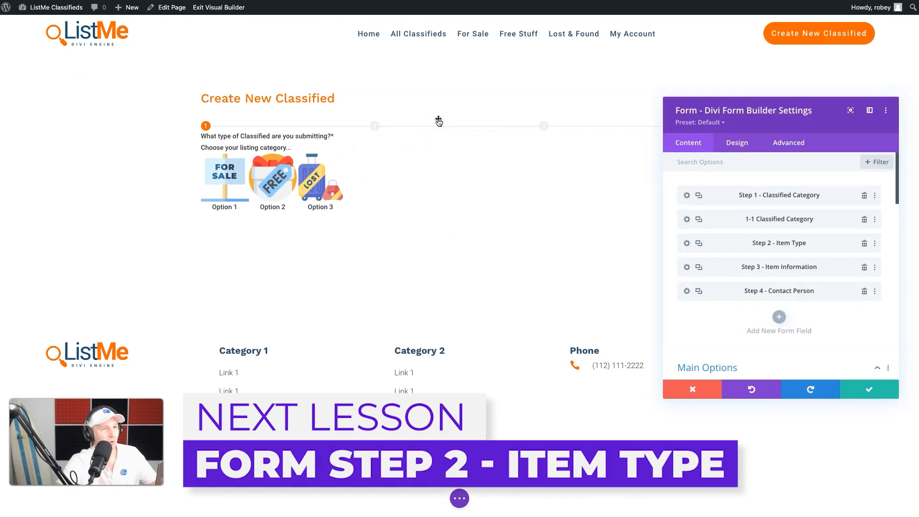